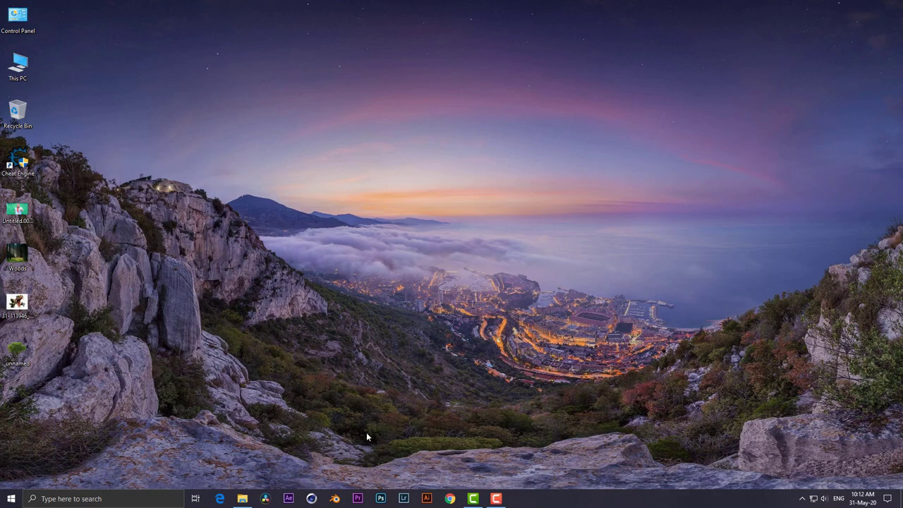
Step: Launch Photoshop and create a 2000 × 2500 px document at 350 ppi
{"action": "left_click", "coordinate": [385, 497]}
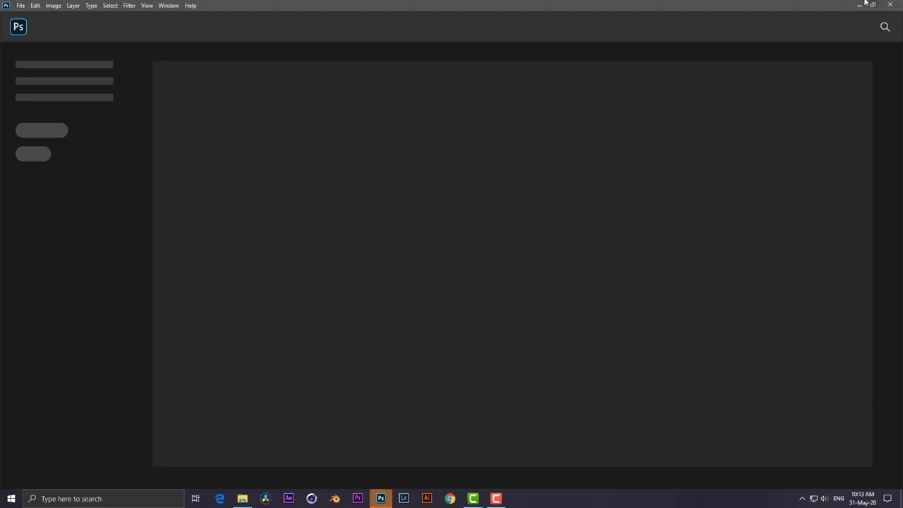
{"action": "left_click", "coordinate": [21, 6]}
{"action": "left_click", "coordinate": [40, 22]}
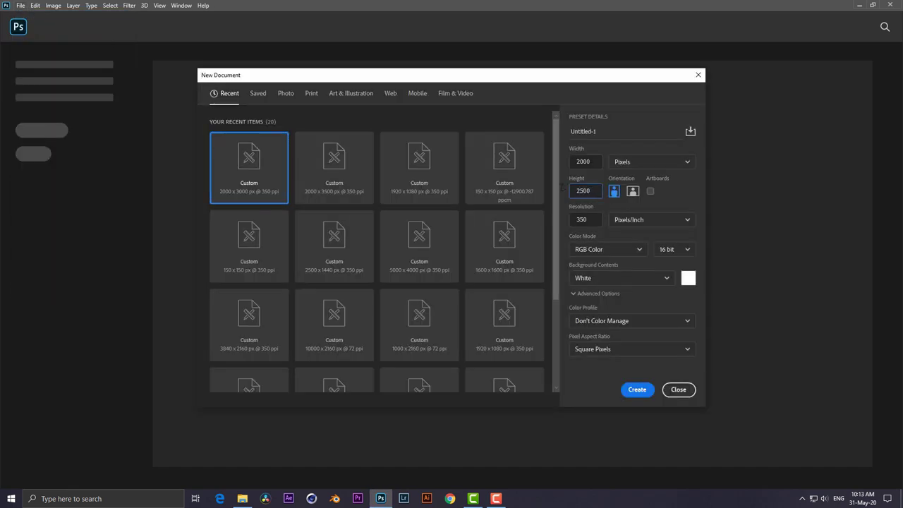
{"action": "key", "text": "Return"}
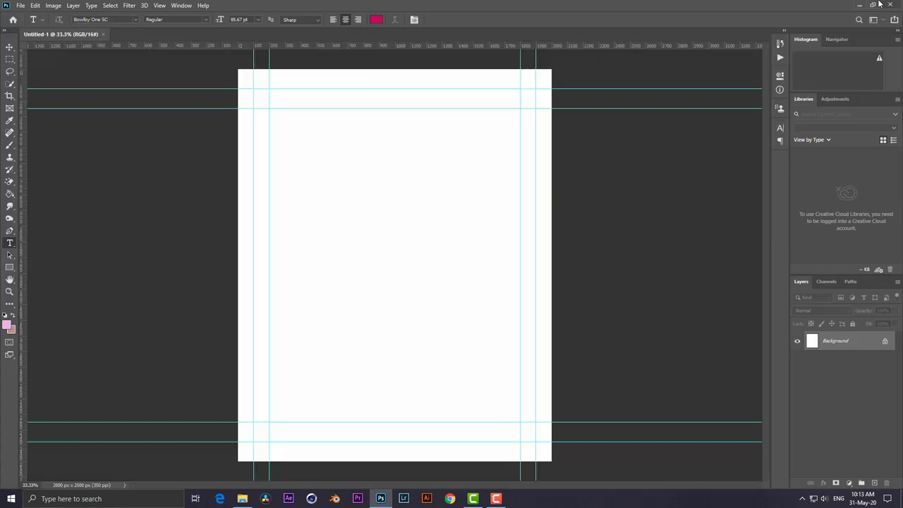
Step: Drag the Woods forest photo from the desktop onto the canvas and enlarge it
{"action": "left_click", "coordinate": [859, 5]}
{"action": "left_click_drag", "start_coordinate": [19, 261], "coordinate": [356, 236]}
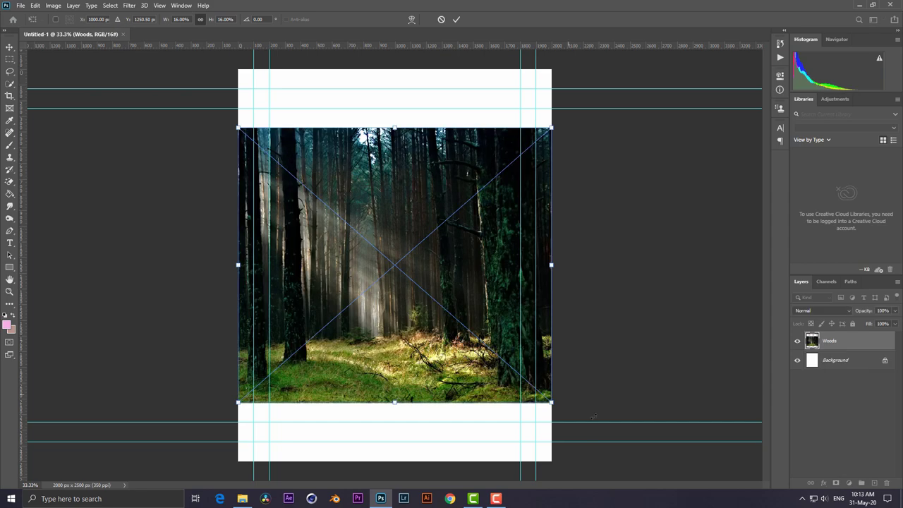
{"action": "left_click_drag", "start_coordinate": [552, 404], "coordinate": [647, 486]}
{"action": "left_click_drag", "start_coordinate": [602, 205], "coordinate": [536, 152]}
{"action": "key", "text": "ctrl+minus"}
Step: Stretch the forest photo's corners and edges to cover the canvas, commit, and minimize Photoshop
{"action": "left_click_drag", "start_coordinate": [523, 382], "coordinate": [556, 405]}
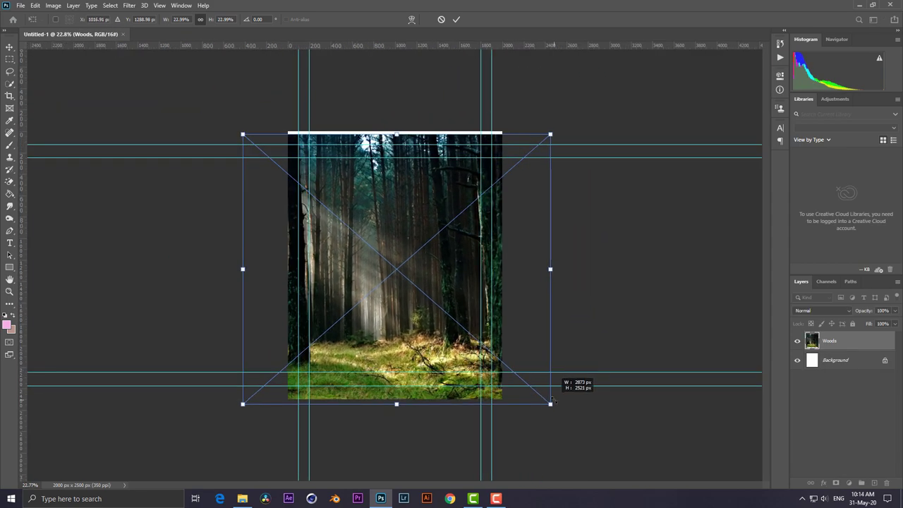
{"action": "left_click_drag", "start_coordinate": [244, 134], "coordinate": [268, 150]}
{"action": "left_click_drag", "start_coordinate": [381, 167], "coordinate": [389, 180]}
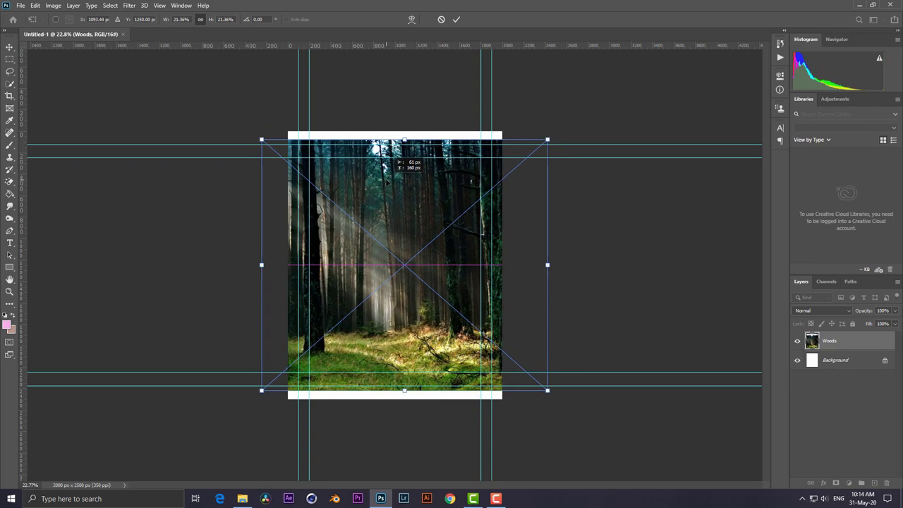
{"action": "left_click_drag", "start_coordinate": [405, 138], "coordinate": [404, 132]}
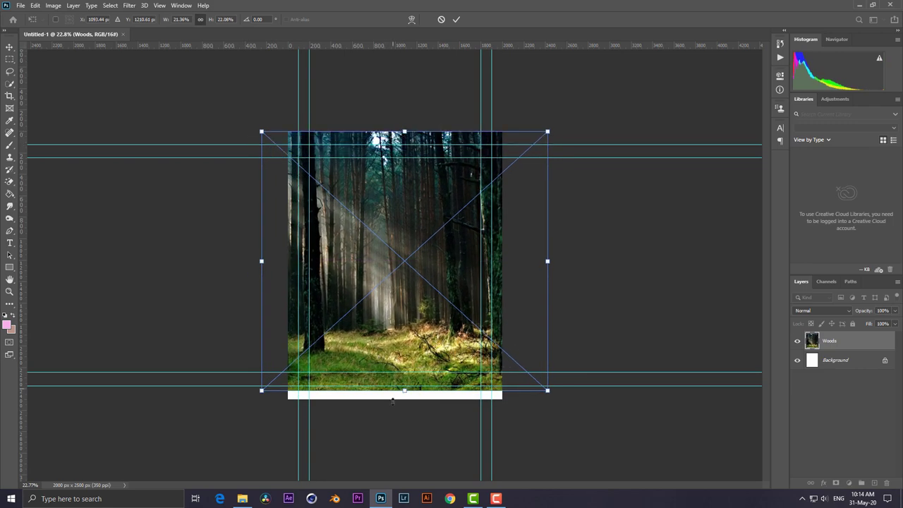
{"action": "left_click_drag", "start_coordinate": [404, 392], "coordinate": [404, 399]}
{"action": "key", "text": "Return"}
{"action": "key", "text": "t"}
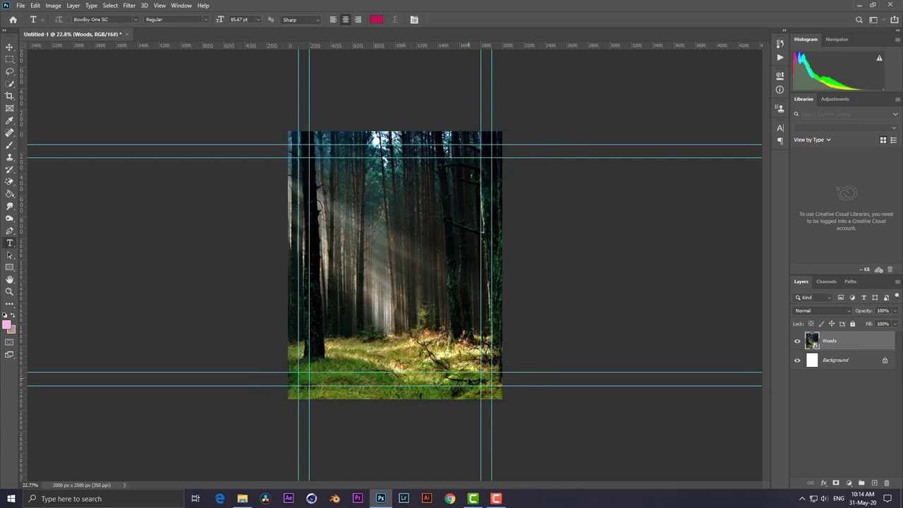
{"action": "left_click", "coordinate": [857, 5]}
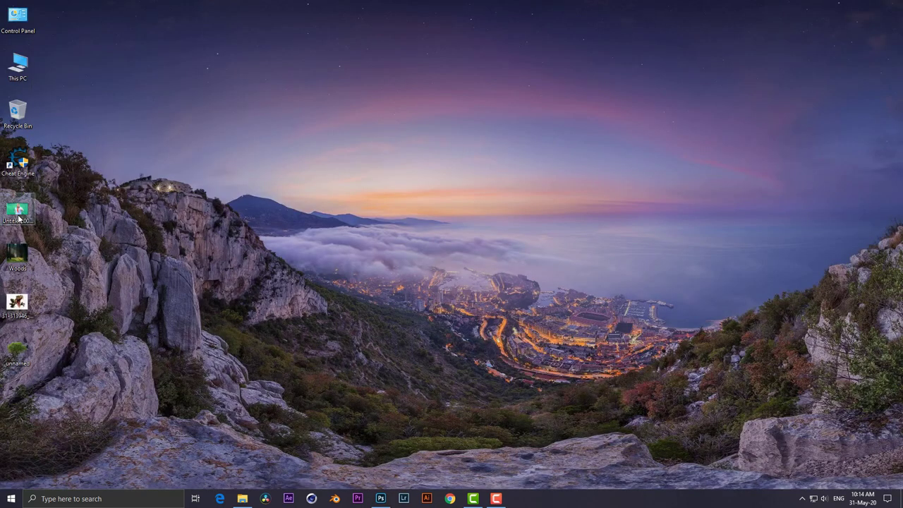
Step: Brush over the running man with the Quick Selection tool to select him
{"action": "left_click", "coordinate": [380, 498]}
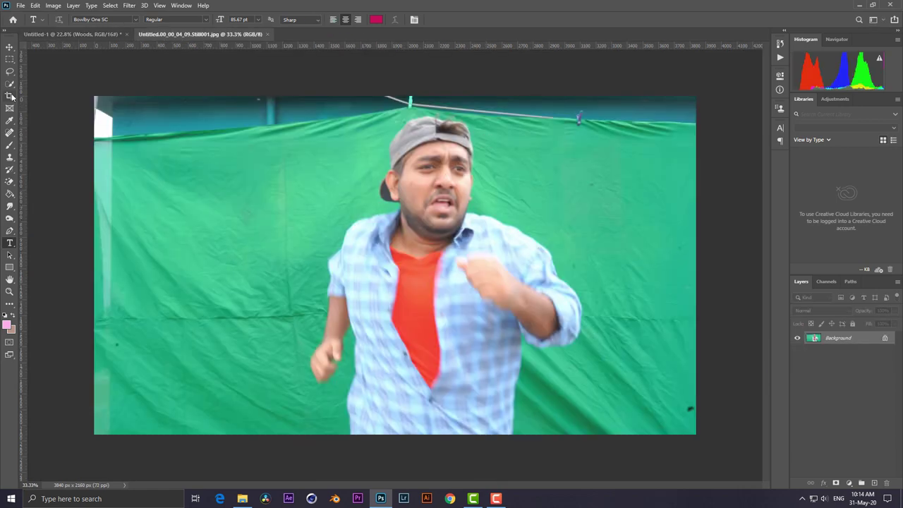
{"action": "left_click", "coordinate": [10, 83]}
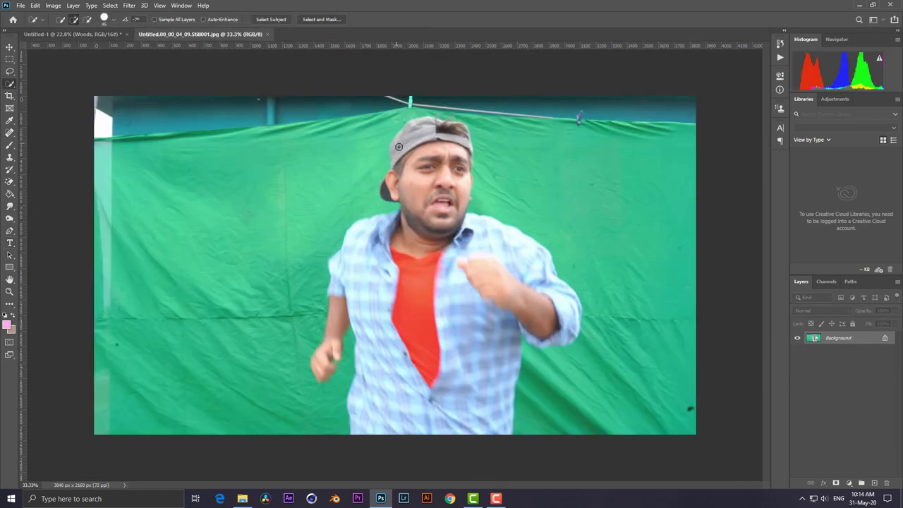
{"action": "left_click_drag", "start_coordinate": [414, 195], "coordinate": [495, 295]}
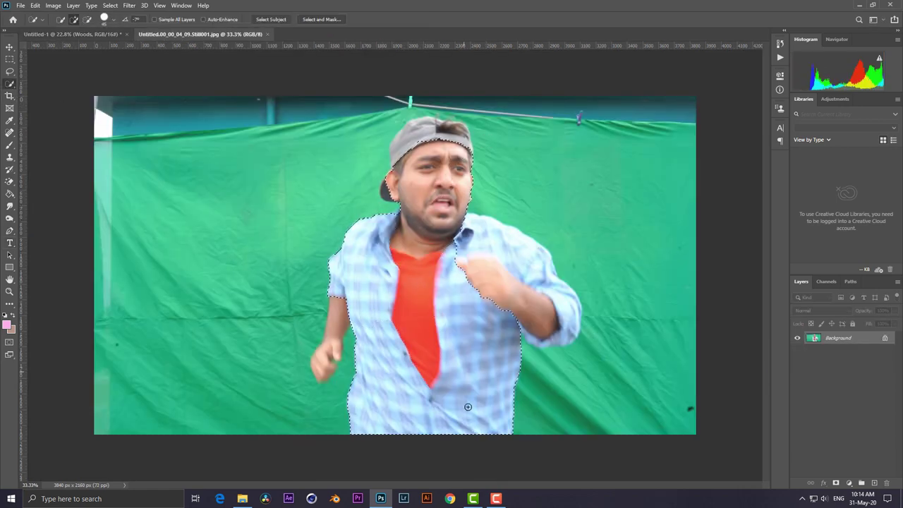
{"action": "scroll", "coordinate": [291, 425], "scroll_direction": "up", "scroll_amount": 2}
{"action": "scroll", "coordinate": [292, 424], "scroll_direction": "up", "scroll_amount": 2}
{"action": "scroll", "coordinate": [280, 435], "scroll_direction": "up", "scroll_amount": 5}
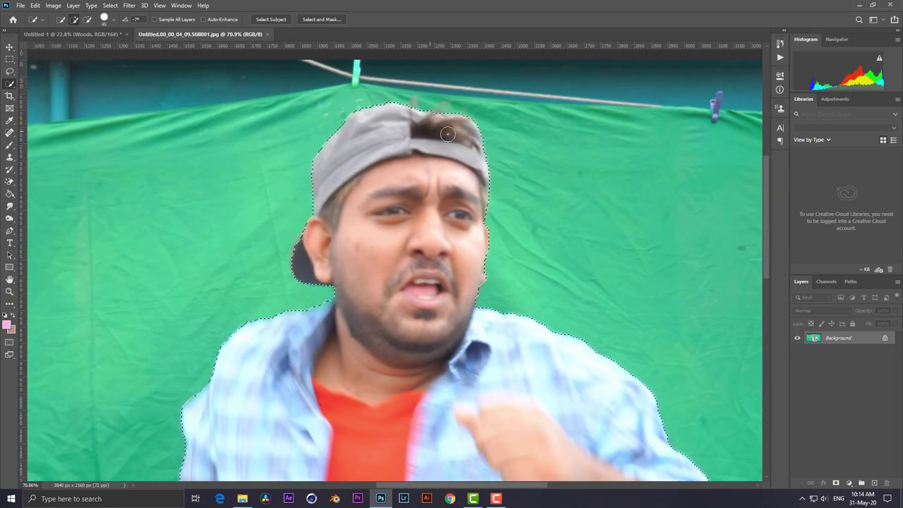
Step: Zoom in and fix the selection edge around the man's arm cuff and hand
{"action": "left_click_drag", "start_coordinate": [442, 264], "coordinate": [364, 187]}
{"action": "scroll", "coordinate": [364, 186], "scroll_direction": "down", "scroll_amount": 3}
{"action": "scroll", "coordinate": [426, 280], "scroll_direction": "down", "scroll_amount": 3}
{"action": "scroll", "coordinate": [304, 216], "scroll_direction": "up", "scroll_amount": 1}
{"action": "scroll", "coordinate": [494, 275], "scroll_direction": "up", "scroll_amount": 3}
{"action": "mouse_move", "coordinate": [399, 256]}
{"action": "left_mouse_down"}
{"action": "mouse_move", "coordinate": [406, 267]}
{"action": "mouse_move", "coordinate": [400, 236]}
{"action": "mouse_move", "coordinate": [411, 276]}
{"action": "left_mouse_up"}
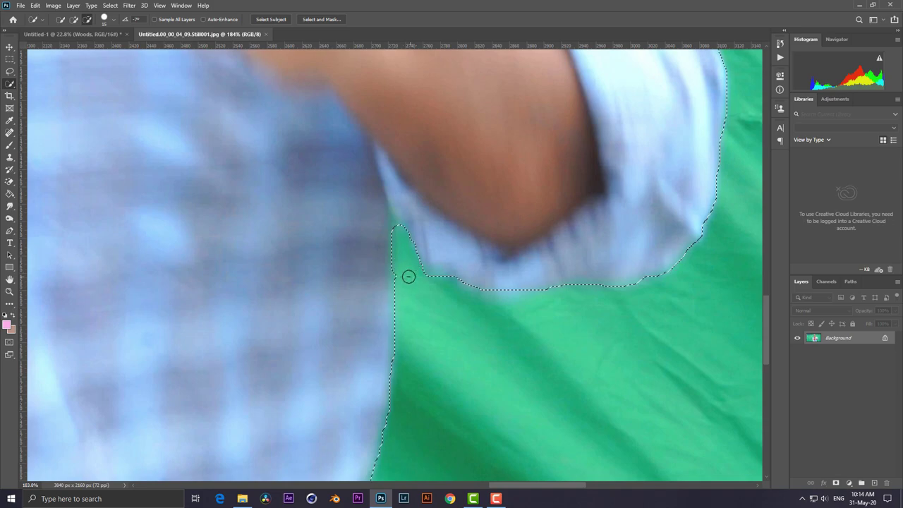
{"action": "scroll", "coordinate": [510, 288], "scroll_direction": "left", "scroll_amount": 5}
{"action": "scroll", "coordinate": [544, 302], "scroll_direction": "left", "scroll_amount": 5}
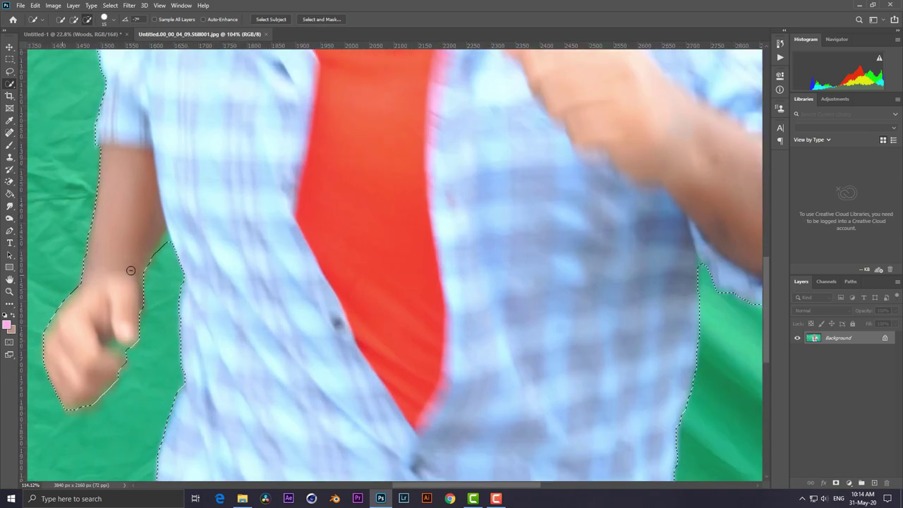
{"action": "scroll", "coordinate": [194, 210], "scroll_direction": "up", "scroll_amount": 1}
{"action": "scroll", "coordinate": [215, 252], "scroll_direction": "down", "scroll_amount": 6}
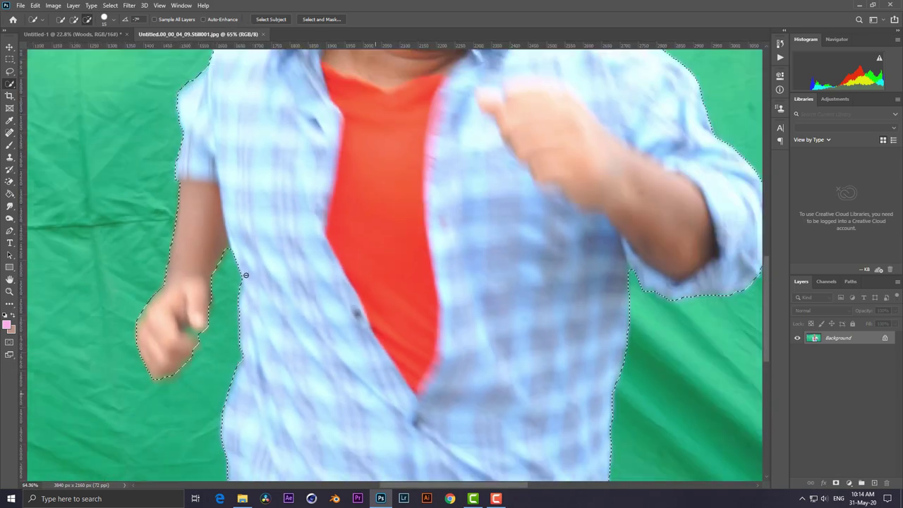
{"action": "scroll", "coordinate": [479, 187], "scroll_direction": "down", "scroll_amount": 3}
{"action": "left_click", "coordinate": [321, 19]}
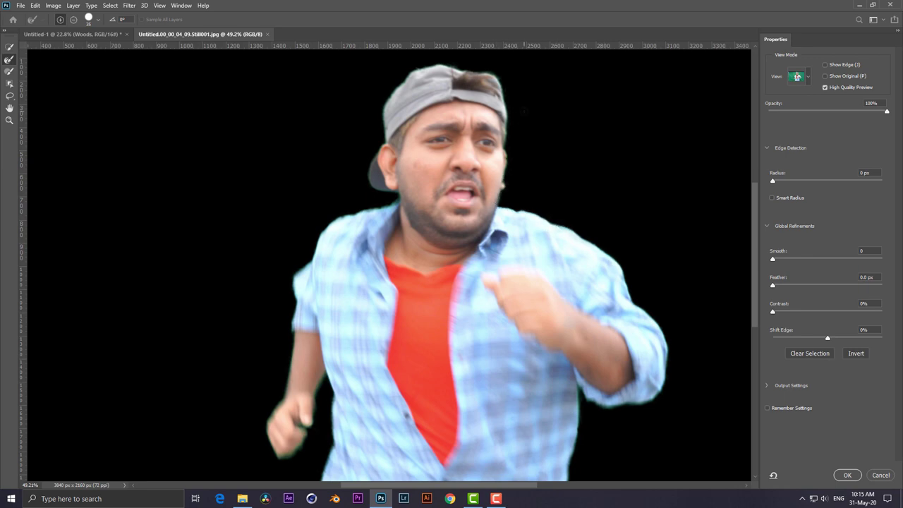
Step: Accept the Select and Mask refinements on the man's selection
{"action": "left_click", "coordinate": [847, 475]}
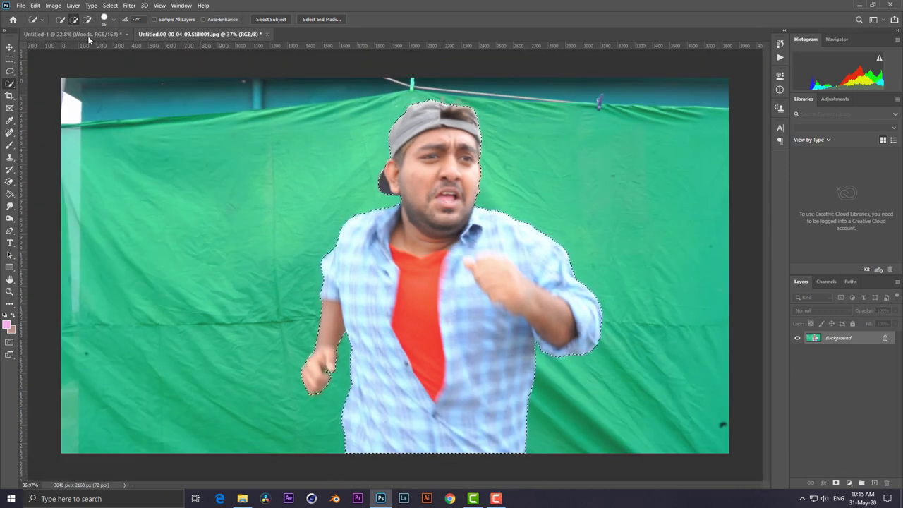
Step: Paste the man into the Untitled-1 poster, scale him down and move him lower-right
{"action": "left_click", "coordinate": [70, 34]}
{"action": "key", "text": "l"}
{"action": "key", "text": "ctrl+v"}
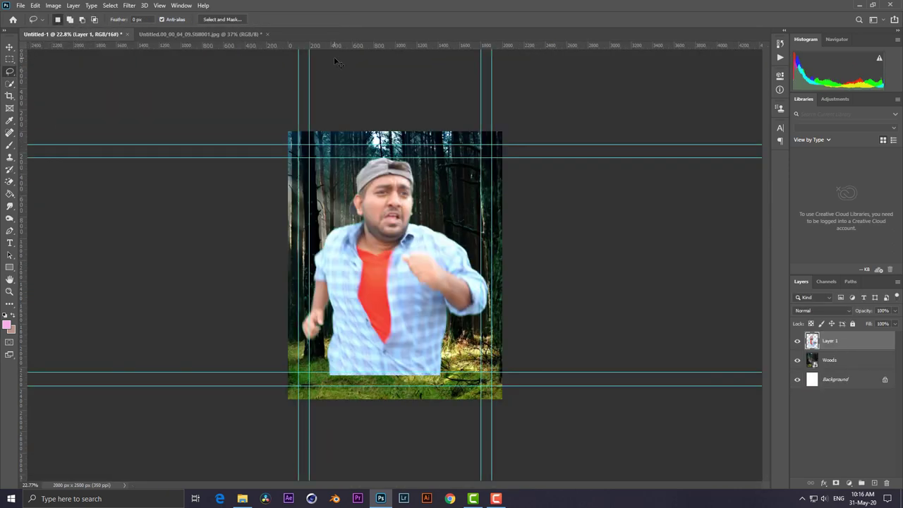
{"action": "key", "text": "ctrl+t"}
{"action": "left_click_drag", "start_coordinate": [489, 155], "coordinate": [484, 162]}
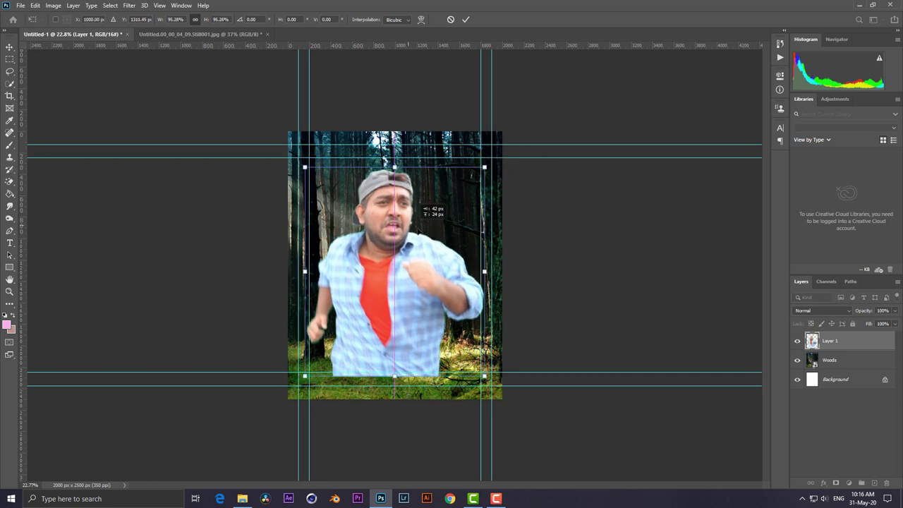
{"action": "left_click_drag", "start_coordinate": [399, 224], "coordinate": [421, 257]}
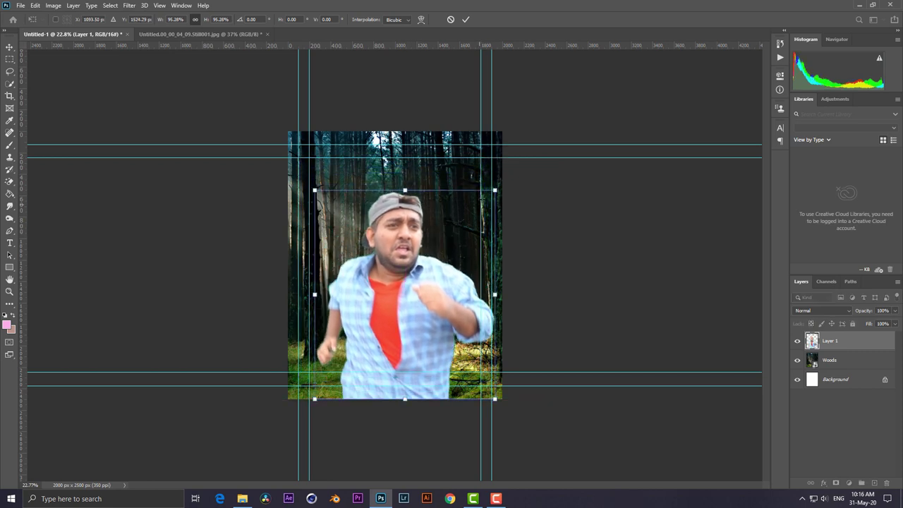
{"action": "mouse_move", "coordinate": [494, 190]}
{"action": "left_mouse_down"}
{"action": "mouse_move", "coordinate": [476, 212]}
{"action": "mouse_move", "coordinate": [486, 186]}
{"action": "left_mouse_up"}
{"action": "key", "text": "l"}
{"action": "key", "text": "Return"}
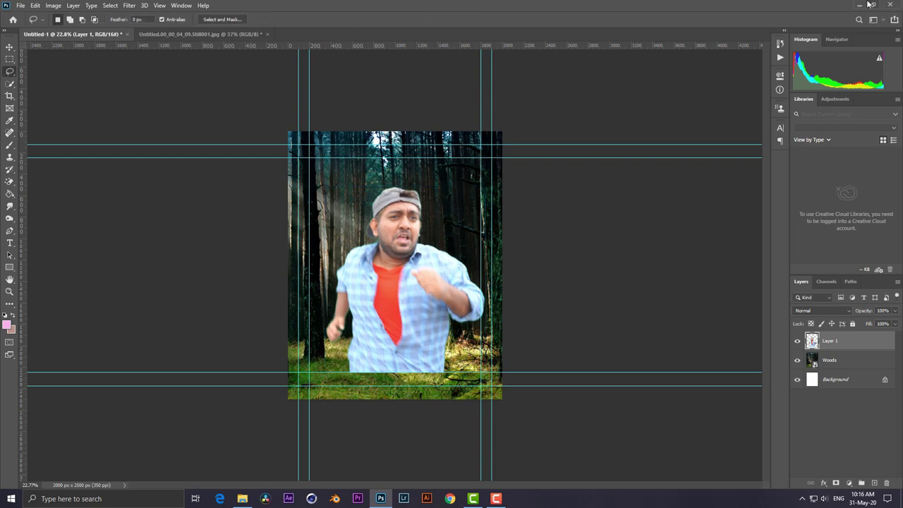
Step: Drag the dinosaur PNG from the desktop onto the poster as a new layer
{"action": "left_click", "coordinate": [866, 5]}
{"action": "mouse_move", "coordinate": [17, 303]}
{"action": "left_mouse_down"}
{"action": "mouse_move", "coordinate": [367, 466]}
{"action": "mouse_move", "coordinate": [347, 278]}
{"action": "left_mouse_up"}
{"action": "left_click_drag", "start_coordinate": [399, 220], "coordinate": [398, 221]}
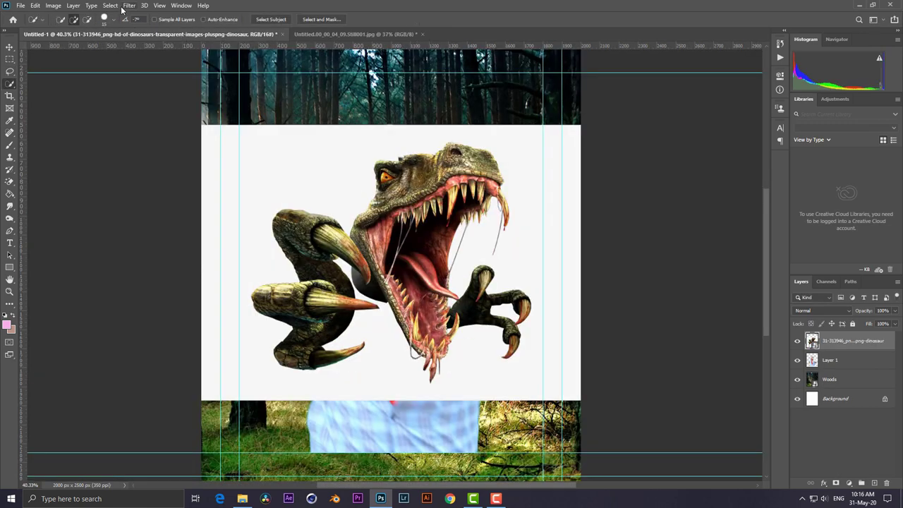
Step: Select the dinosaur image's white background with Color Range at lowered fuzziness
{"action": "left_click", "coordinate": [109, 5]}
{"action": "left_click", "coordinate": [141, 97]}
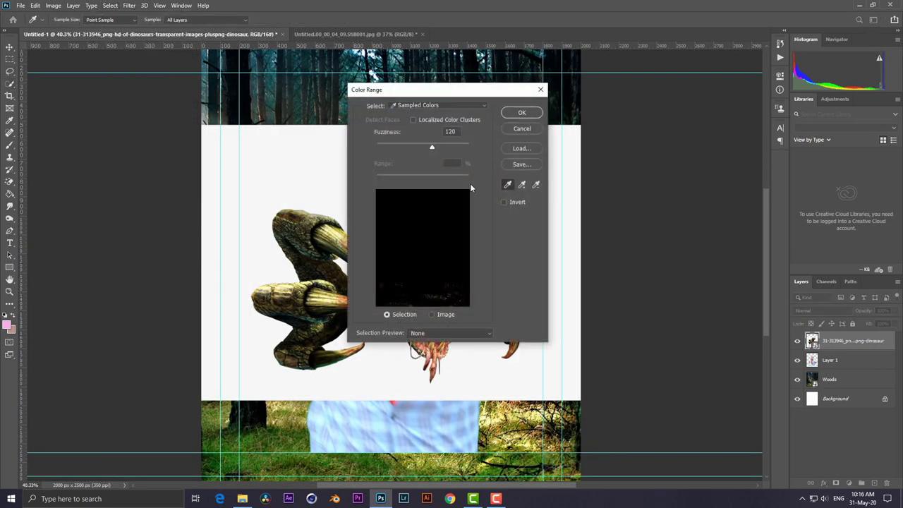
{"action": "left_click", "coordinate": [249, 167]}
{"action": "left_click_drag", "start_coordinate": [425, 147], "coordinate": [395, 149]}
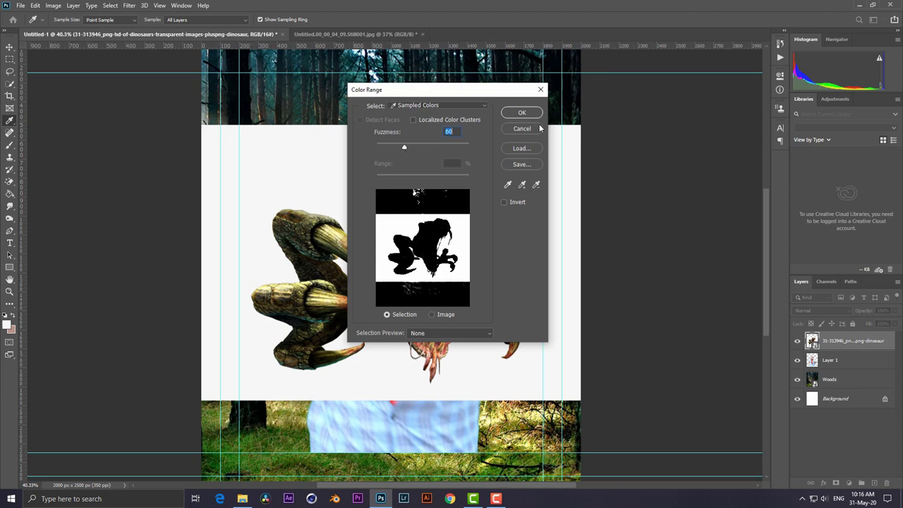
{"action": "left_click", "coordinate": [522, 113]}
{"action": "key", "text": "ctrl+alt+r"}
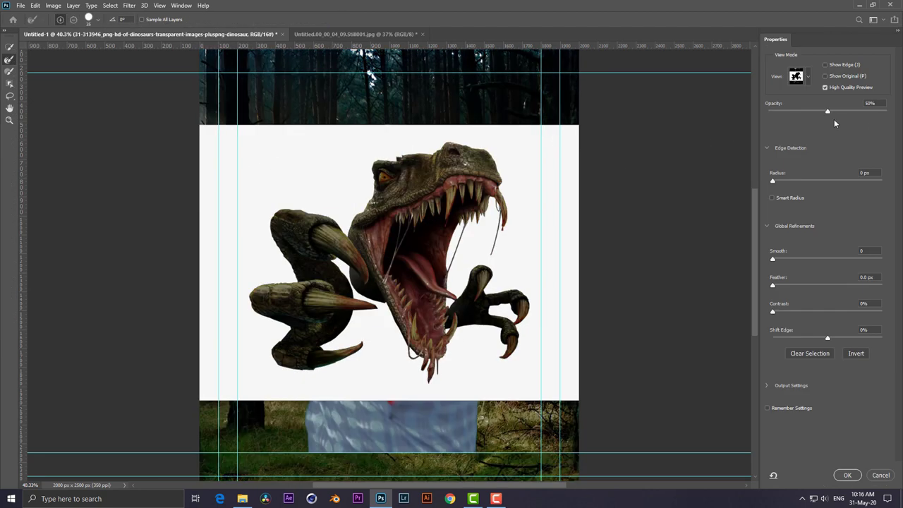
{"action": "left_click_drag", "start_coordinate": [827, 111], "coordinate": [887, 111]}
{"action": "left_click", "coordinate": [847, 475]}
Step: Invert onto the dinosaur and refine with 82% view opacity and about -83% Shift Edge
{"action": "left_click", "coordinate": [110, 5]}
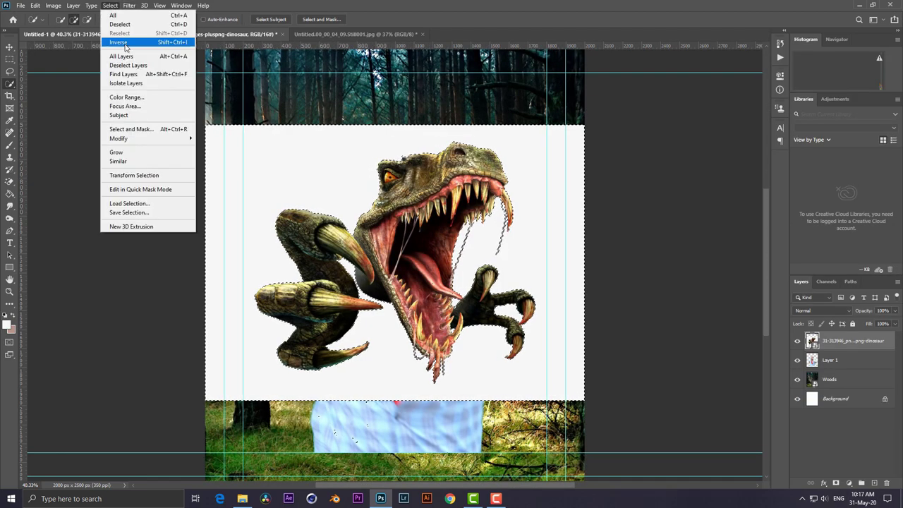
{"action": "left_click", "coordinate": [118, 42]}
{"action": "key", "text": "ctrl+alt+r"}
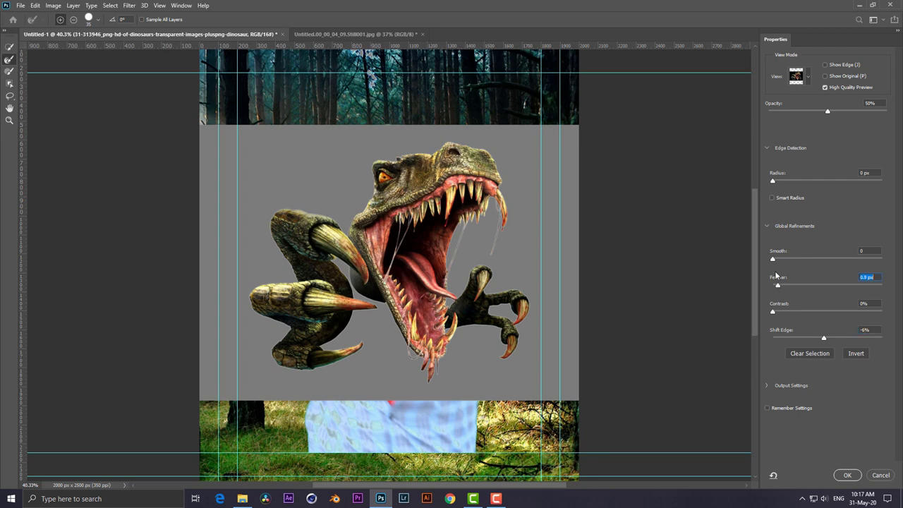
{"action": "left_click_drag", "start_coordinate": [828, 113], "coordinate": [867, 113]}
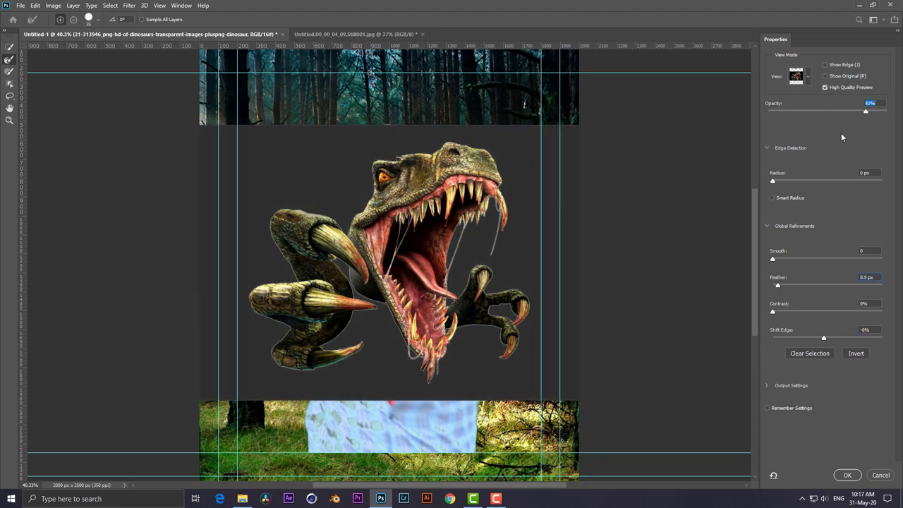
{"action": "left_click_drag", "start_coordinate": [818, 341], "coordinate": [781, 339]}
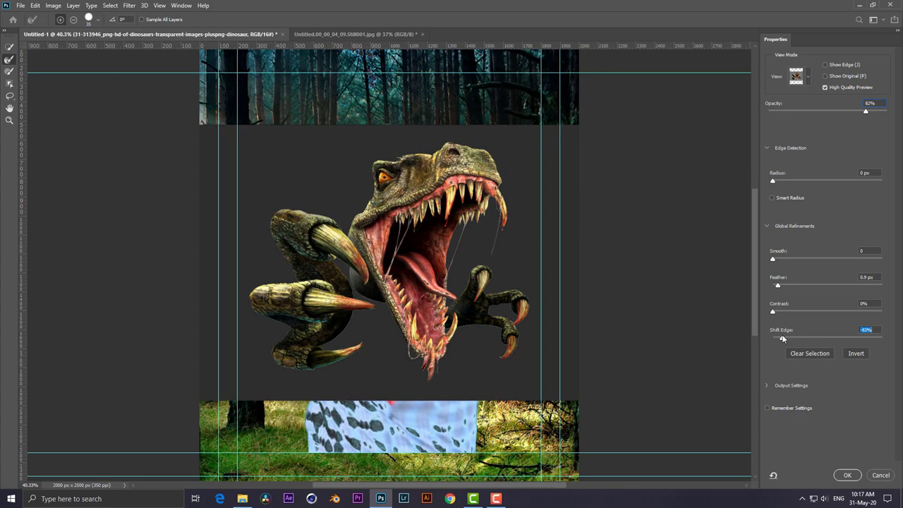
{"action": "left_click", "coordinate": [855, 474]}
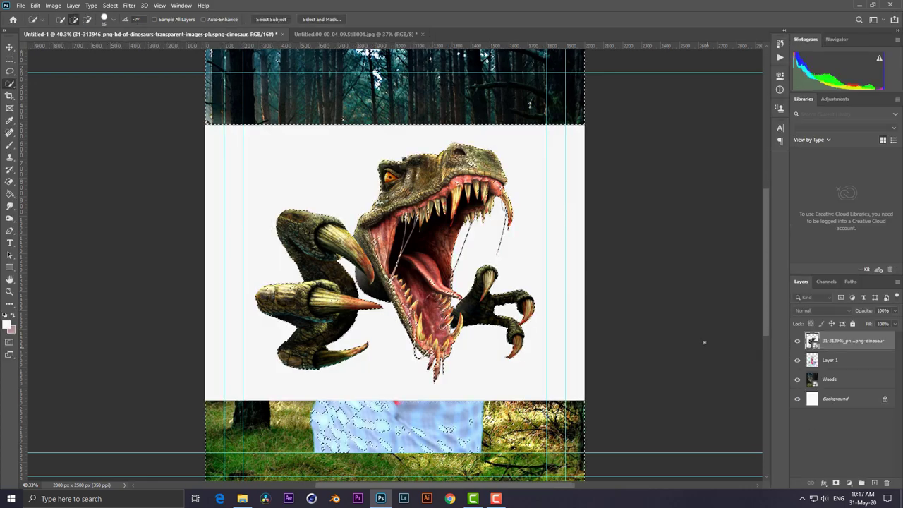
Step: Lasso-fix the dinosaur selection at the head speckles, jaw edge, teeth and gum
{"action": "scroll", "coordinate": [487, 169], "scroll_direction": "up", "scroll_amount": 3}
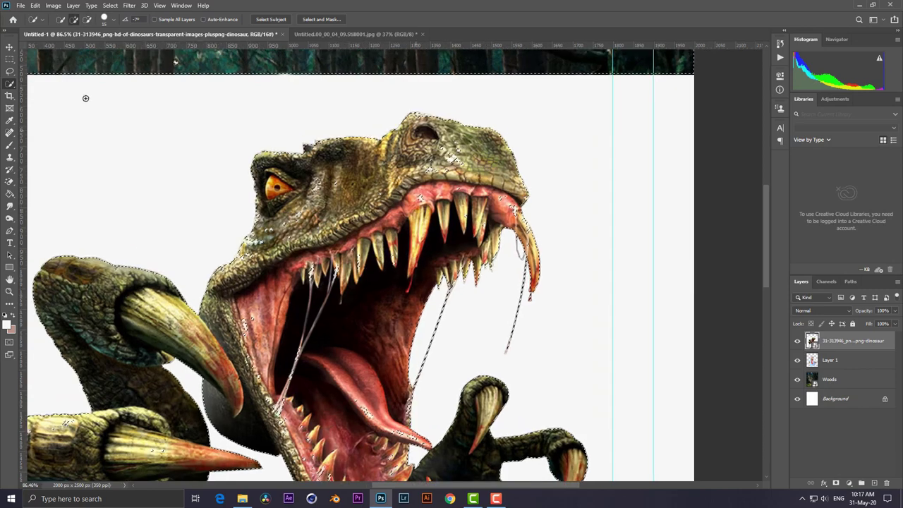
{"action": "left_click", "coordinate": [10, 71]}
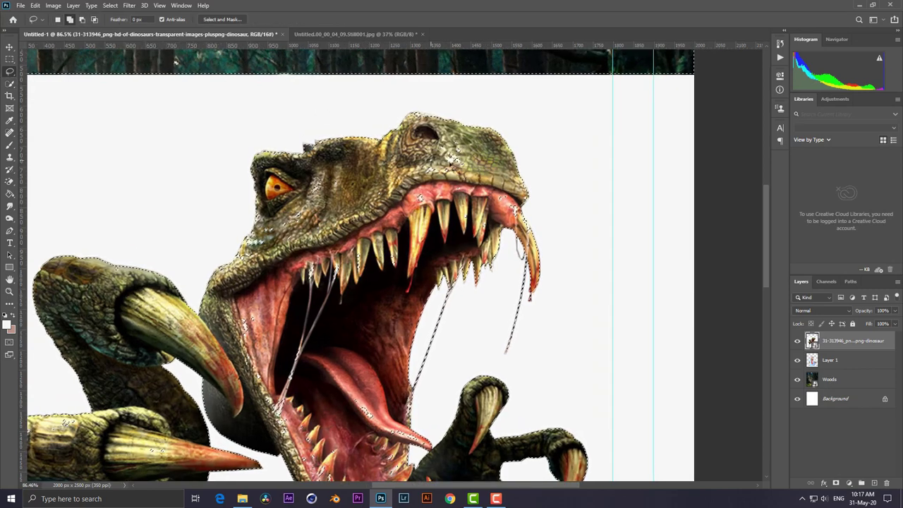
{"action": "left_click_drag", "start_coordinate": [427, 192], "coordinate": [409, 163]}
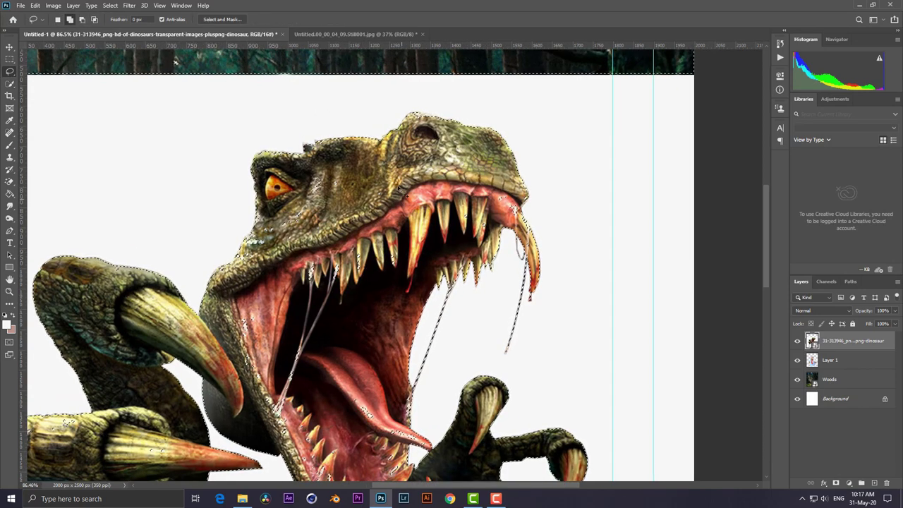
{"action": "scroll", "coordinate": [264, 211], "scroll_direction": "up", "scroll_amount": 2}
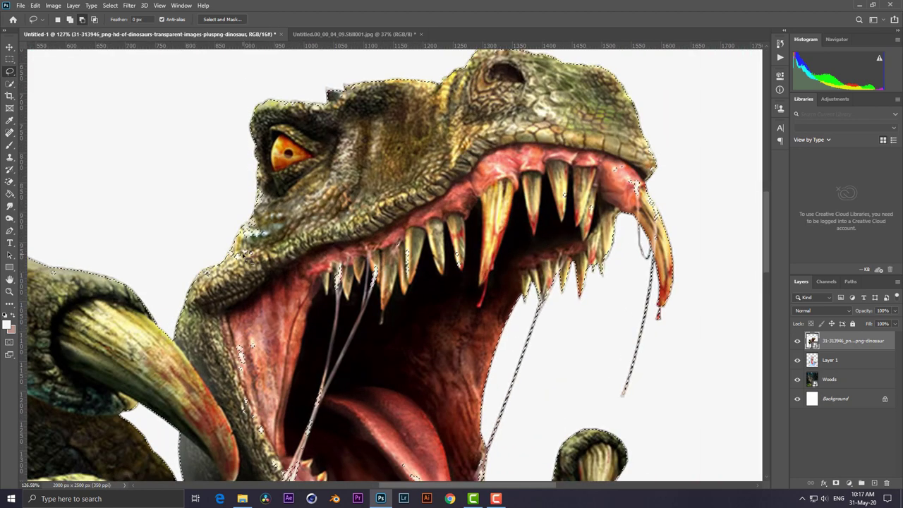
{"action": "scroll", "coordinate": [261, 208], "scroll_direction": "up", "scroll_amount": 3}
{"action": "left_click_drag", "start_coordinate": [247, 258], "coordinate": [261, 251]}
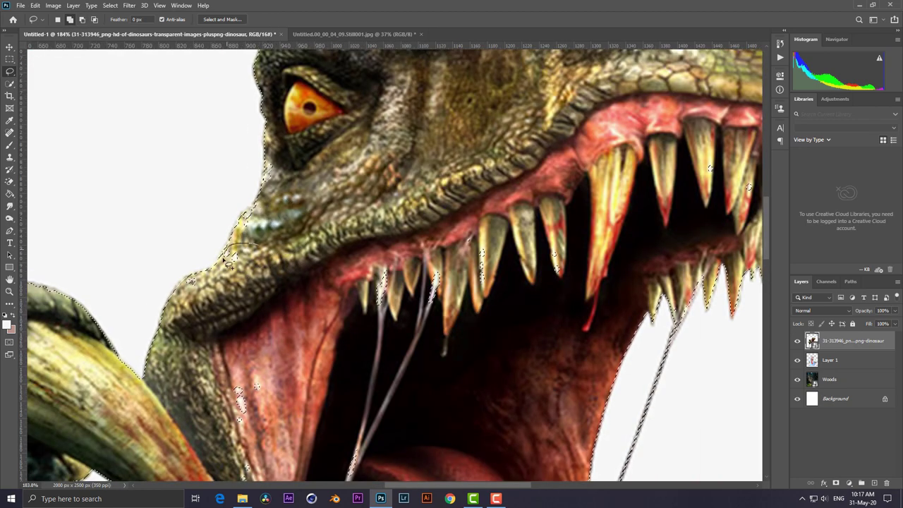
{"action": "left_click_drag", "start_coordinate": [433, 282], "coordinate": [540, 236]}
{"action": "scroll", "coordinate": [557, 233], "scroll_direction": "down", "scroll_amount": 4}
{"action": "scroll", "coordinate": [677, 188], "scroll_direction": "up", "scroll_amount": 2}
{"action": "scroll", "coordinate": [620, 217], "scroll_direction": "up", "scroll_amount": 2}
{"action": "left_click_drag", "start_coordinate": [661, 263], "coordinate": [659, 262]}
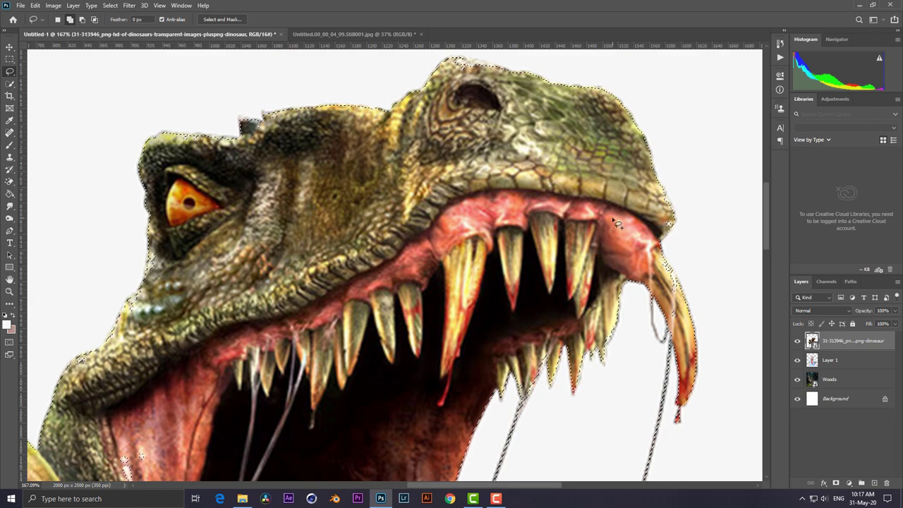
Step: Fix the selection through the open mouth and claw, then copy the dinosaur to Layer 2
{"action": "scroll", "coordinate": [618, 222], "scroll_direction": "down", "scroll_amount": 2}
{"action": "scroll", "coordinate": [617, 223], "scroll_direction": "down", "scroll_amount": 1}
{"action": "scroll", "coordinate": [618, 223], "scroll_direction": "down", "scroll_amount": 2}
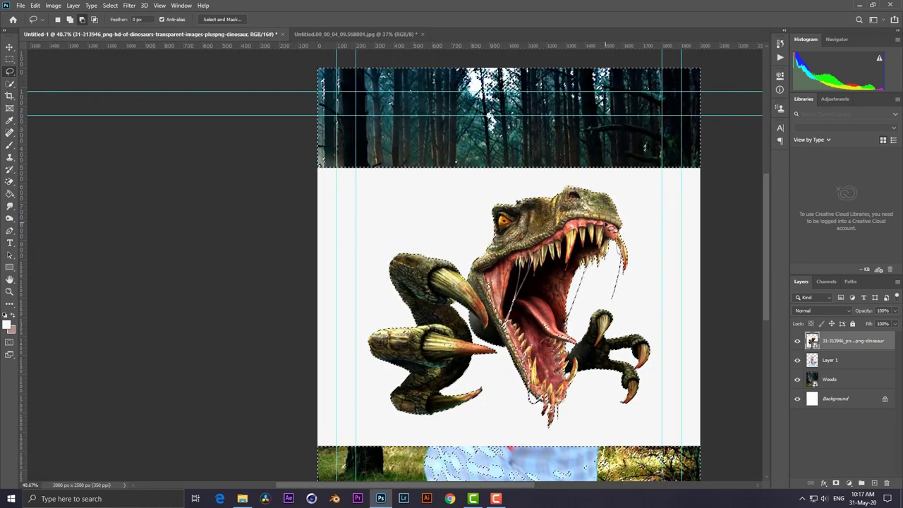
{"action": "scroll", "coordinate": [561, 391], "scroll_direction": "up", "scroll_amount": 2}
{"action": "scroll", "coordinate": [560, 392], "scroll_direction": "up", "scroll_amount": 2}
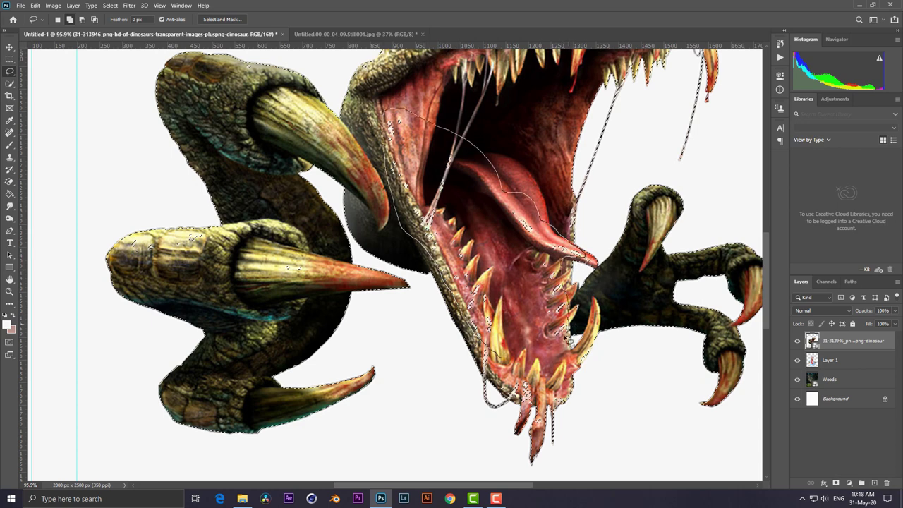
{"action": "left_click_drag", "start_coordinate": [505, 350], "coordinate": [504, 349]}
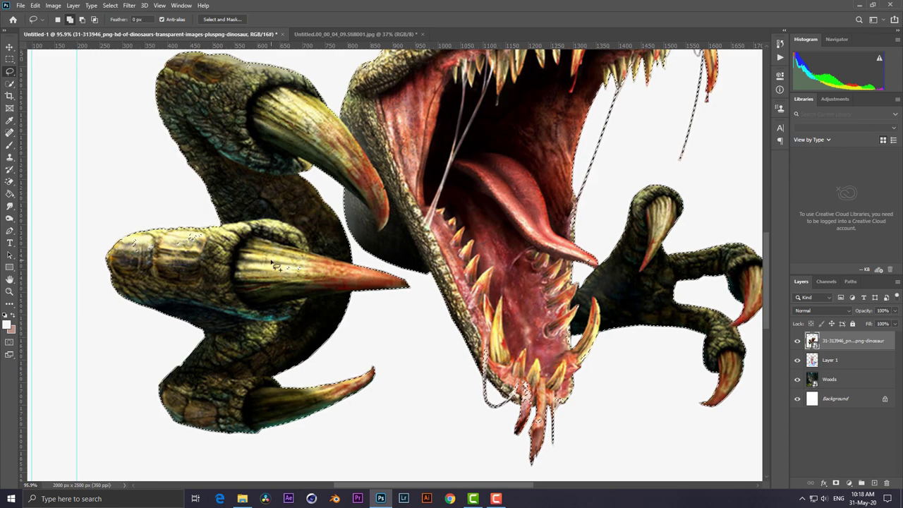
{"action": "left_click_drag", "start_coordinate": [199, 237], "coordinate": [165, 242]}
{"action": "left_click_drag", "start_coordinate": [222, 263], "coordinate": [222, 264]}
{"action": "scroll", "coordinate": [237, 266], "scroll_direction": "down", "scroll_amount": 3}
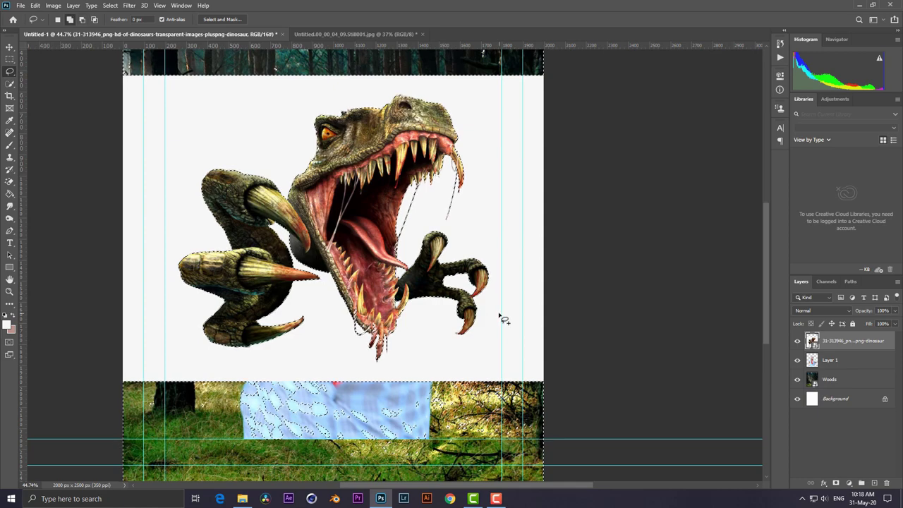
{"action": "key", "text": "m"}
{"action": "key", "text": "ctrl+j"}
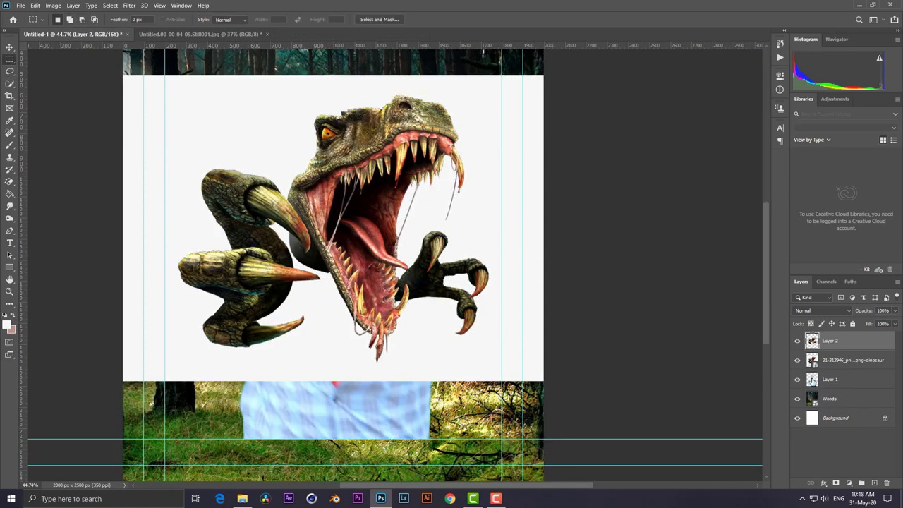
Step: Hide the white-backed dinosaur layer and move Layer 2 below the man's Layer 1
{"action": "left_click", "coordinate": [797, 360]}
{"action": "key", "text": "ctrl+t"}
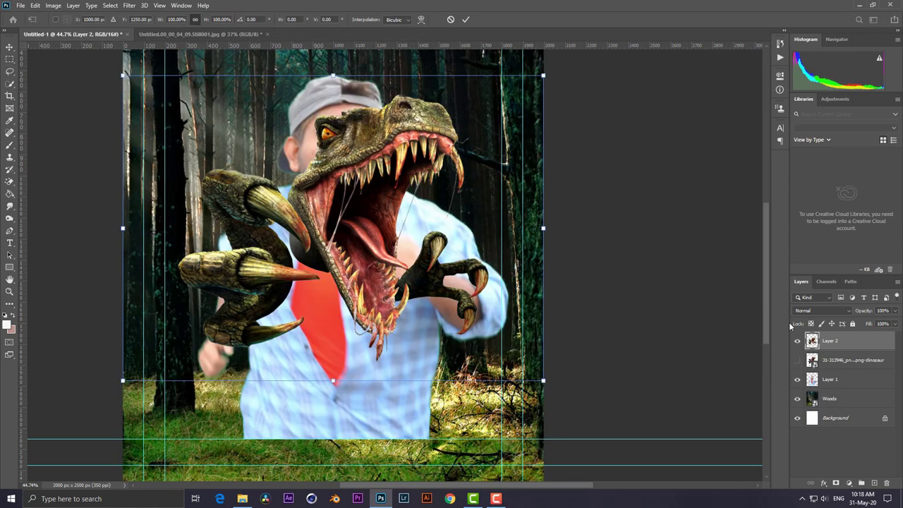
{"action": "key", "text": "ctrl+0"}
{"action": "key", "text": "alt+space"}
{"action": "key", "text": "Escape"}
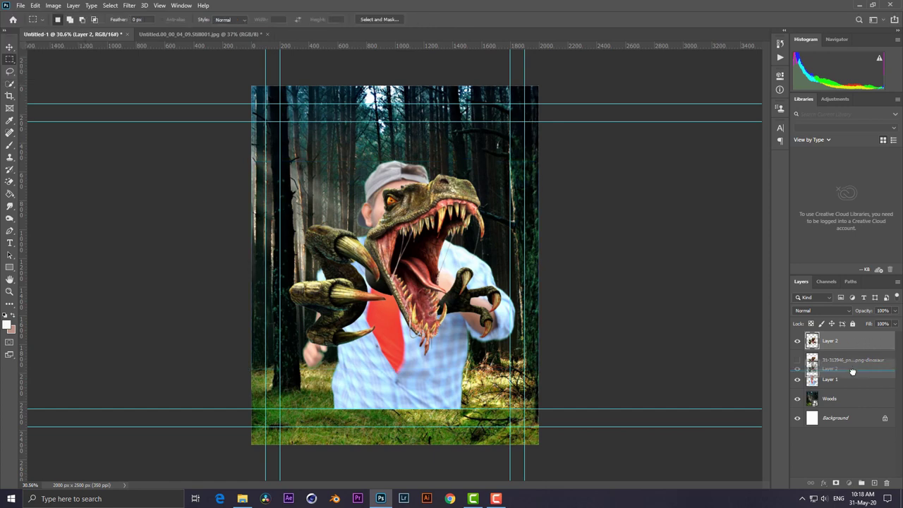
{"action": "left_click_drag", "start_coordinate": [853, 342], "coordinate": [850, 386]}
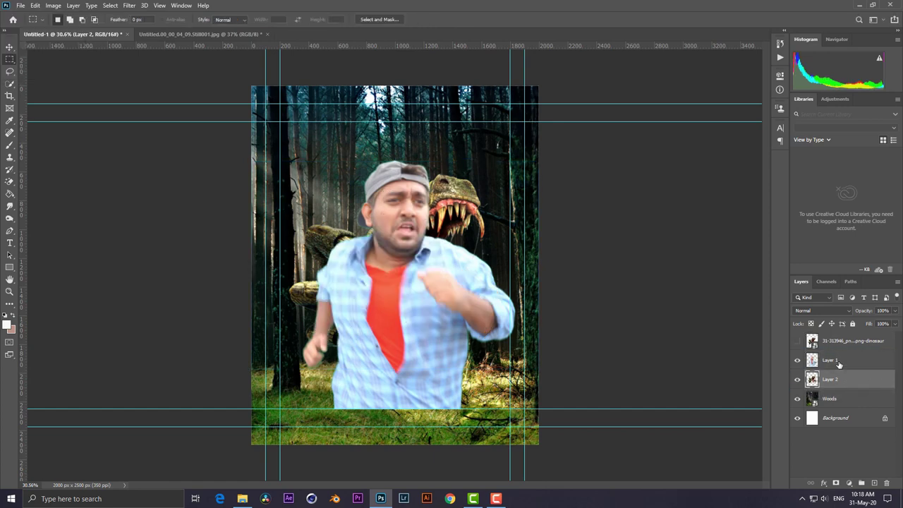
Step: Enlarge the cut-out dinosaur to about 128%, then hide the man's layer
{"action": "key", "text": "ctrl+t"}
{"action": "left_click_drag", "start_coordinate": [538, 161], "coordinate": [576, 113]}
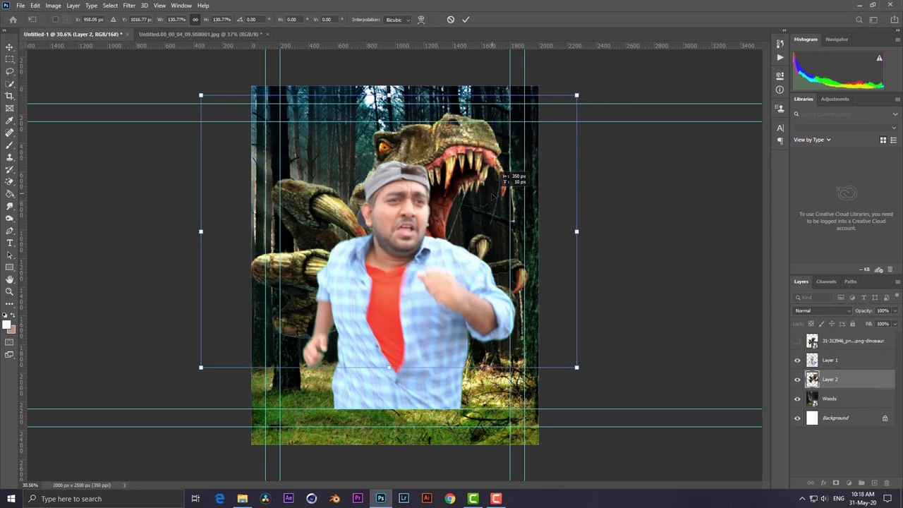
{"action": "mouse_move", "coordinate": [579, 103]}
{"action": "left_mouse_down"}
{"action": "mouse_move", "coordinate": [594, 93]}
{"action": "mouse_move", "coordinate": [564, 111]}
{"action": "left_mouse_up"}
{"action": "left_click_drag", "start_coordinate": [525, 141], "coordinate": [541, 145]}
{"action": "key", "text": "Return"}
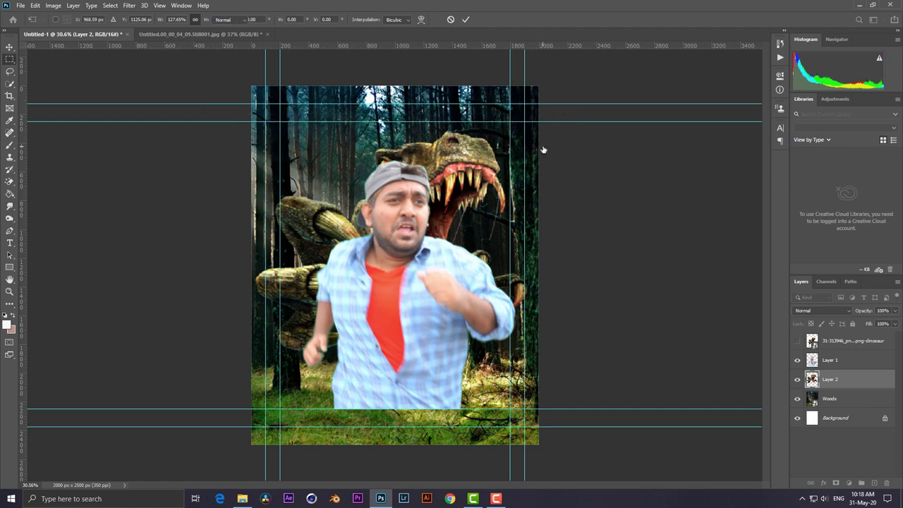
{"action": "left_click", "coordinate": [798, 362]}
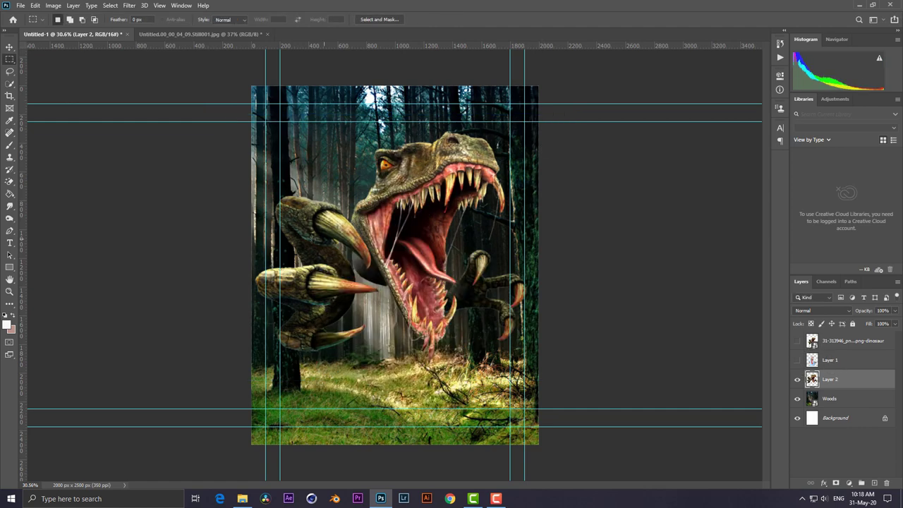
Step: Quick-select the dinosaur's left claws, trim the claw tips, and copy them to Layer 3
{"action": "scroll", "coordinate": [299, 252], "scroll_direction": "up", "scroll_amount": 1}
{"action": "left_click", "coordinate": [10, 83]}
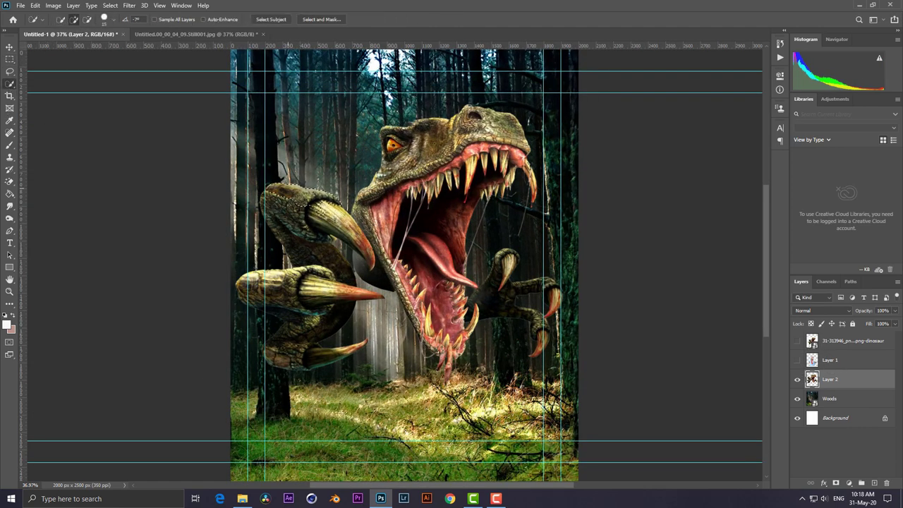
{"action": "scroll", "coordinate": [371, 265], "scroll_direction": "up", "scroll_amount": 4}
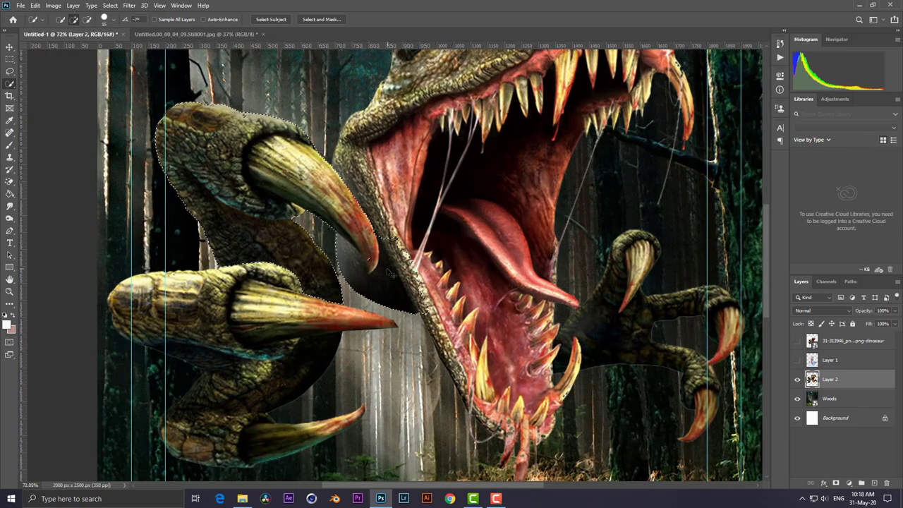
{"action": "left_click_drag", "start_coordinate": [369, 261], "coordinate": [362, 409]}
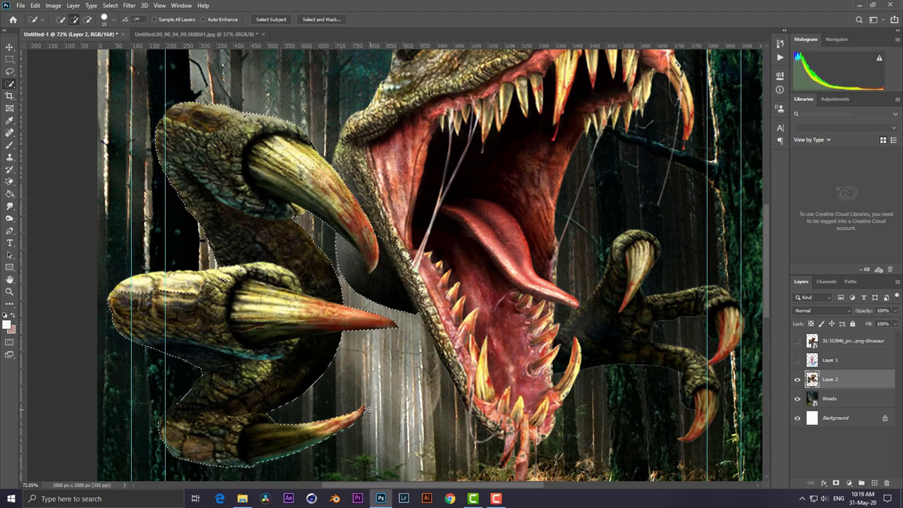
{"action": "scroll", "coordinate": [393, 278], "scroll_direction": "up", "scroll_amount": 2}
{"action": "scroll", "coordinate": [389, 282], "scroll_direction": "up", "scroll_amount": 1}
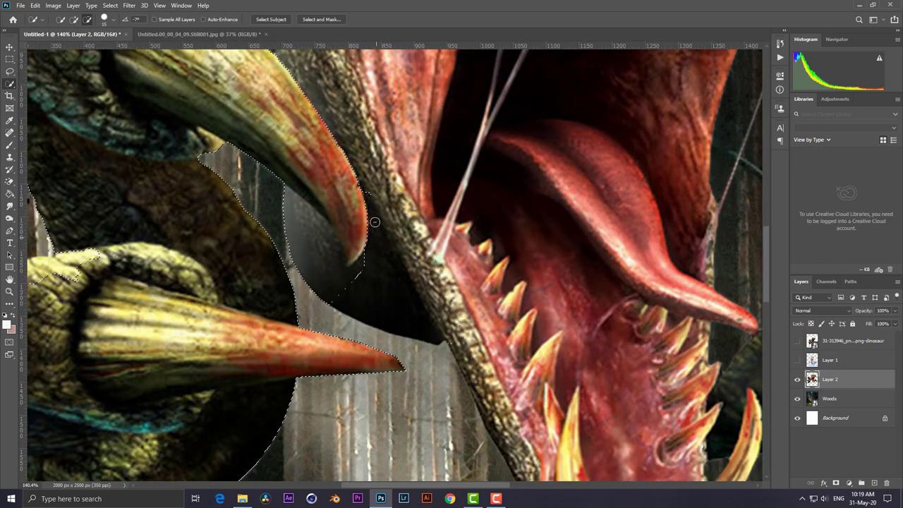
{"action": "left_click", "coordinate": [359, 270]}
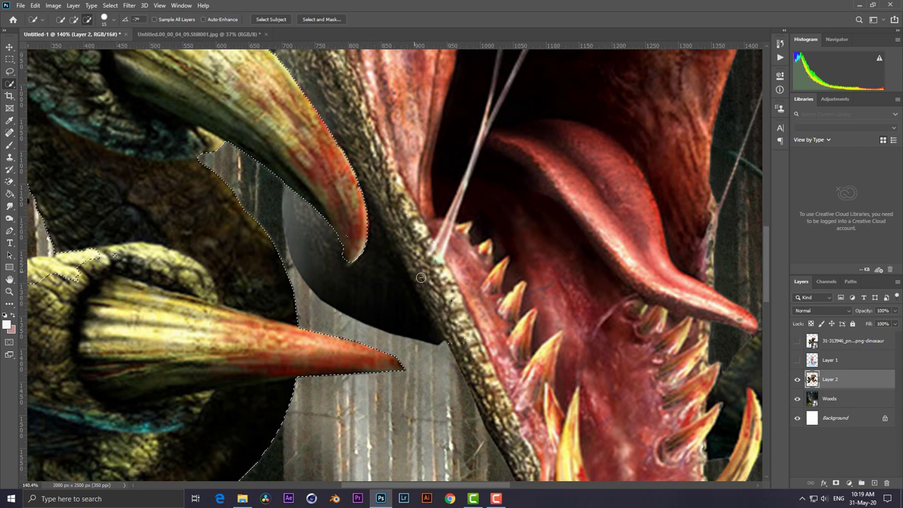
{"action": "left_click", "coordinate": [346, 244], "text": "alt"}
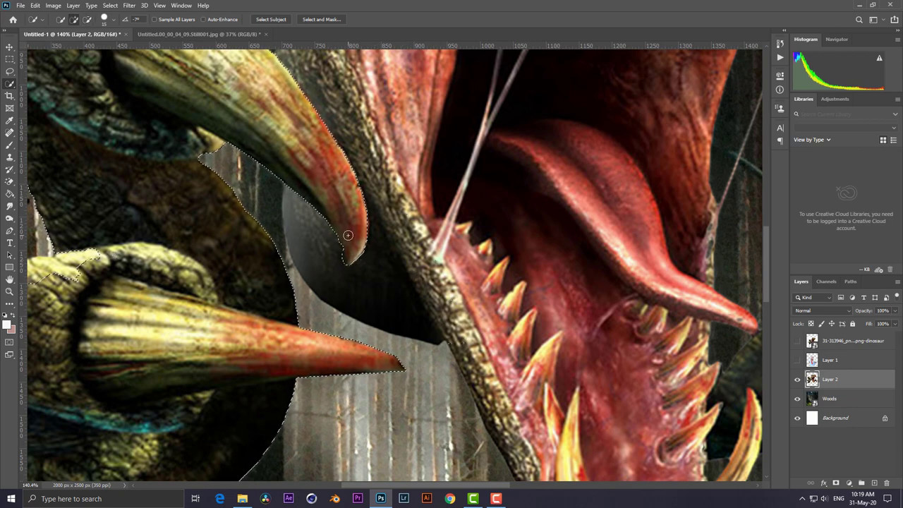
{"action": "scroll", "coordinate": [363, 276], "scroll_direction": "down", "scroll_amount": 4}
{"action": "key", "text": "m"}
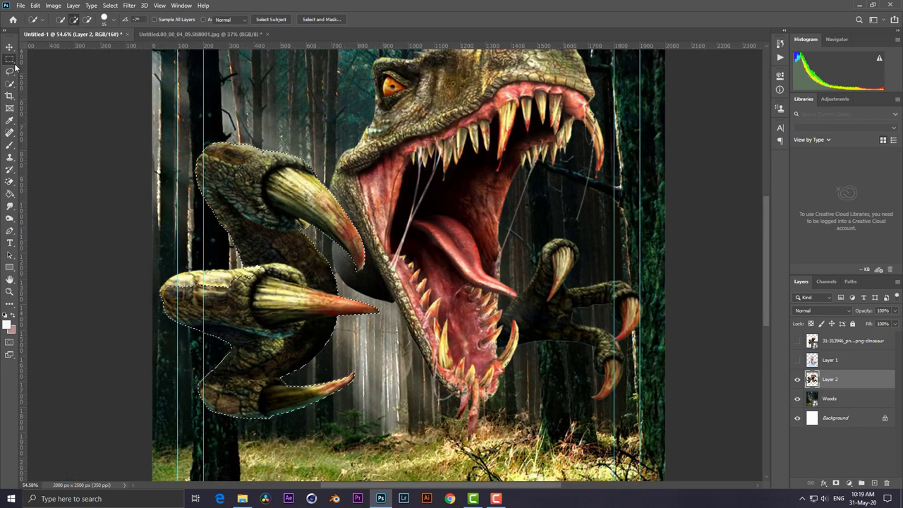
{"action": "key", "text": "ctrl+j"}
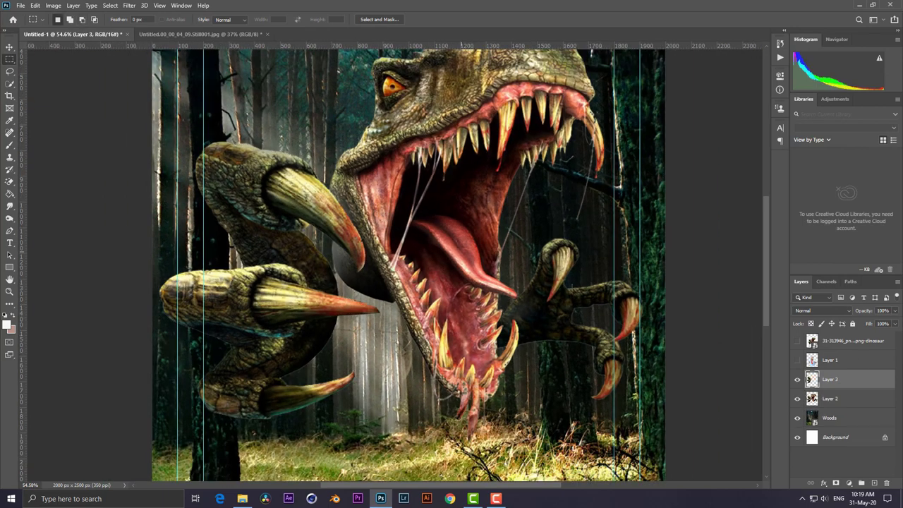
Step: Move the claws layer above the man's layer
{"action": "left_click_drag", "start_coordinate": [840, 360], "coordinate": [840, 355]}
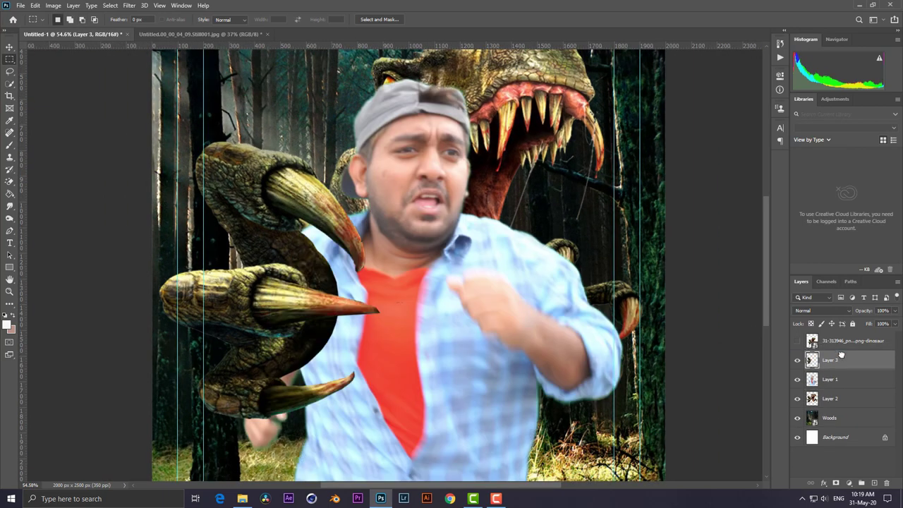
{"action": "scroll", "coordinate": [493, 295], "scroll_direction": "down", "scroll_amount": 2}
{"action": "scroll", "coordinate": [493, 295], "scroll_direction": "down", "scroll_amount": 2}
{"action": "scroll", "coordinate": [493, 295], "scroll_direction": "down", "scroll_amount": 1}
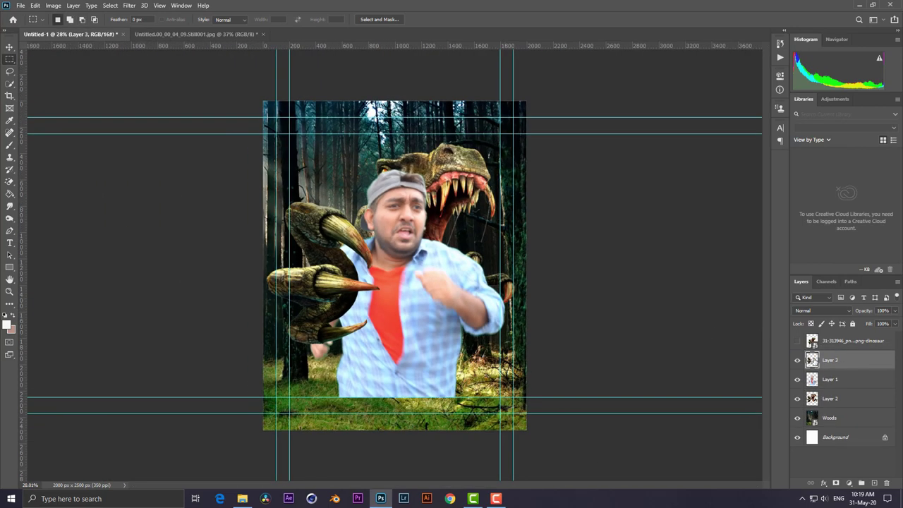
{"action": "key", "text": "ctrl+t"}
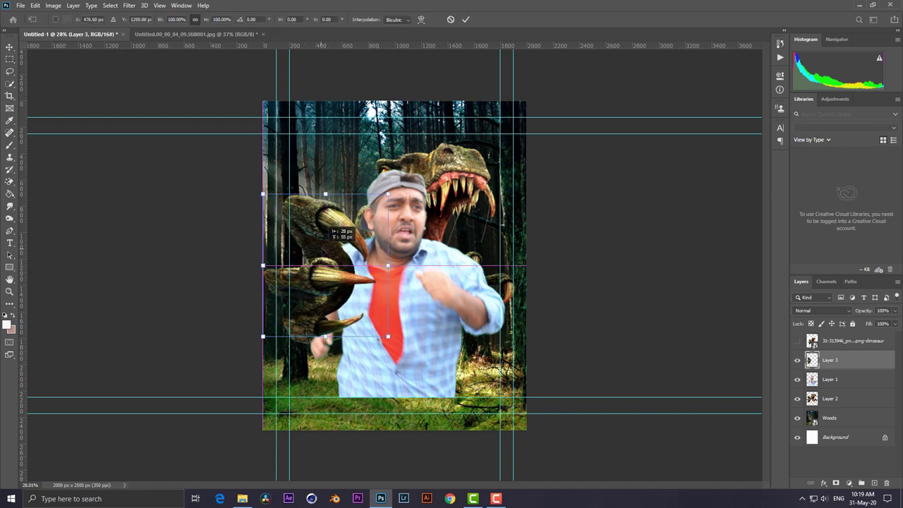
Step: Shift the man about 163 px to the right with Free Transform
{"action": "left_click", "coordinate": [847, 379]}
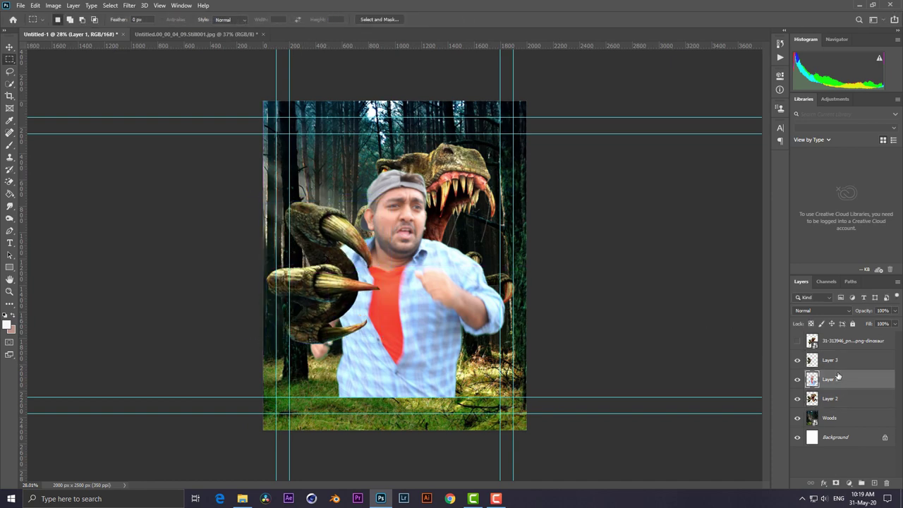
{"action": "key", "text": "ctrl+t"}
{"action": "mouse_move", "coordinate": [469, 299]}
{"action": "left_mouse_down"}
{"action": "mouse_move", "coordinate": [495, 302]}
{"action": "mouse_move", "coordinate": [482, 305]}
{"action": "left_mouse_up"}
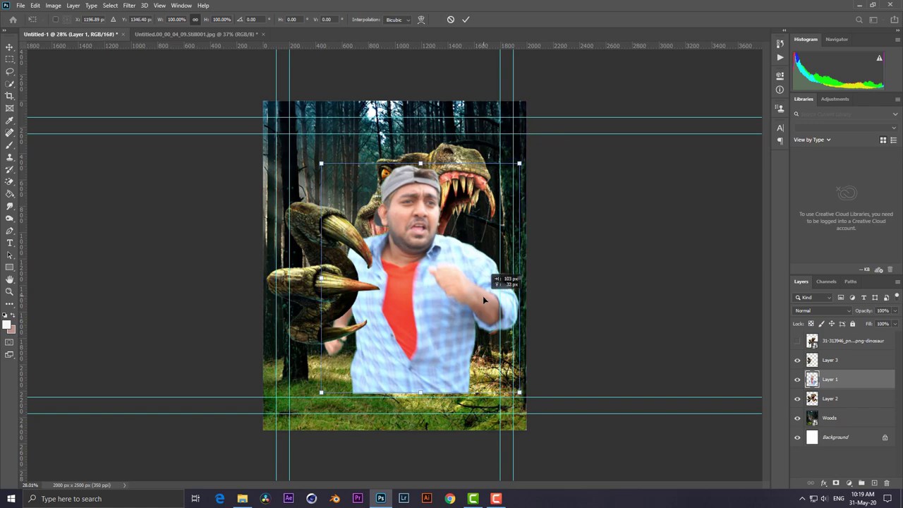
{"action": "key", "text": "Return"}
{"action": "scroll", "coordinate": [338, 303], "scroll_direction": "up", "scroll_amount": 5}
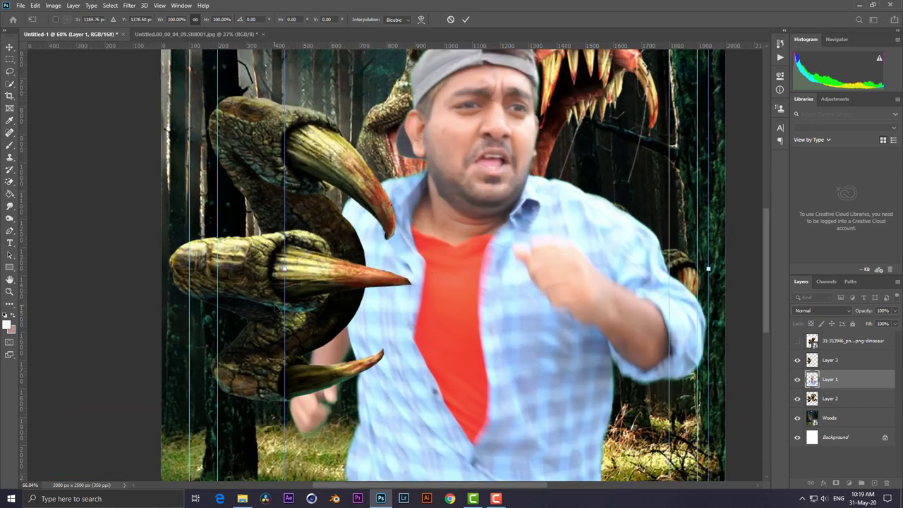
{"action": "right_click", "coordinate": [10, 181]}
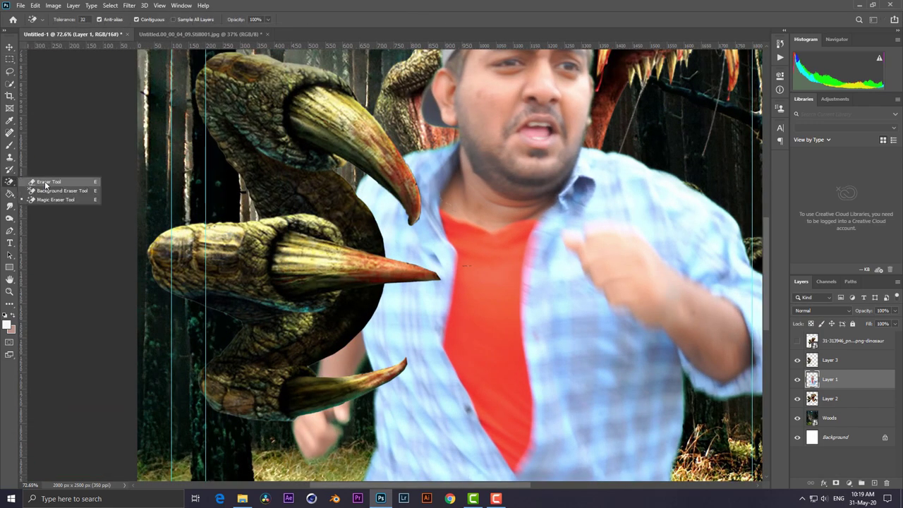
Step: With the Eraser on Layer 3, erase the dark claw area over the man's shirt
{"action": "left_click", "coordinate": [42, 182]}
{"action": "scroll", "coordinate": [359, 226], "scroll_direction": "up", "scroll_amount": 3}
{"action": "right_click", "coordinate": [474, 240]}
{"action": "left_click", "coordinate": [373, 202]}
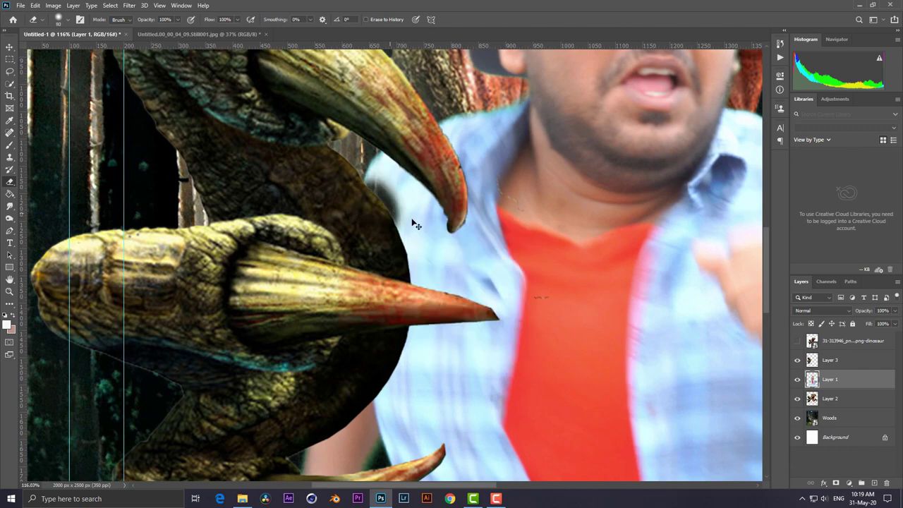
{"action": "left_click", "coordinate": [829, 360]}
{"action": "mouse_move", "coordinate": [324, 241]}
{"action": "left_mouse_down"}
{"action": "mouse_move", "coordinate": [363, 232]}
{"action": "mouse_move", "coordinate": [413, 262]}
{"action": "left_mouse_up"}
Step: Adjust brush hardness and erase the remaining dark patches under and beside the horn
{"action": "scroll", "coordinate": [413, 261], "scroll_direction": "up", "scroll_amount": 2}
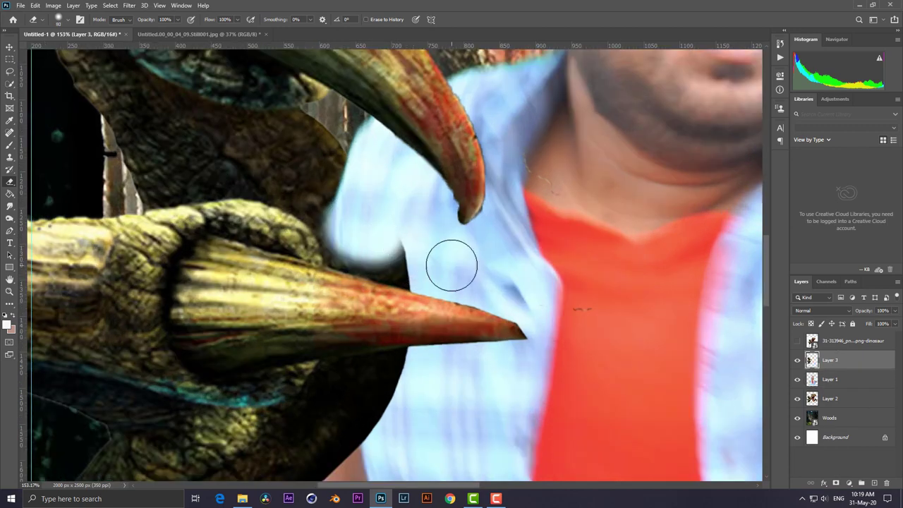
{"action": "right_click", "coordinate": [450, 262]}
{"action": "left_click_drag", "start_coordinate": [495, 296], "coordinate": [522, 294]}
{"action": "left_click", "coordinate": [372, 235]}
{"action": "mouse_move", "coordinate": [402, 245]}
{"action": "left_mouse_down"}
{"action": "mouse_move", "coordinate": [376, 252]}
{"action": "mouse_move", "coordinate": [434, 262]}
{"action": "mouse_move", "coordinate": [346, 233]}
{"action": "left_mouse_up"}
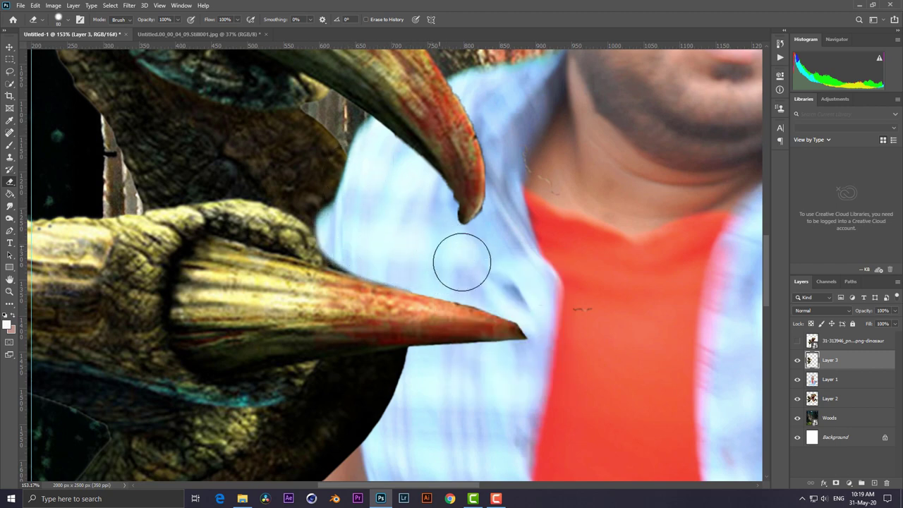
{"action": "left_click", "coordinate": [344, 244]}
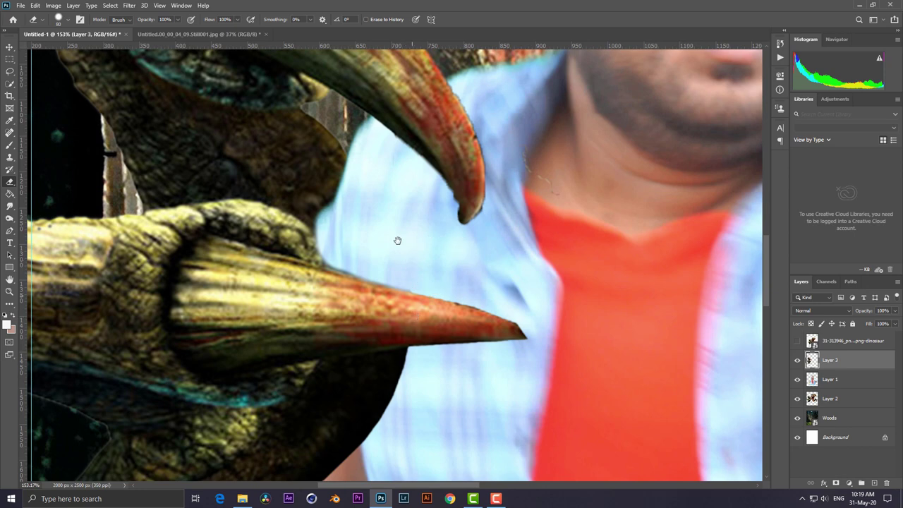
{"action": "scroll", "coordinate": [397, 242], "scroll_direction": "down", "scroll_amount": 3}
{"action": "mouse_move", "coordinate": [389, 296]}
{"action": "left_mouse_down"}
{"action": "mouse_move", "coordinate": [343, 294]}
{"action": "mouse_move", "coordinate": [288, 328]}
{"action": "mouse_move", "coordinate": [273, 373]}
{"action": "mouse_move", "coordinate": [286, 304]}
{"action": "left_mouse_up"}
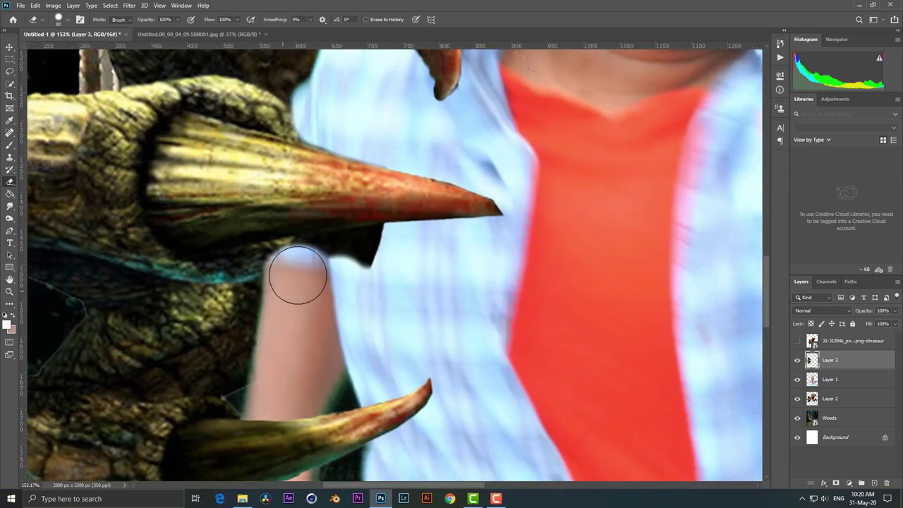
Step: Undo the last stroke, then erase the dark curve and patches to uncover the man's arm
{"action": "key", "text": "ctrl+z"}
{"action": "key", "text": "ctrl+z"}
{"action": "key", "text": "ctrl+z"}
{"action": "mouse_move", "coordinate": [284, 357]}
{"action": "left_mouse_down"}
{"action": "mouse_move", "coordinate": [298, 273]}
{"action": "mouse_move", "coordinate": [302, 333]}
{"action": "mouse_move", "coordinate": [242, 372]}
{"action": "mouse_move", "coordinate": [257, 375]}
{"action": "left_mouse_up"}
{"action": "mouse_move", "coordinate": [303, 268]}
{"action": "left_mouse_down"}
{"action": "mouse_move", "coordinate": [411, 257]}
{"action": "mouse_move", "coordinate": [306, 264]}
{"action": "left_mouse_up"}
{"action": "left_click_drag", "start_coordinate": [397, 256], "coordinate": [300, 277]}
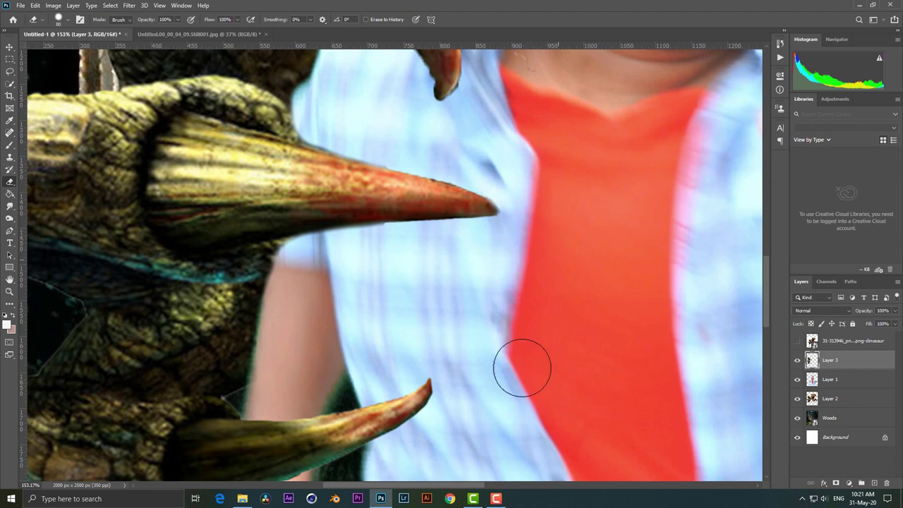
{"action": "scroll", "coordinate": [423, 384], "scroll_direction": "down", "scroll_amount": 5}
{"action": "scroll", "coordinate": [399, 381], "scroll_direction": "down", "scroll_amount": 3}
{"action": "key", "text": "alt+bracketleft"}
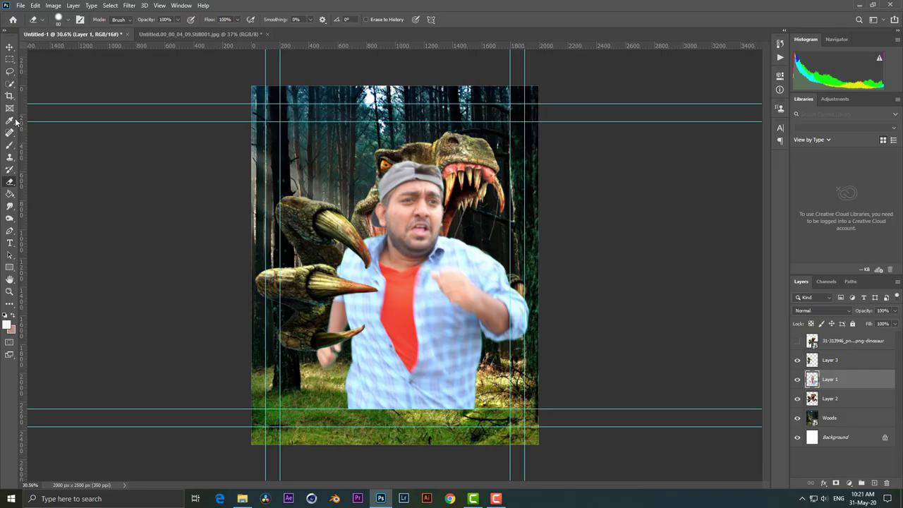
Step: Widen the canvas to 2393 px with the Crop tool
{"action": "key", "text": "c"}
{"action": "left_click_drag", "start_coordinate": [249, 268], "coordinate": [568, 260]}
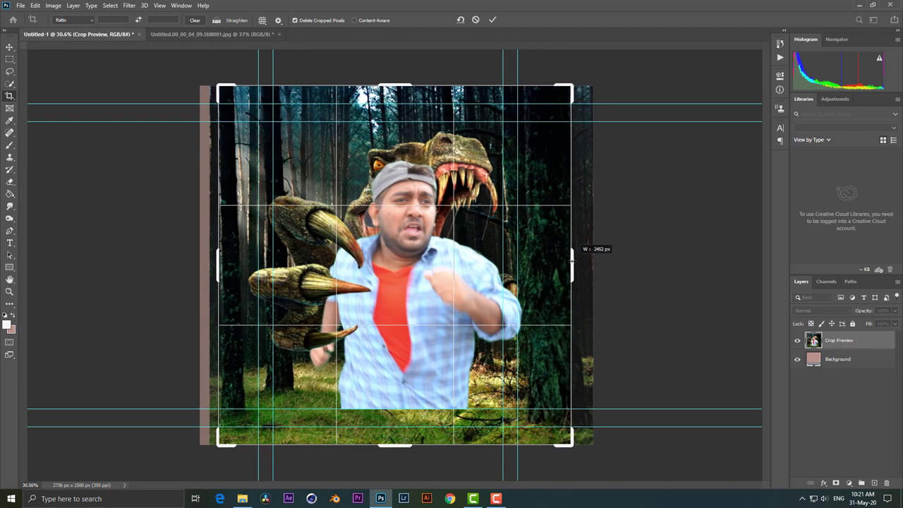
{"action": "key", "text": "Return"}
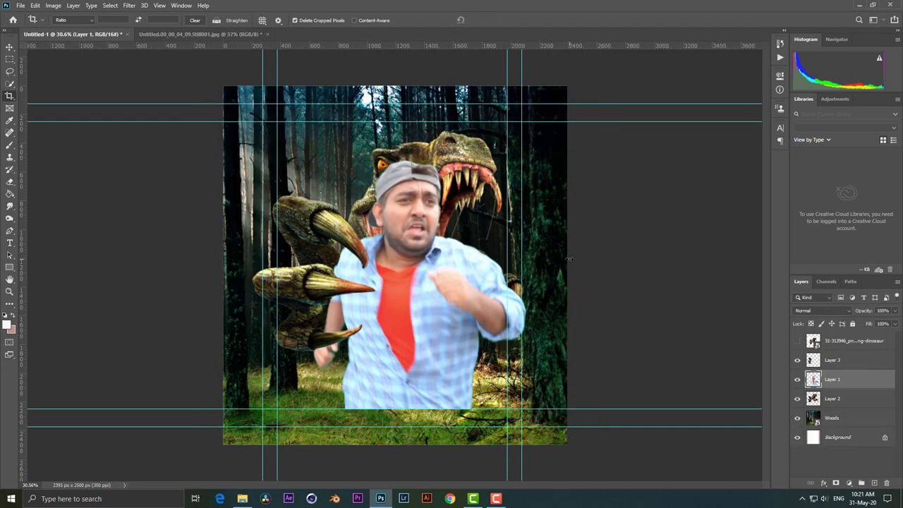
Step: Apply a 1.8 px Gaussian Blur to the Woods background layer
{"action": "left_click", "coordinate": [851, 417]}
{"action": "left_click", "coordinate": [9, 46]}
{"action": "left_click", "coordinate": [129, 5]}
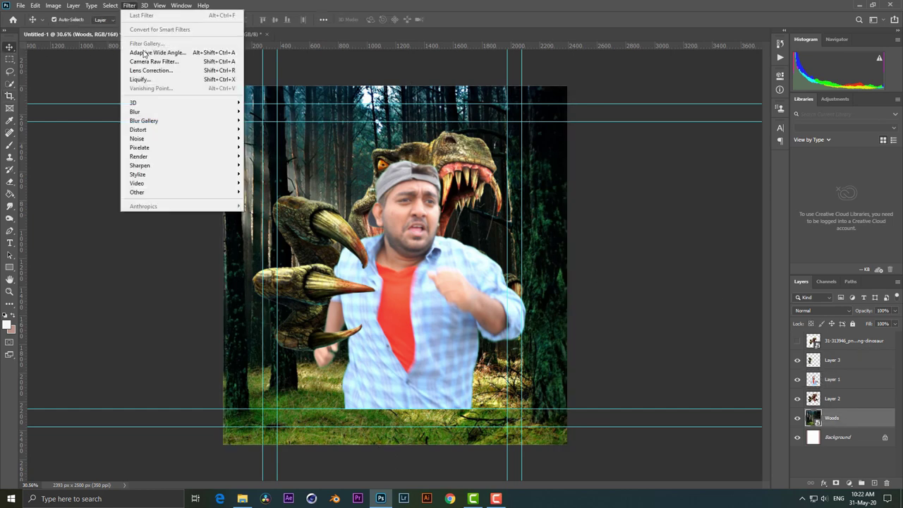
{"action": "left_click", "coordinate": [268, 147]}
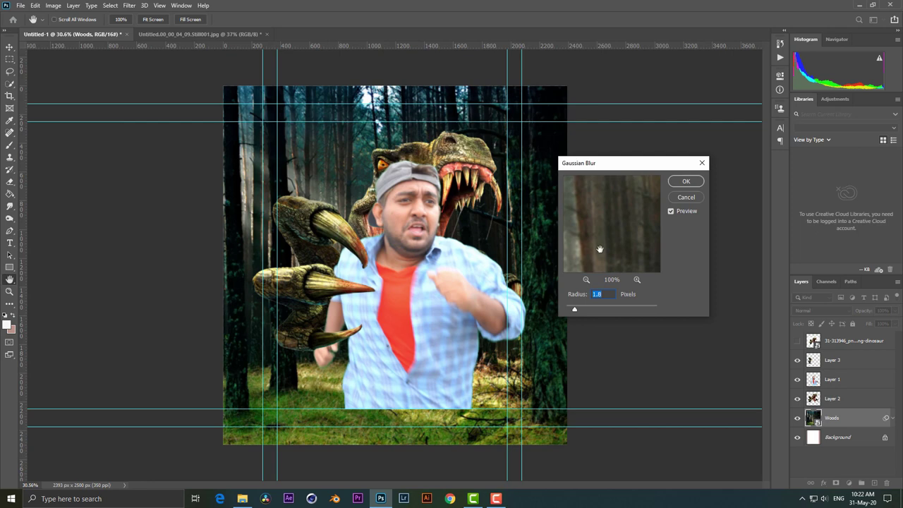
{"action": "left_click", "coordinate": [685, 181]}
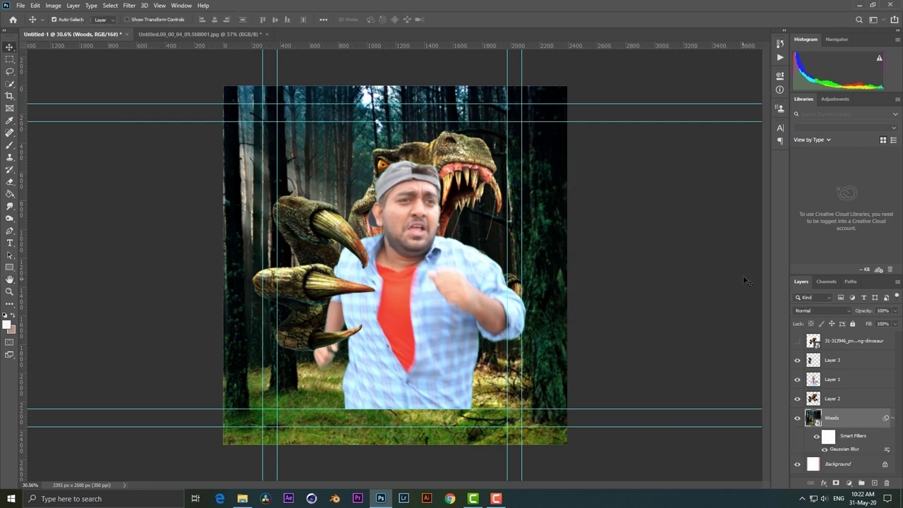
{"action": "left_click", "coordinate": [833, 380]}
Step: In the Camera Raw filter, remove green and aqua saturation and boost blue saturation
{"action": "left_click", "coordinate": [129, 5]}
{"action": "left_click", "coordinate": [150, 62]}
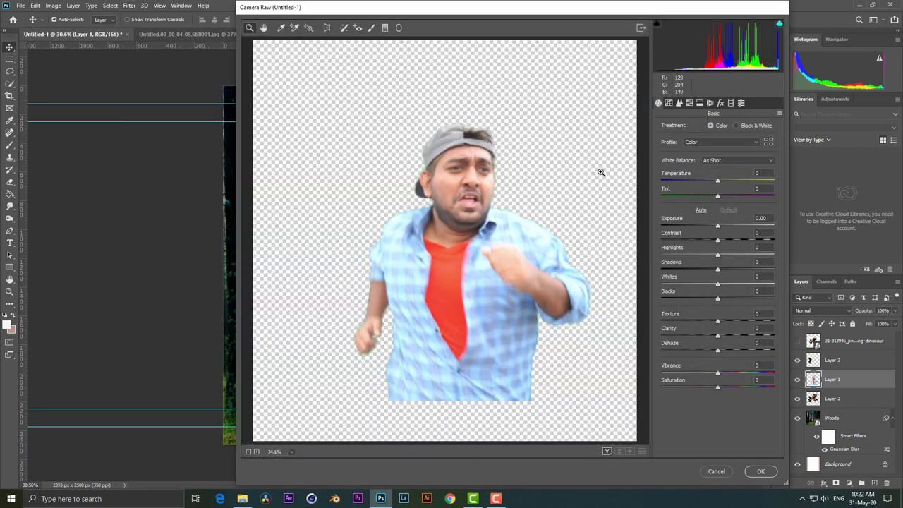
{"action": "left_click", "coordinate": [689, 103]}
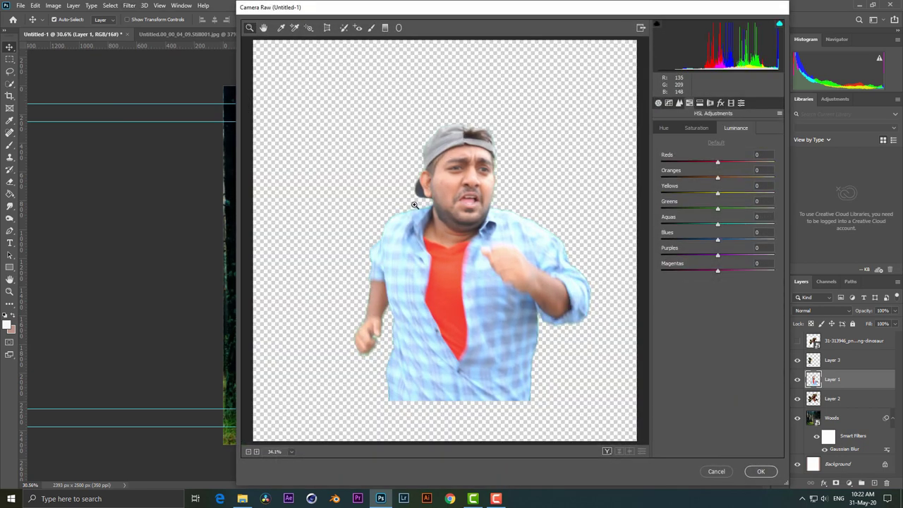
{"action": "left_click", "coordinate": [690, 129]}
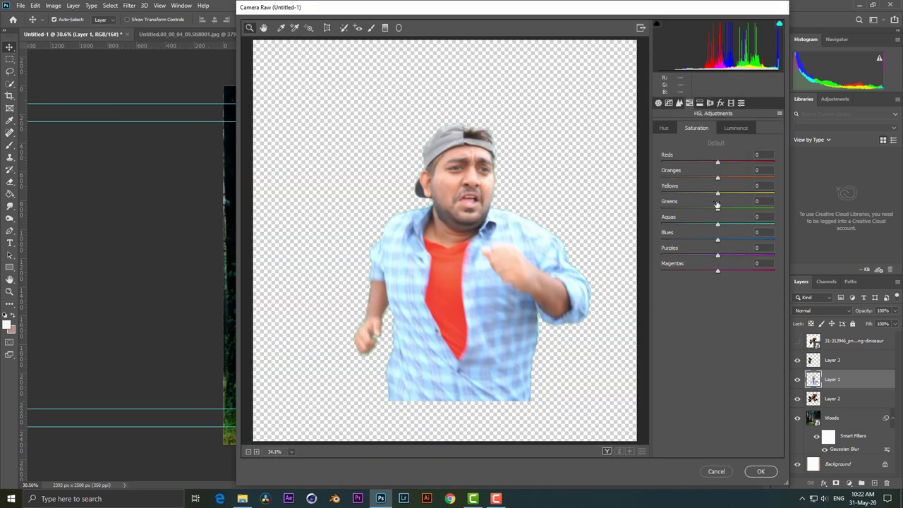
{"action": "left_click_drag", "start_coordinate": [719, 210], "coordinate": [661, 209]}
{"action": "left_click", "coordinate": [761, 201]}
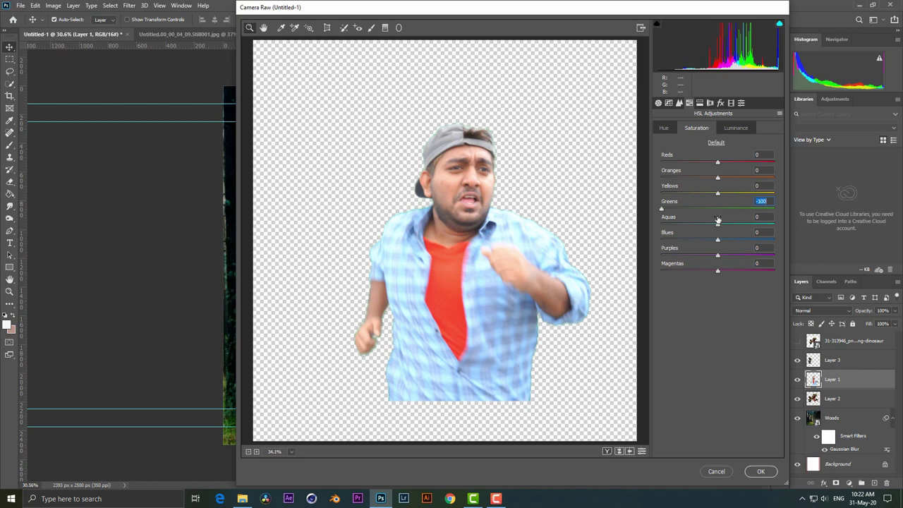
{"action": "left_click_drag", "start_coordinate": [718, 225], "coordinate": [662, 224]}
{"action": "left_click_drag", "start_coordinate": [717, 239], "coordinate": [731, 240]}
Step: Brighten the orange luminance and boost the red saturation
{"action": "left_click", "coordinate": [734, 128]}
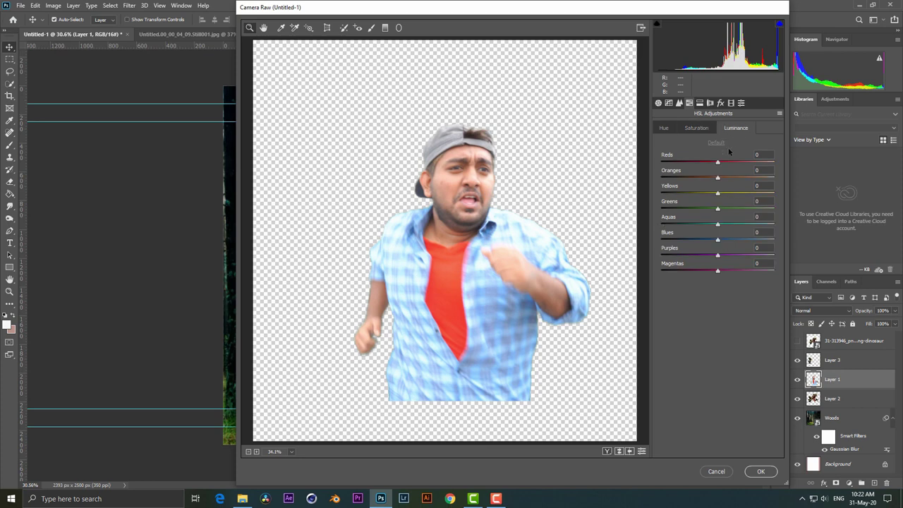
{"action": "left_click_drag", "start_coordinate": [718, 178], "coordinate": [734, 184]}
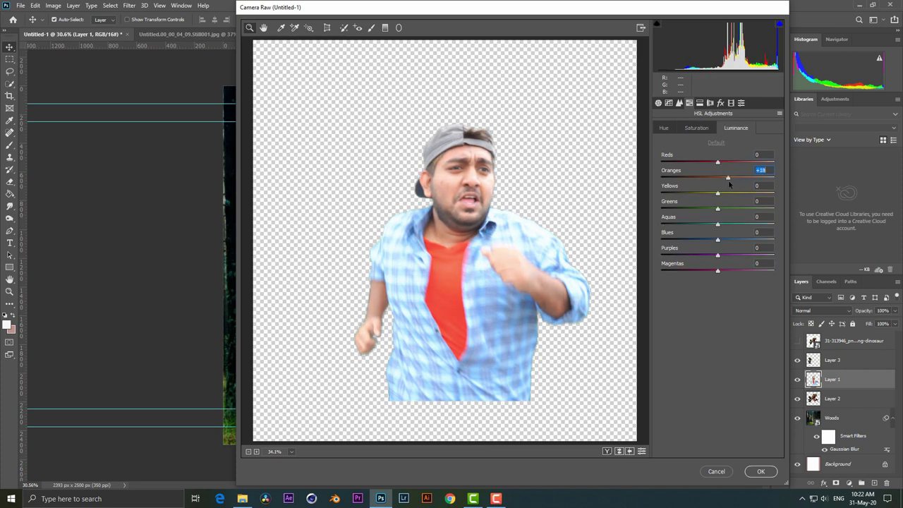
{"action": "left_click", "coordinate": [697, 129]}
{"action": "left_click_drag", "start_coordinate": [718, 163], "coordinate": [748, 164]}
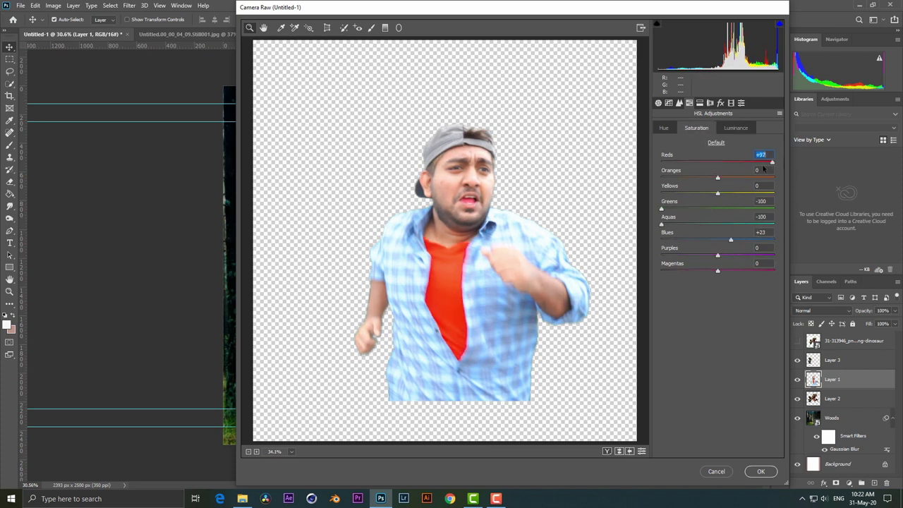
Step: Set Shadows to -38 and Blacks to -50, then apply the Camera Raw adjustments
{"action": "left_click", "coordinate": [658, 103]}
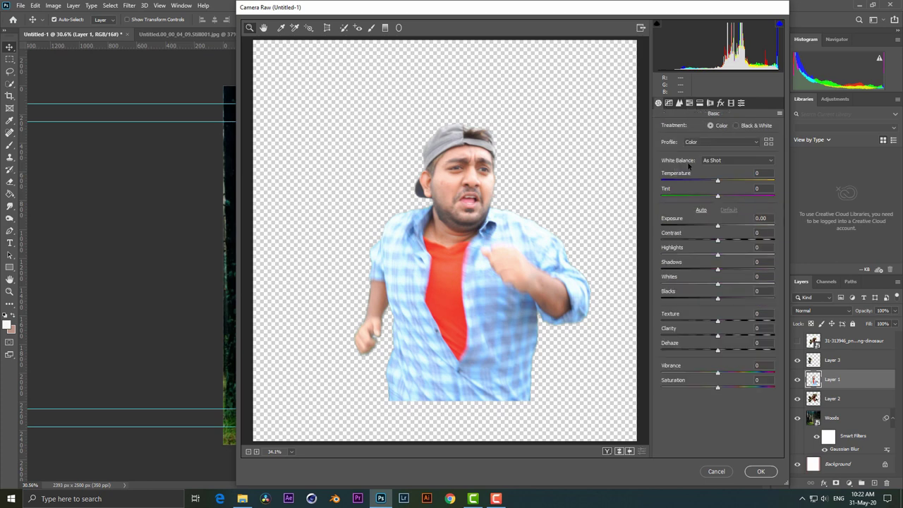
{"action": "left_click_drag", "start_coordinate": [718, 268], "coordinate": [656, 260]}
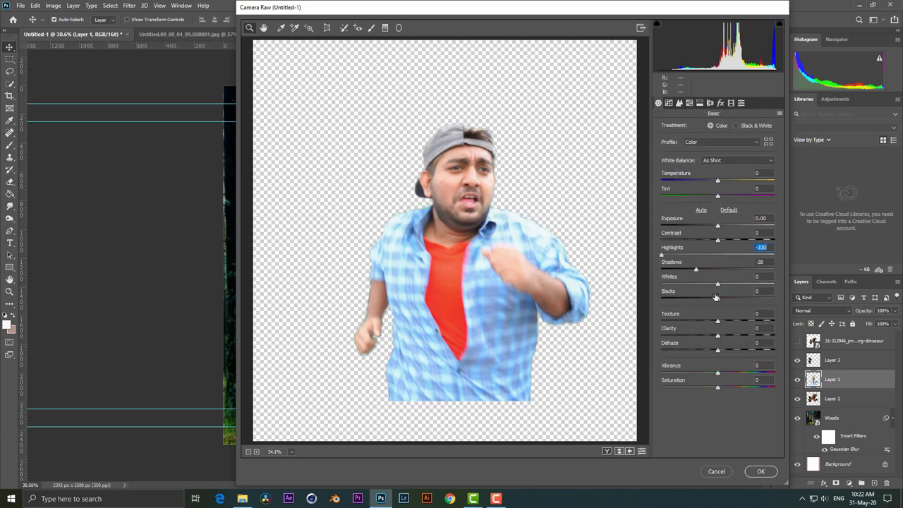
{"action": "type", "text": "-50"}
{"action": "key", "text": "Return"}
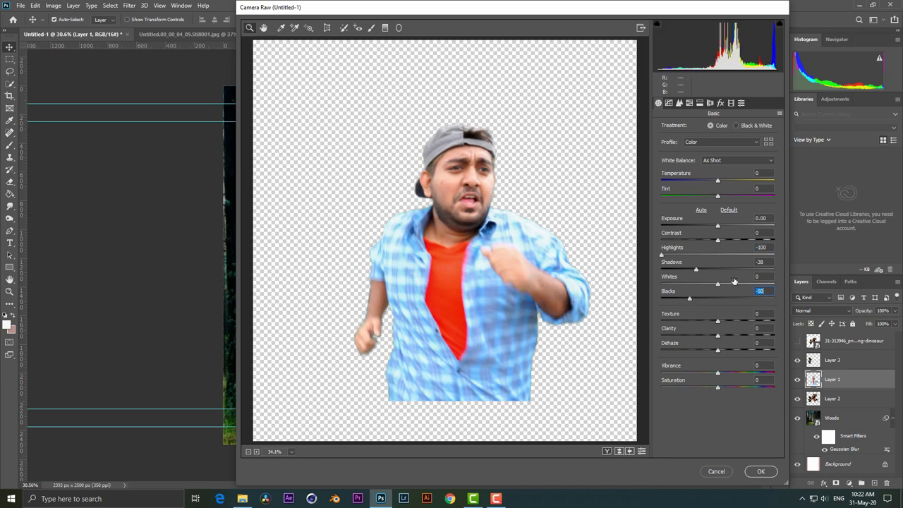
{"action": "left_click", "coordinate": [761, 472]}
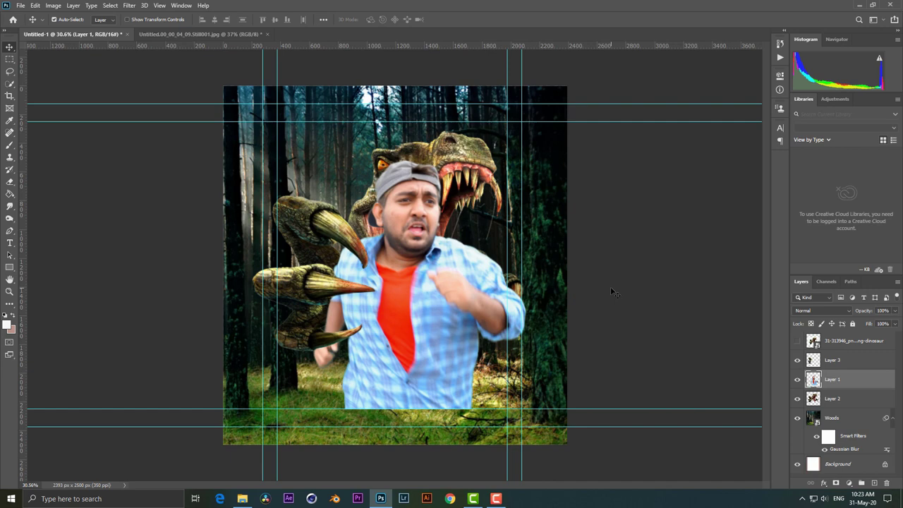
Step: Apply a 0°, 15 px Motion Blur to Layer 2
{"action": "left_click", "coordinate": [851, 360]}
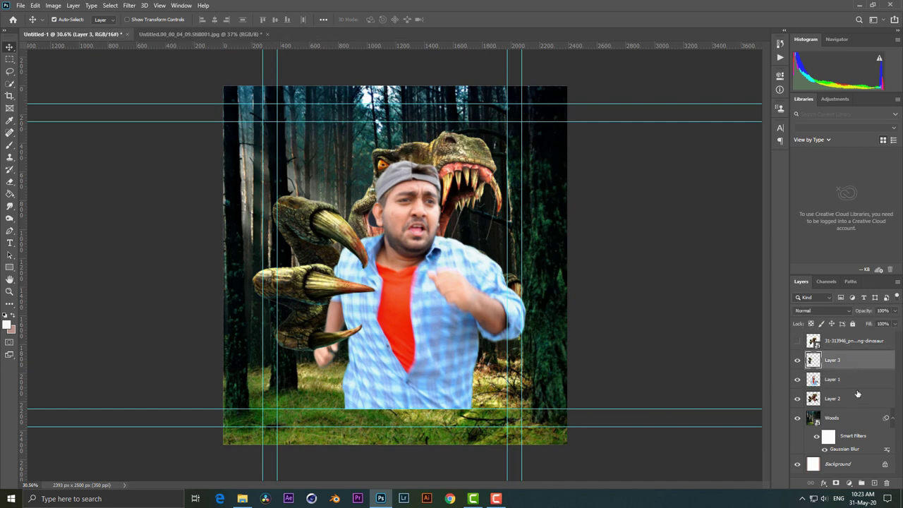
{"action": "left_click", "coordinate": [856, 402]}
{"action": "left_click", "coordinate": [129, 6]}
{"action": "mouse_move", "coordinate": [135, 111]}
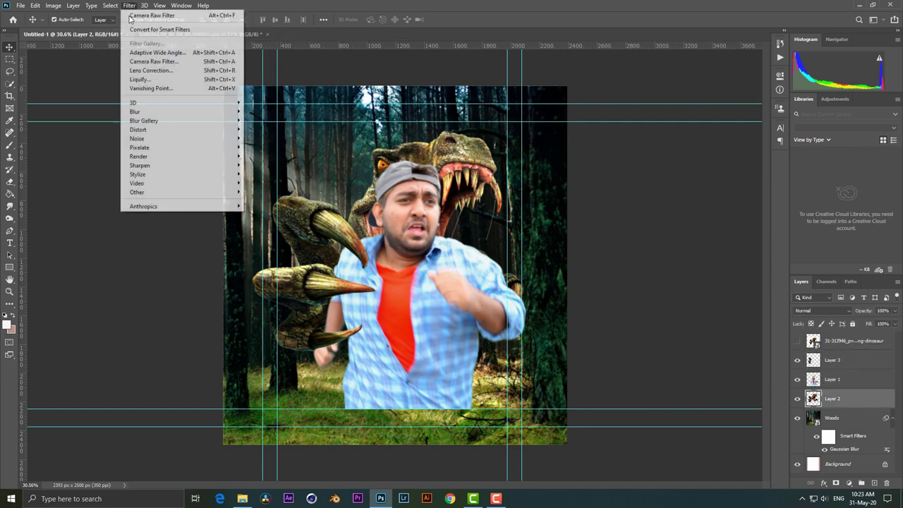
{"action": "left_click", "coordinate": [266, 166]}
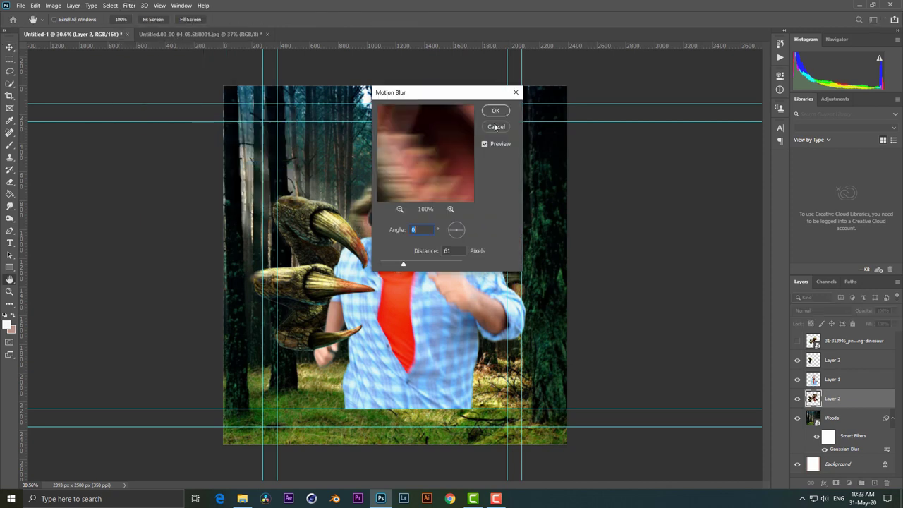
{"action": "left_click", "coordinate": [541, 253]}
{"action": "left_click_drag", "start_coordinate": [538, 254], "coordinate": [536, 255]}
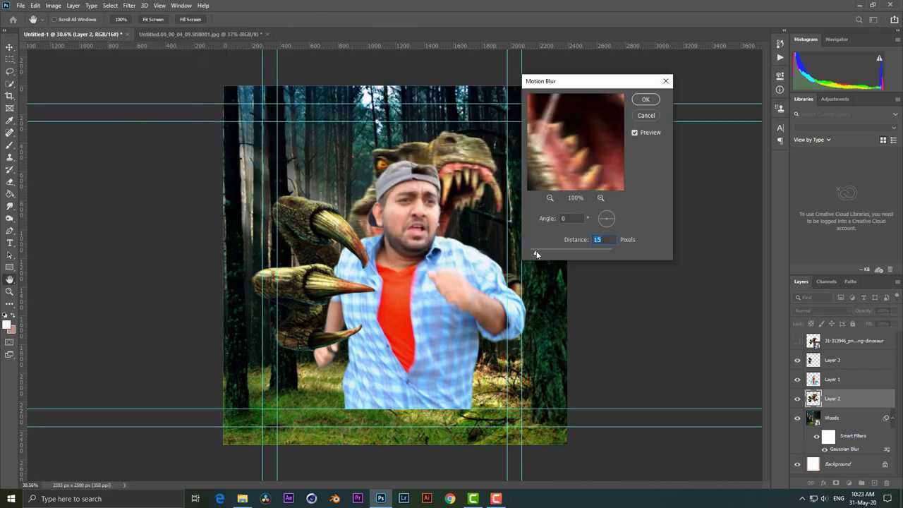
{"action": "left_click", "coordinate": [644, 100]}
Step: Apply the same 15 px Motion Blur to Layer 3
{"action": "left_click", "coordinate": [839, 360]}
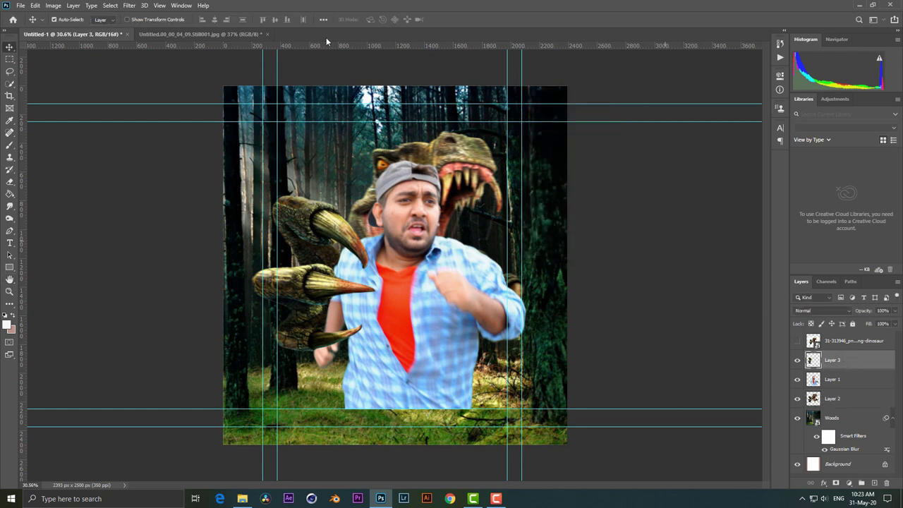
{"action": "left_click", "coordinate": [130, 6]}
{"action": "mouse_move", "coordinate": [135, 111]}
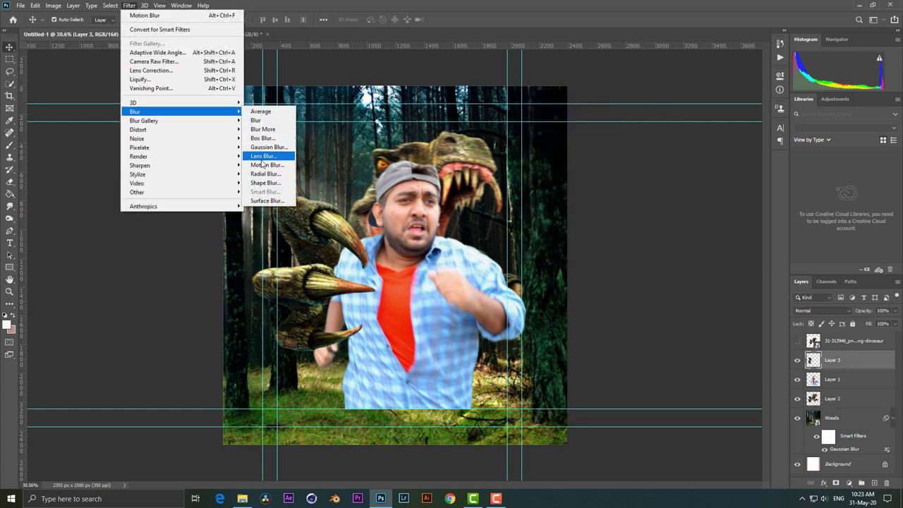
{"action": "left_click", "coordinate": [265, 168]}
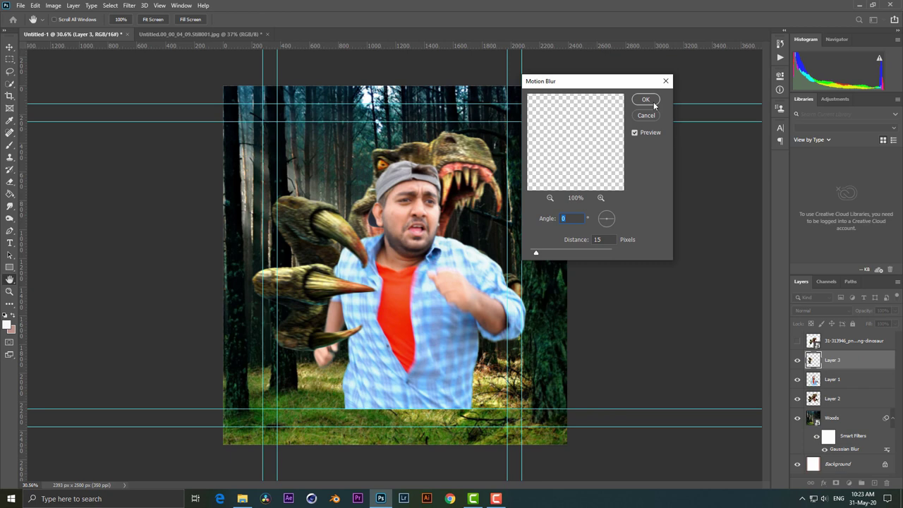
{"action": "left_click", "coordinate": [646, 100]}
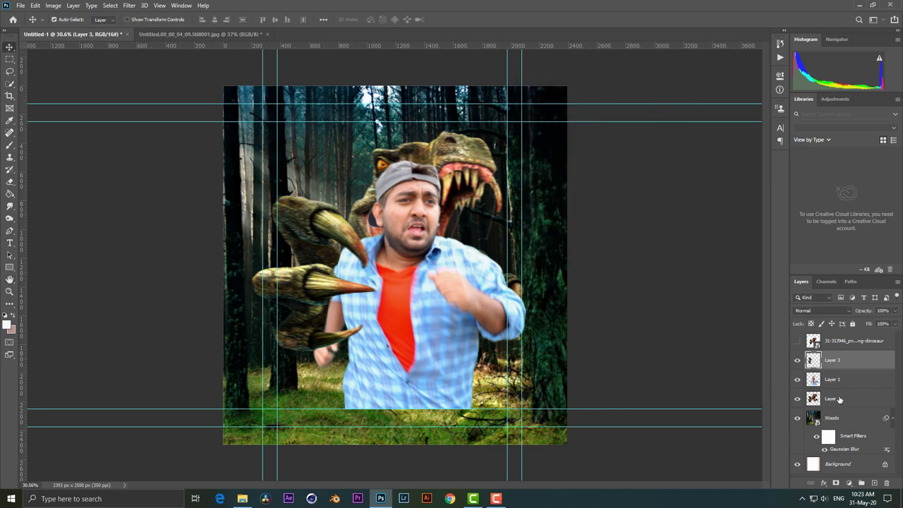
{"action": "left_click", "coordinate": [855, 381]}
Step: Bend Layer 1's Curves into a gentle S shape for extra contrast
{"action": "left_click", "coordinate": [53, 6]}
{"action": "mouse_move", "coordinate": [67, 29]}
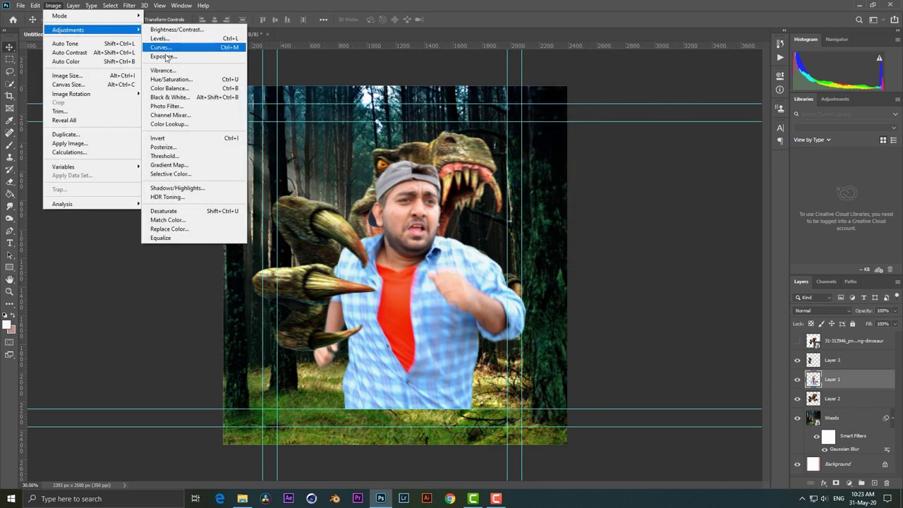
{"action": "left_click", "coordinate": [169, 47]}
{"action": "mouse_move", "coordinate": [638, 317]}
{"action": "left_mouse_down"}
{"action": "mouse_move", "coordinate": [620, 357]}
{"action": "mouse_move", "coordinate": [610, 350]}
{"action": "left_mouse_up"}
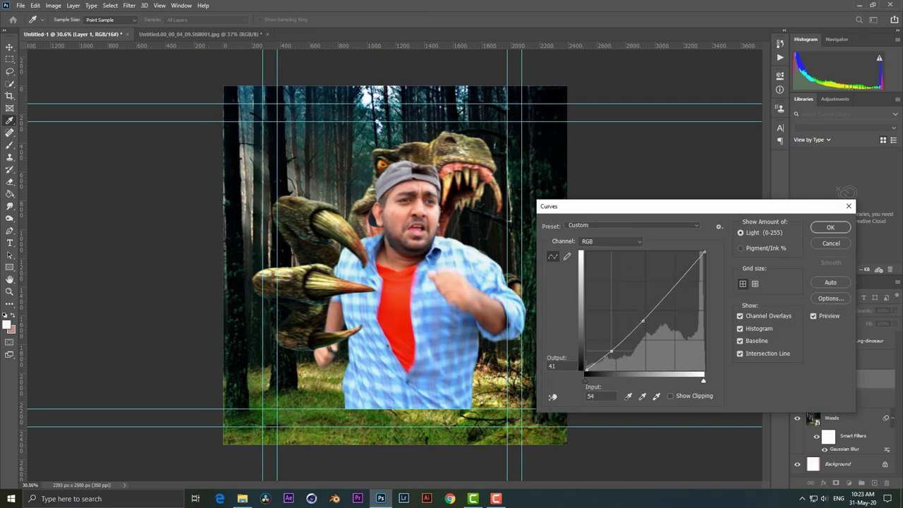
{"action": "left_click_drag", "start_coordinate": [642, 321], "coordinate": [641, 318]}
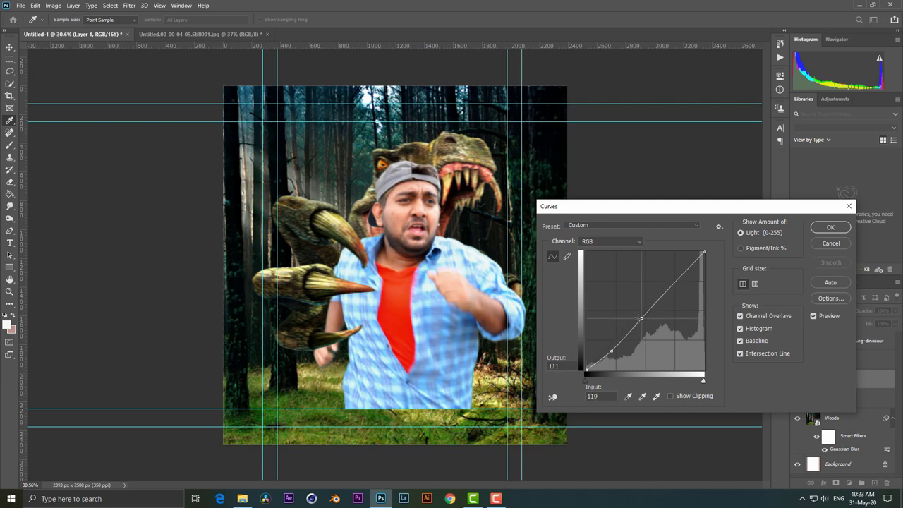
{"action": "left_click", "coordinate": [842, 227]}
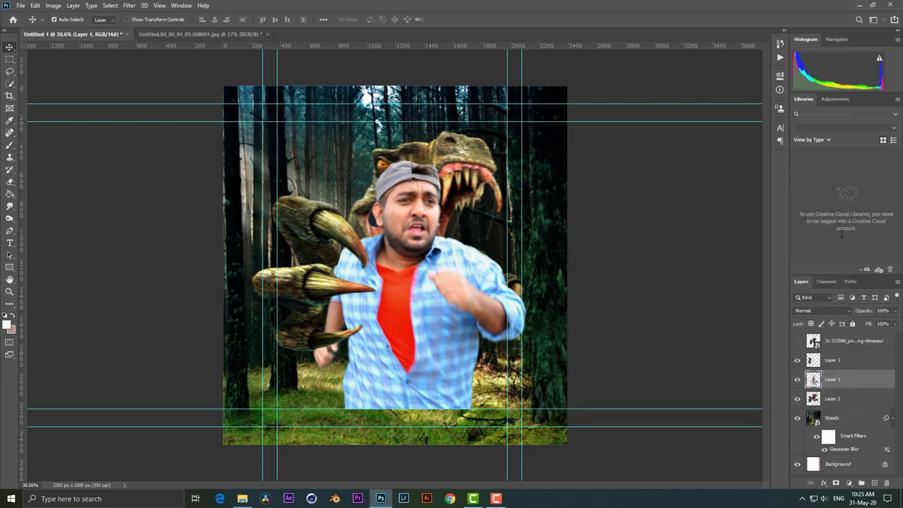
{"action": "left_click", "coordinate": [849, 421]}
Step: Add a new layer above Woods and draw a radial gradient on it
{"action": "left_click", "coordinate": [874, 482]}
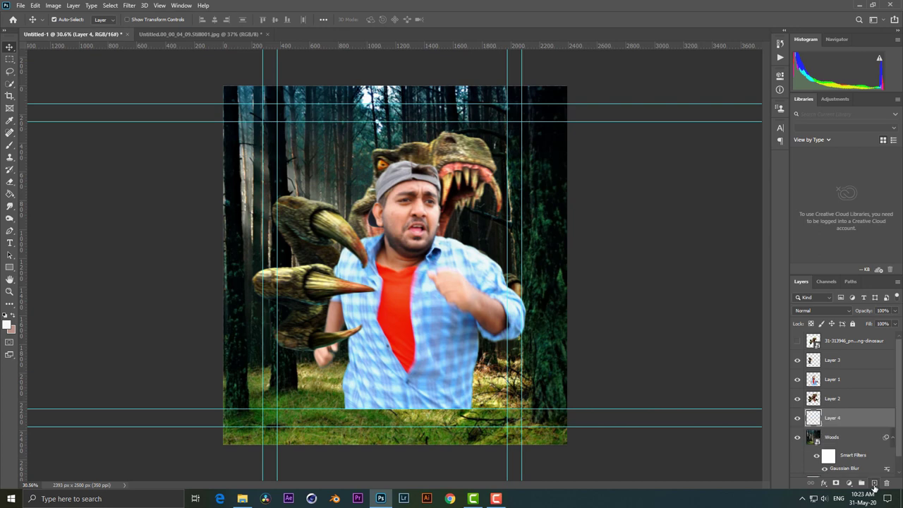
{"action": "left_click", "coordinate": [10, 194]}
{"action": "left_click", "coordinate": [42, 194]}
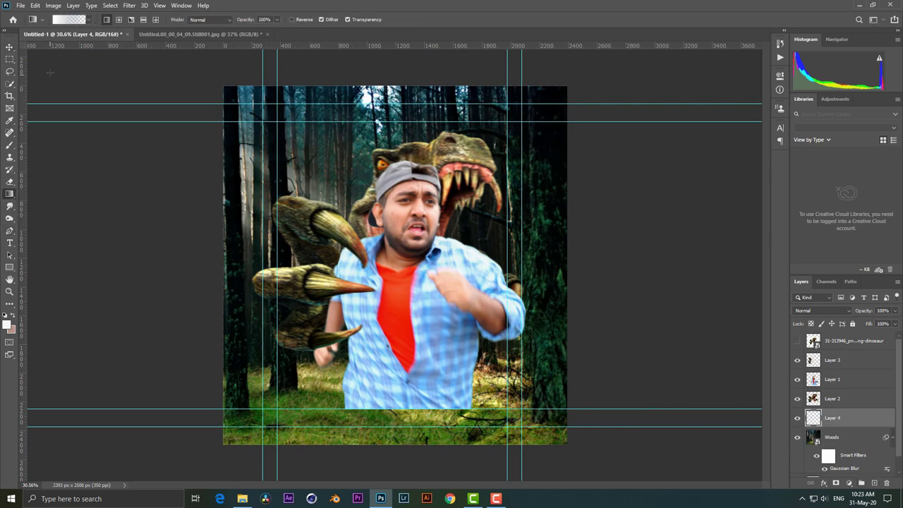
{"action": "left_click", "coordinate": [118, 19]}
{"action": "left_click_drag", "start_coordinate": [417, 264], "coordinate": [417, 95]}
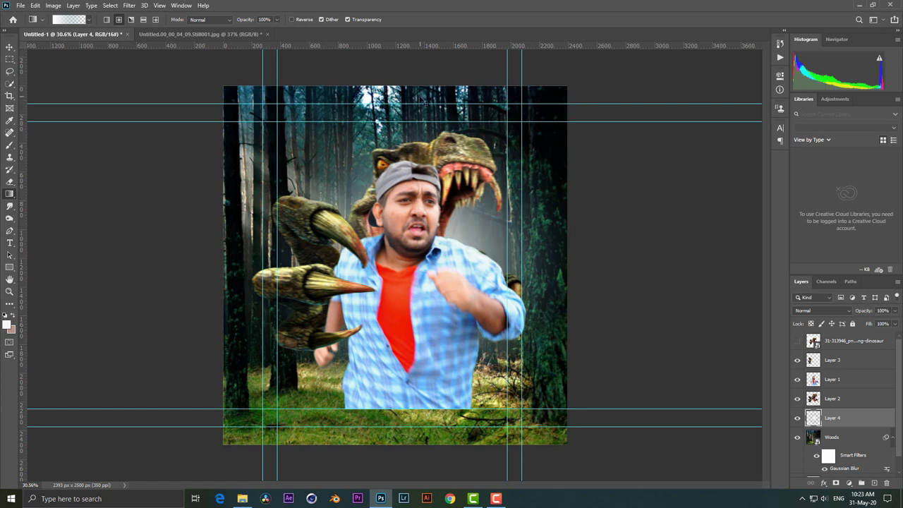
Step: Edit the gradient into a pale cream-to-transparent colour scheme
{"action": "left_click", "coordinate": [69, 19]}
{"action": "left_click", "coordinate": [688, 336]}
{"action": "left_click", "coordinate": [730, 375]}
{"action": "left_click_drag", "start_coordinate": [681, 332], "coordinate": [683, 352]}
{"action": "left_click_drag", "start_coordinate": [601, 240], "coordinate": [570, 246]}
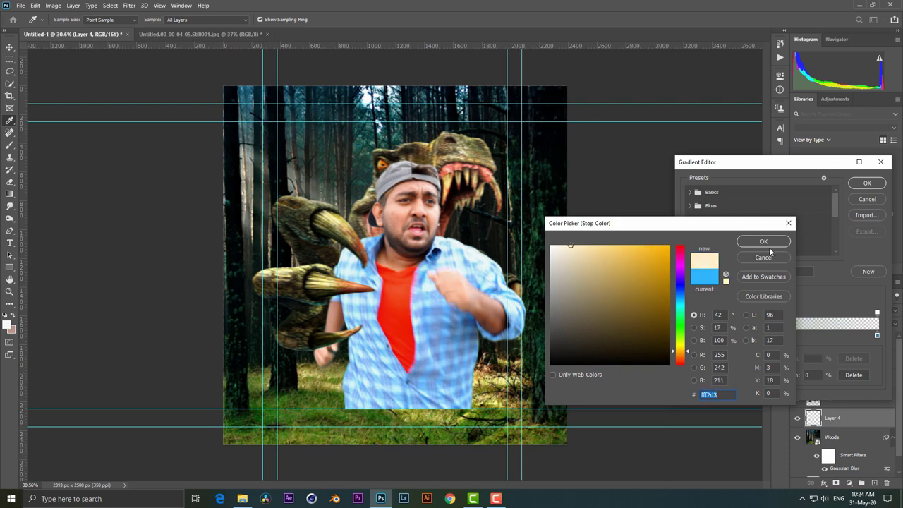
{"action": "left_click", "coordinate": [767, 243]}
{"action": "left_click", "coordinate": [876, 337]}
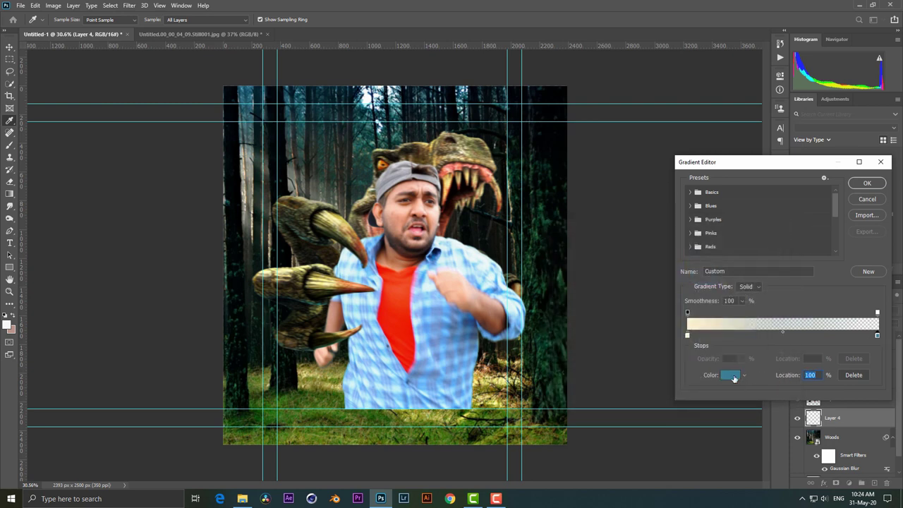
{"action": "left_click", "coordinate": [734, 378]}
{"action": "left_click_drag", "start_coordinate": [682, 303], "coordinate": [683, 350]}
{"action": "left_click", "coordinate": [594, 259]}
{"action": "left_click", "coordinate": [763, 241]}
{"action": "left_click", "coordinate": [687, 313]}
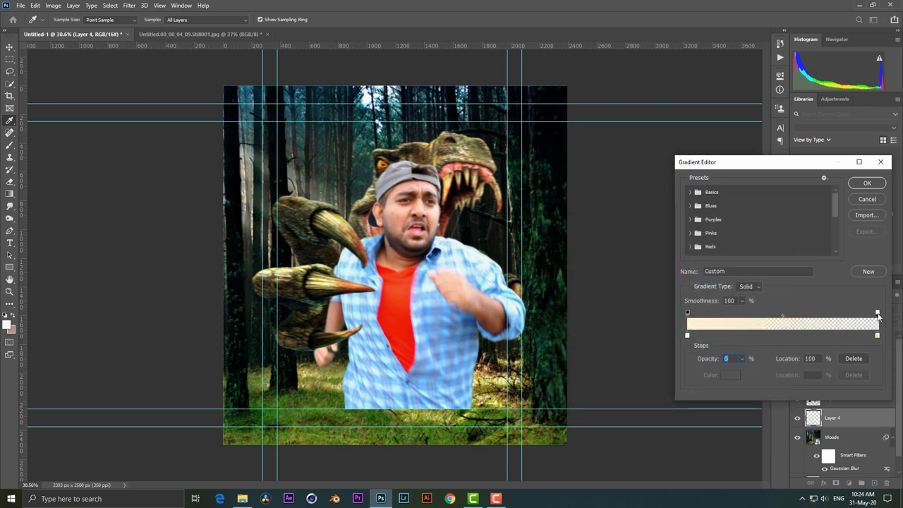
{"action": "left_click", "coordinate": [879, 187]}
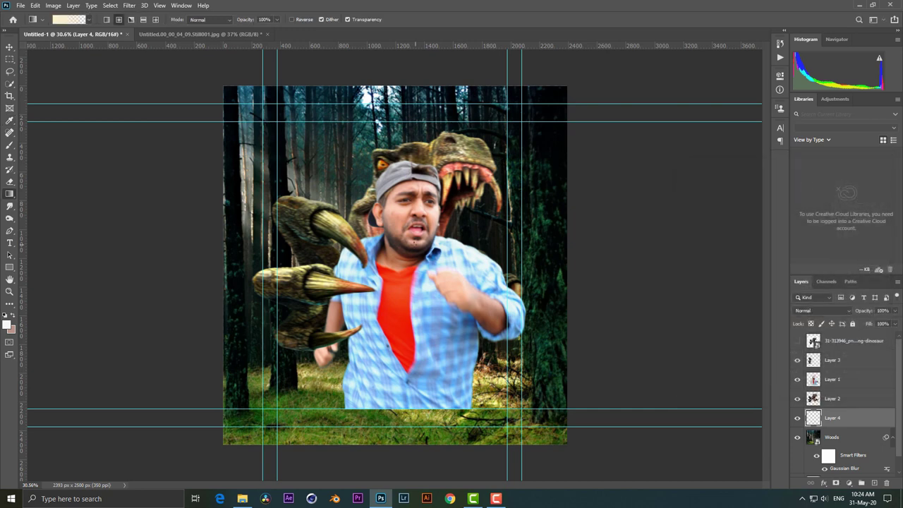
Step: Draw the pale radial glow radiating down from the poster's top
{"action": "left_click_drag", "start_coordinate": [403, 230], "coordinate": [428, 83]}
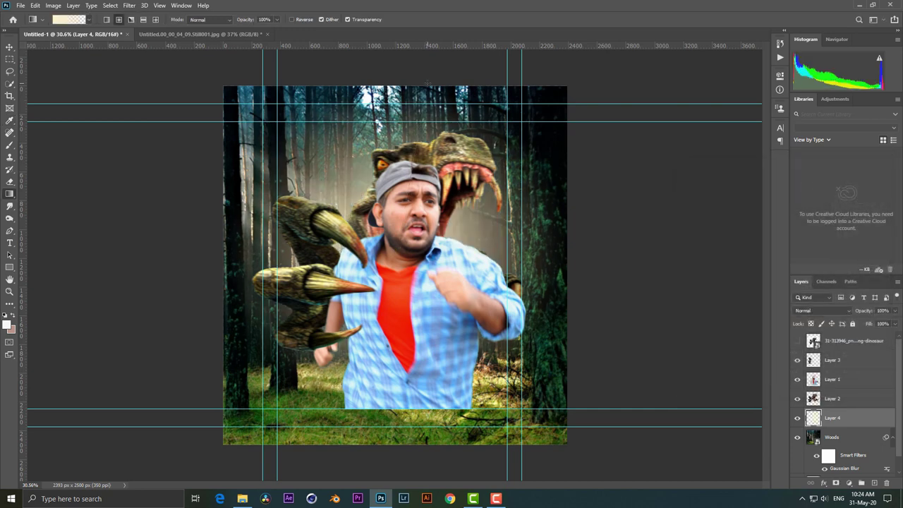
{"action": "key", "text": "ctrl+t"}
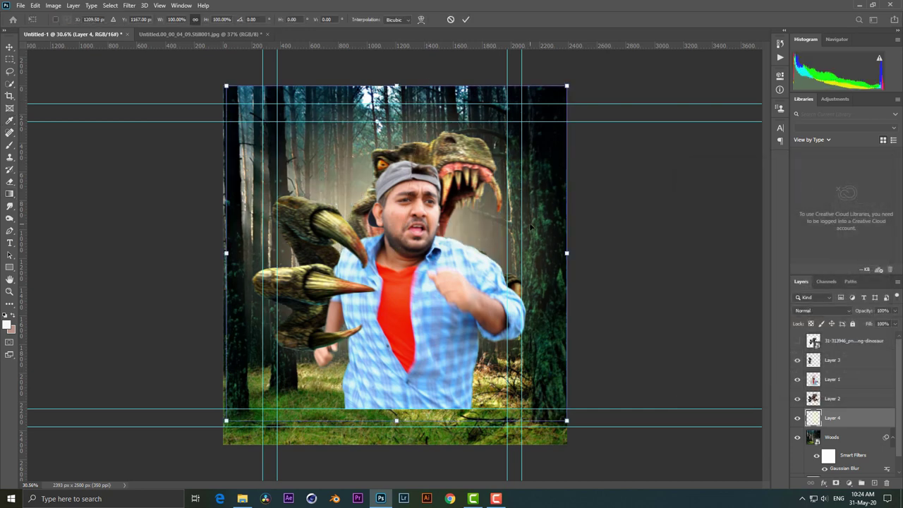
{"action": "key", "text": "Return"}
{"action": "key", "text": "ctrl+z"}
{"action": "key", "text": "ctrl+shift+z"}
{"action": "left_click_drag", "start_coordinate": [441, 51], "coordinate": [401, 234]}
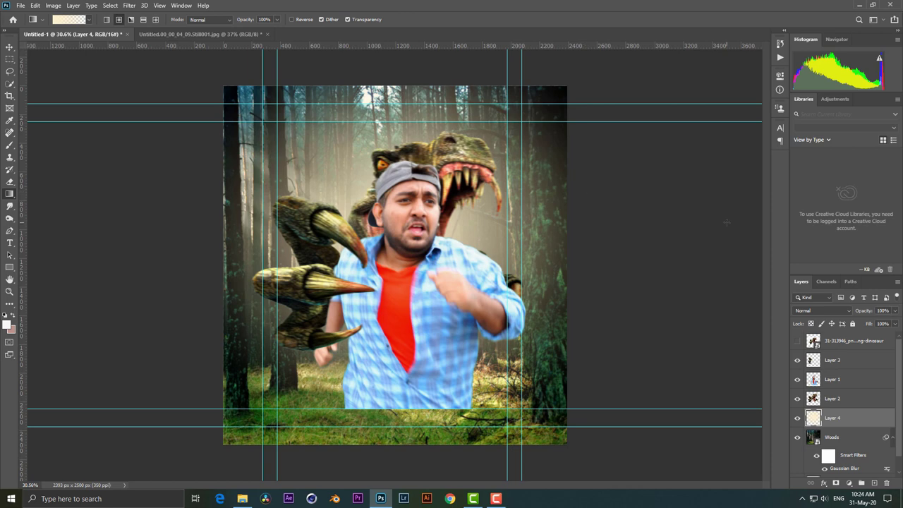
Step: Apply Shadows/Highlights to Layer 1: shadows 89%, highlights 14%, midtone +16
{"action": "left_click", "coordinate": [840, 388]}
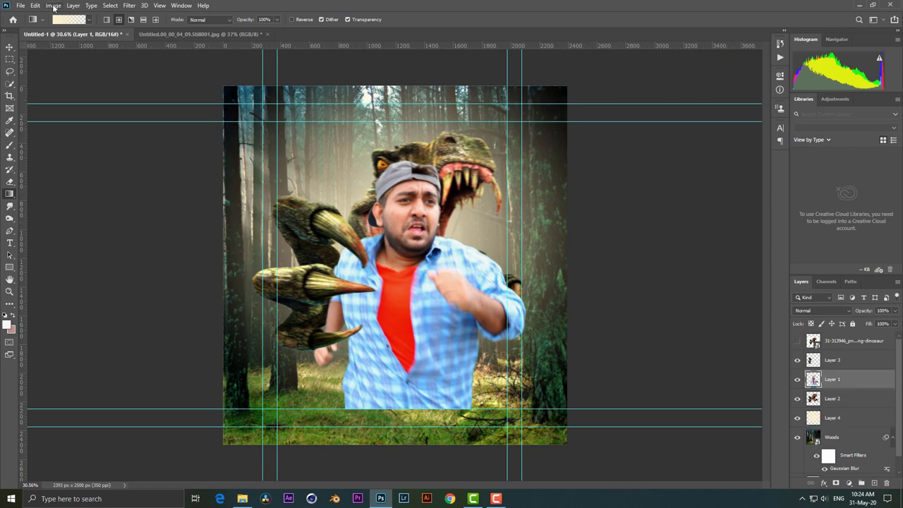
{"action": "left_click", "coordinate": [53, 5]}
{"action": "left_click", "coordinate": [176, 187]}
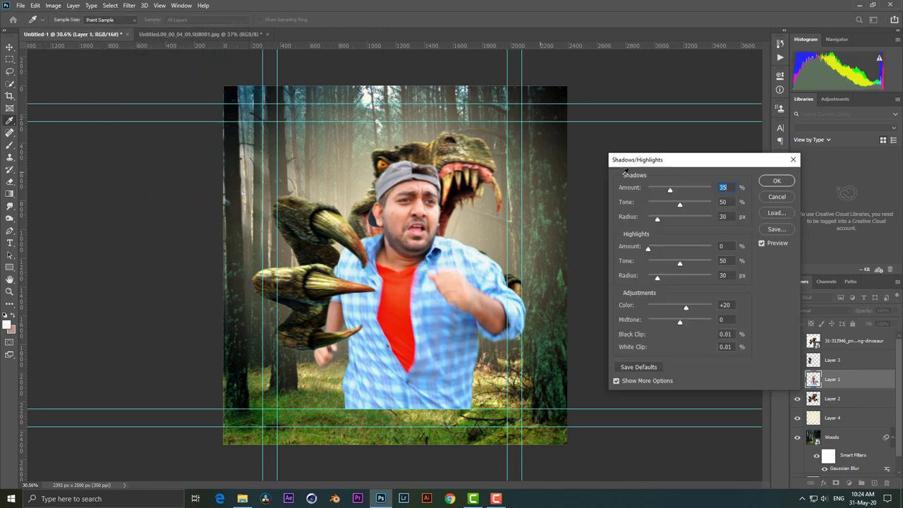
{"action": "left_click_drag", "start_coordinate": [678, 322], "coordinate": [686, 321]}
{"action": "mouse_move", "coordinate": [669, 191]}
{"action": "left_mouse_down"}
{"action": "mouse_move", "coordinate": [712, 192]}
{"action": "mouse_move", "coordinate": [666, 205]}
{"action": "left_mouse_up"}
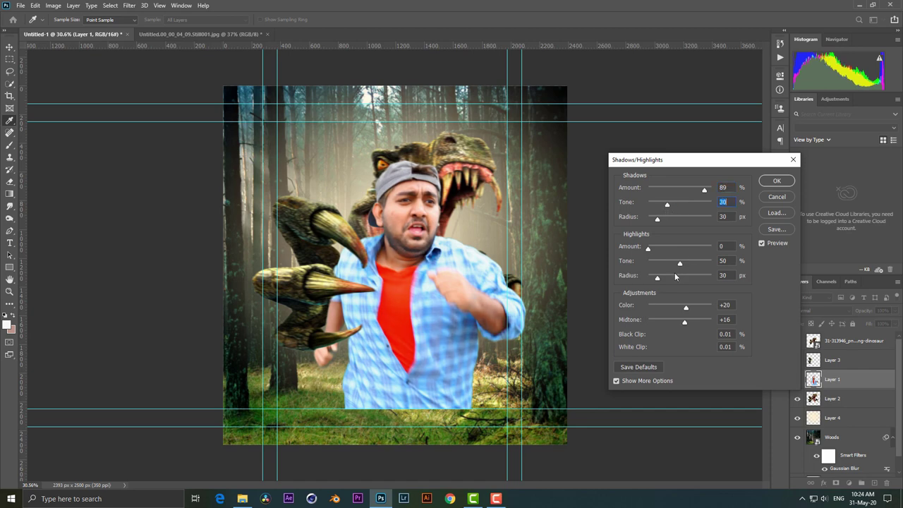
{"action": "mouse_move", "coordinate": [647, 249]}
{"action": "left_mouse_down"}
{"action": "mouse_move", "coordinate": [706, 263]}
{"action": "mouse_move", "coordinate": [679, 265]}
{"action": "mouse_move", "coordinate": [717, 283]}
{"action": "mouse_move", "coordinate": [695, 280]}
{"action": "mouse_move", "coordinate": [702, 280]}
{"action": "mouse_move", "coordinate": [671, 307]}
{"action": "mouse_move", "coordinate": [639, 307]}
{"action": "mouse_move", "coordinate": [687, 310]}
{"action": "left_mouse_up"}
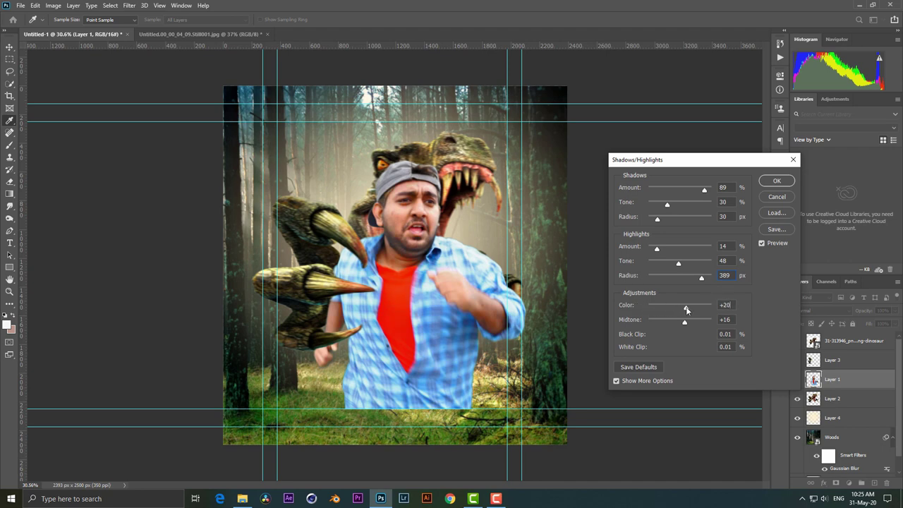
{"action": "left_click", "coordinate": [776, 181]}
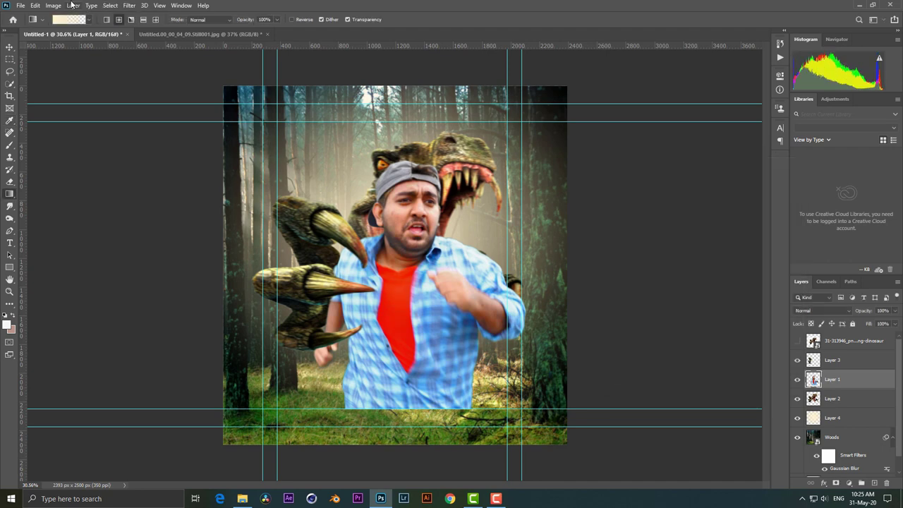
Step: Apply a Channel Mixer to the man with the Blue output channel at +94%
{"action": "left_click", "coordinate": [53, 6]}
{"action": "left_click", "coordinate": [198, 117]}
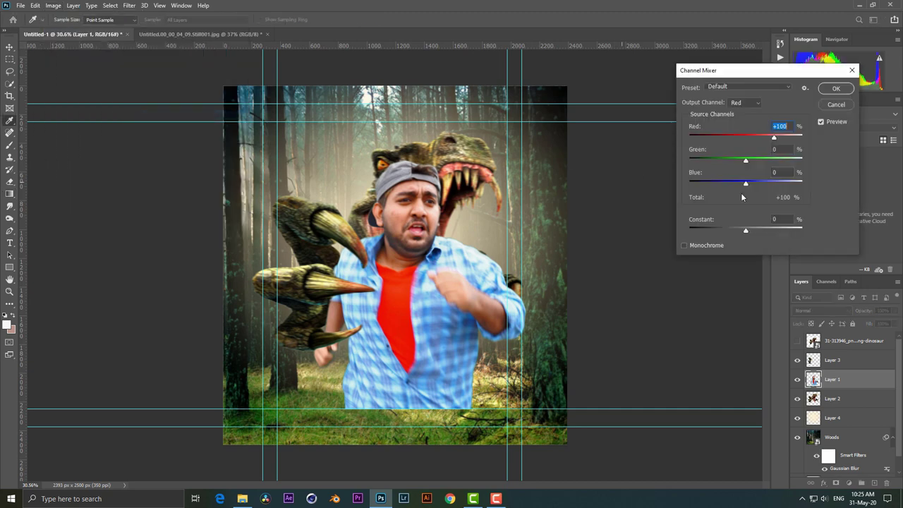
{"action": "left_click", "coordinate": [743, 103]}
{"action": "left_click", "coordinate": [737, 123]}
{"action": "left_click_drag", "start_coordinate": [774, 182], "coordinate": [772, 183]}
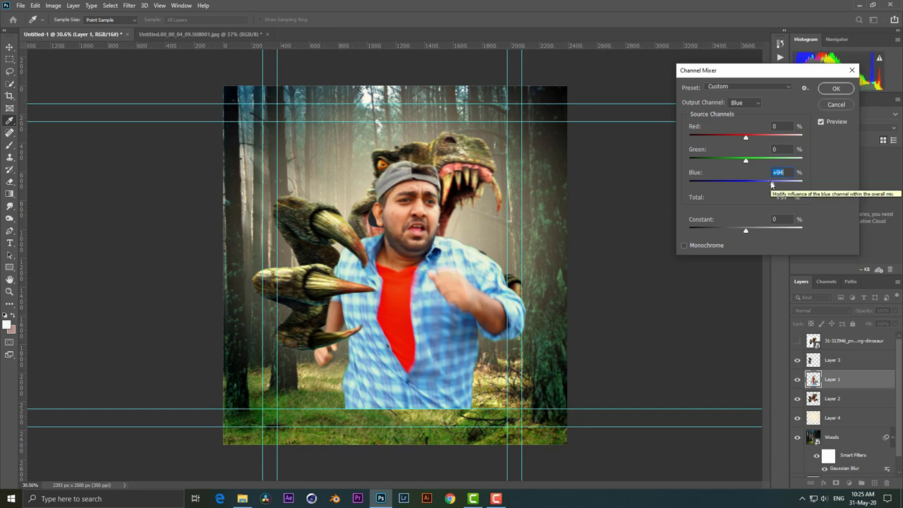
{"action": "left_click", "coordinate": [827, 91]}
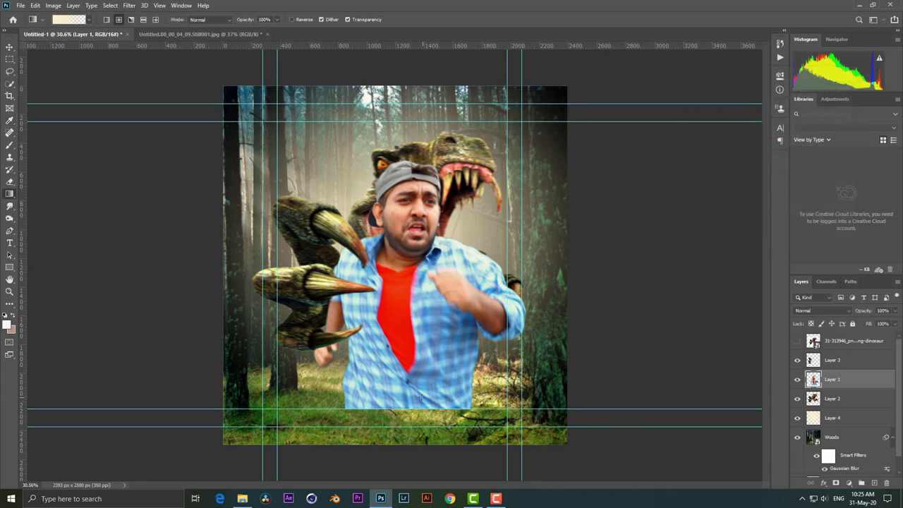
{"action": "key", "text": "super+d"}
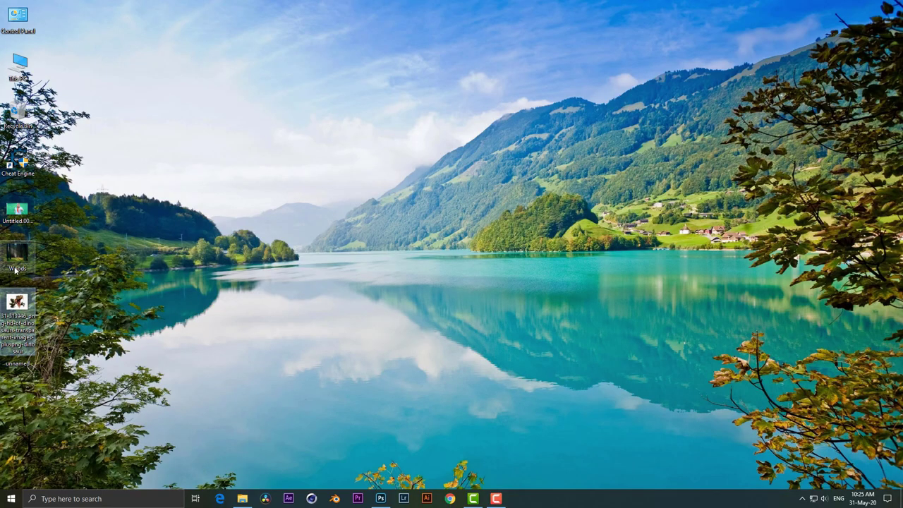
Step: Place the 'unnamed' bush image and scale it into the lower right corner
{"action": "left_click", "coordinate": [19, 353]}
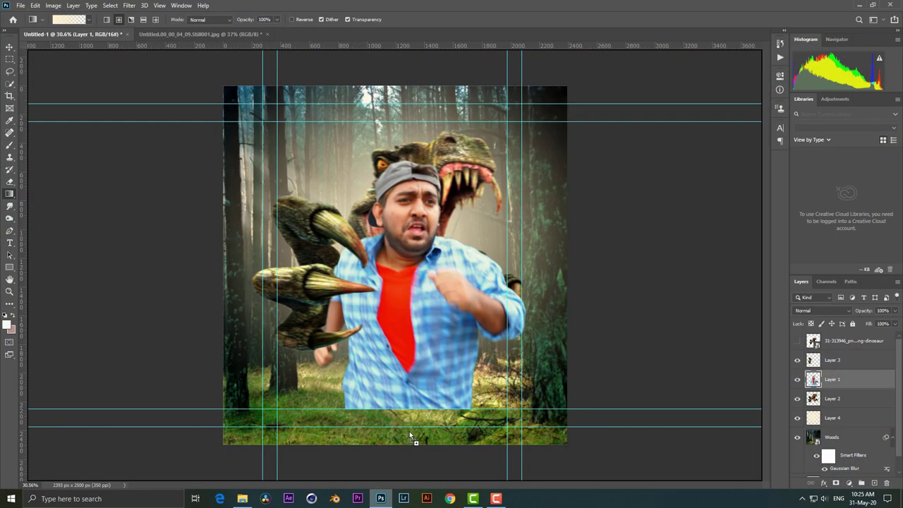
{"action": "mouse_move", "coordinate": [19, 356]}
{"action": "left_mouse_down"}
{"action": "mouse_move", "coordinate": [427, 376]}
{"action": "mouse_move", "coordinate": [542, 341]}
{"action": "mouse_move", "coordinate": [596, 397]}
{"action": "left_mouse_up"}
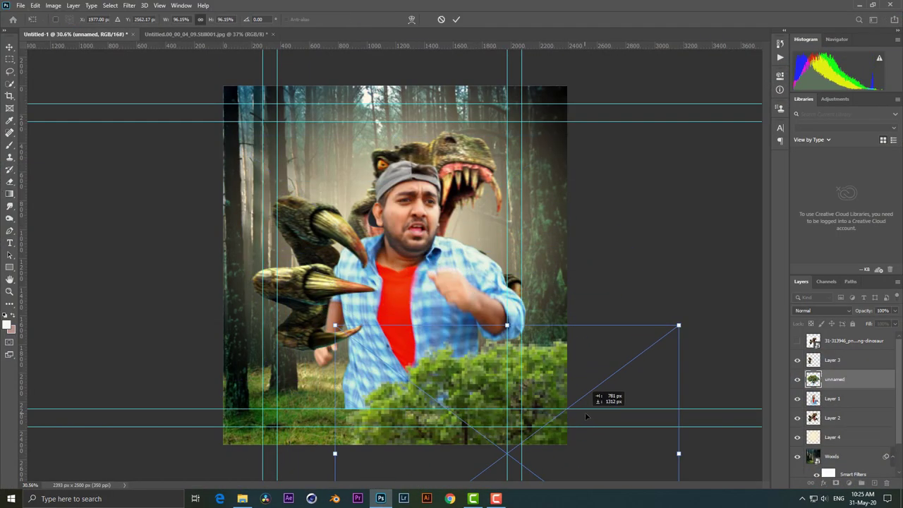
{"action": "key", "text": "Return"}
{"action": "key", "text": "ctrl+t"}
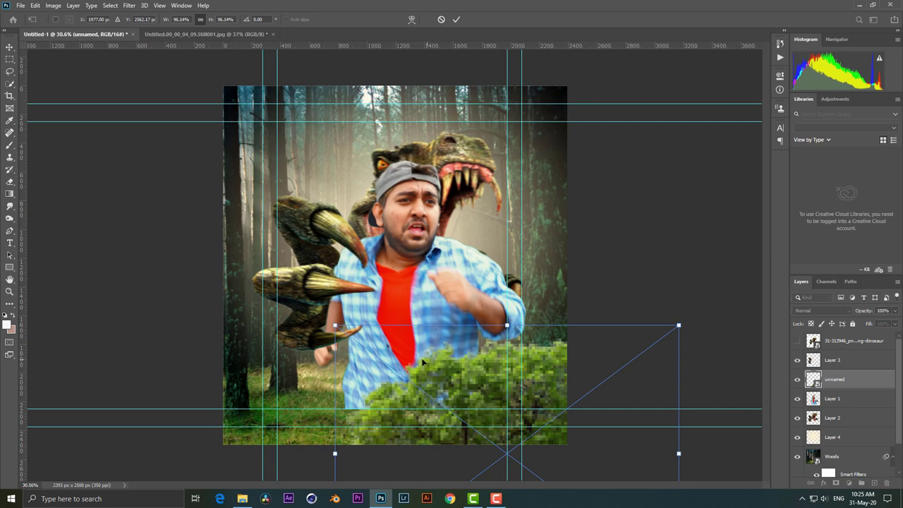
{"action": "key", "text": "ctrl+minus"}
{"action": "key", "text": "ctrl+minus"}
{"action": "key", "text": "ctrl+minus"}
{"action": "left_click_drag", "start_coordinate": [494, 309], "coordinate": [656, 240]}
{"action": "left_click_drag", "start_coordinate": [490, 285], "coordinate": [515, 333]}
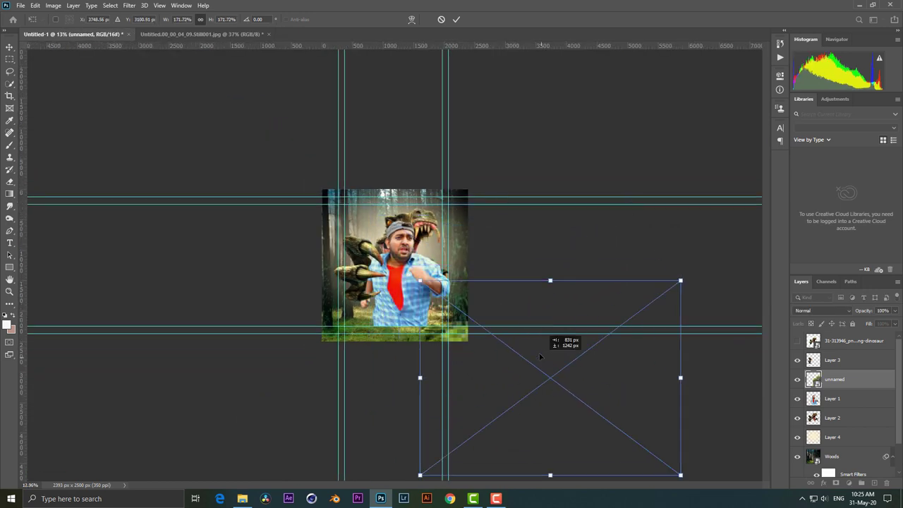
{"action": "key", "text": "Return"}
{"action": "key", "text": "g"}
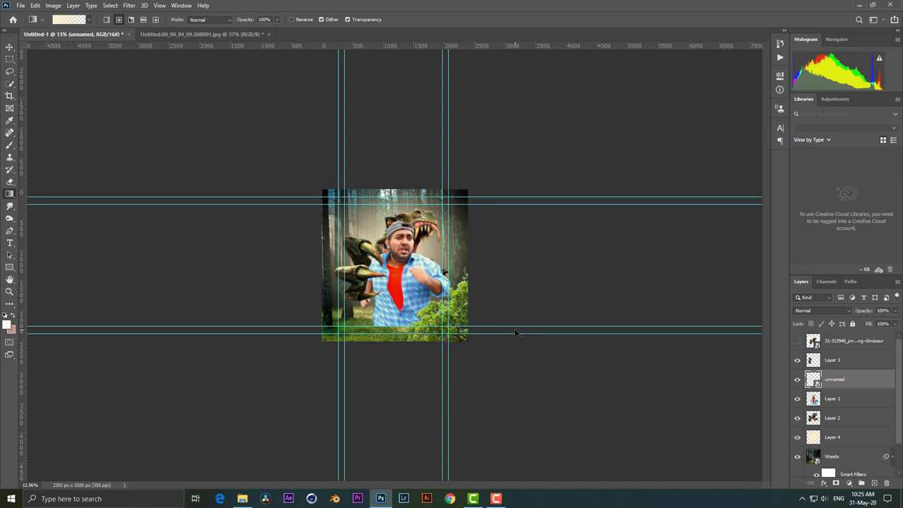
{"action": "key", "text": "ctrl+t"}
{"action": "key", "text": "Return"}
Step: Duplicate the bushes into the lower left corner and merge both bush layers
{"action": "left_click", "coordinate": [10, 48]}
{"action": "mouse_move", "coordinate": [462, 312]}
{"action": "left_mouse_down"}
{"action": "mouse_move", "coordinate": [177, 299]}
{"action": "mouse_move", "coordinate": [242, 303]}
{"action": "left_mouse_up"}
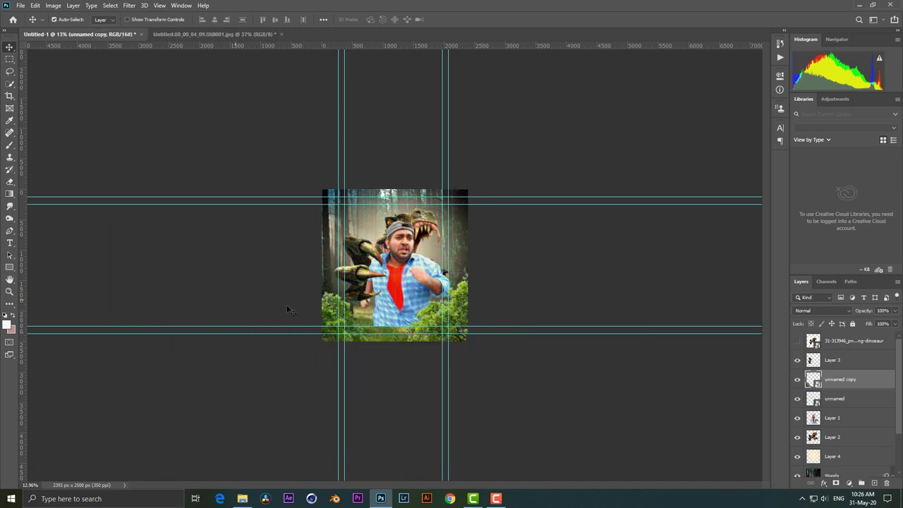
{"action": "key", "text": "ctrl+plus"}
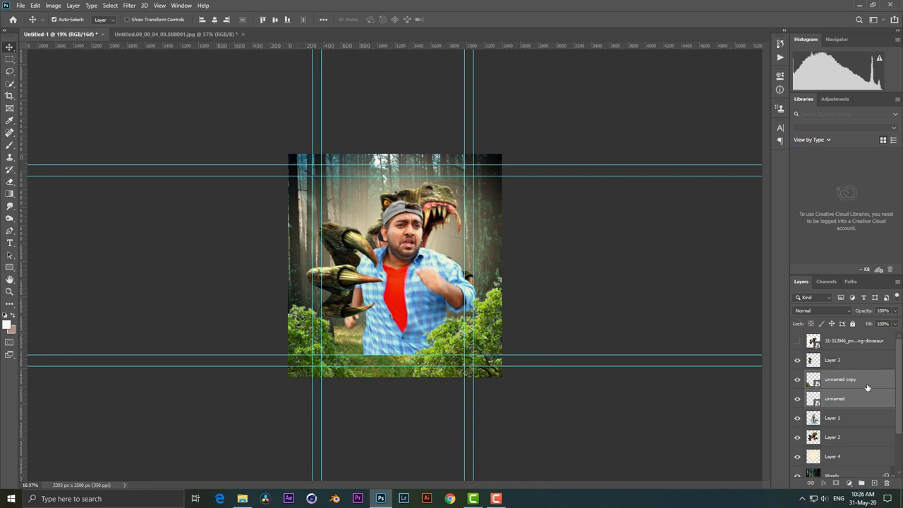
{"action": "right_click", "coordinate": [866, 381]}
{"action": "left_click", "coordinate": [762, 371]}
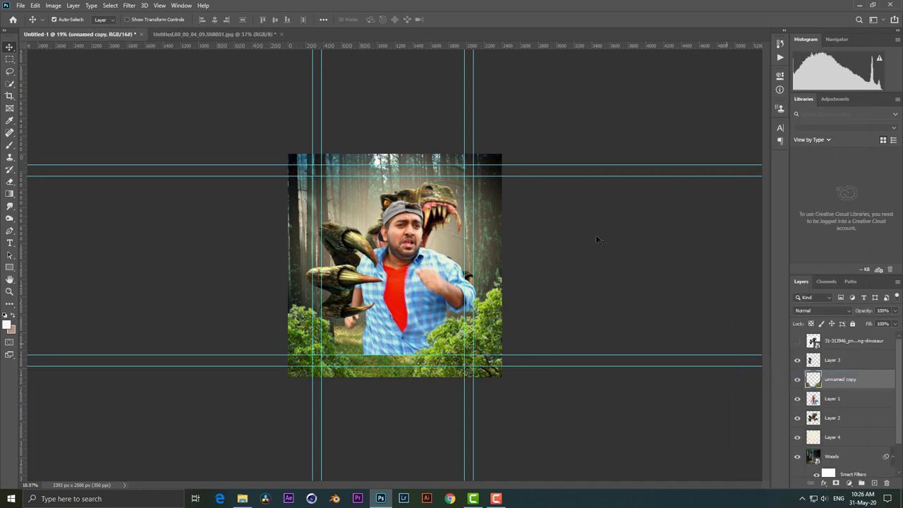
Step: Darken the bushes with Hue/Saturation: Hue -38, Lightness -54
{"action": "key", "text": "c"}
{"action": "left_click", "coordinate": [53, 5]}
{"action": "mouse_move", "coordinate": [68, 30]}
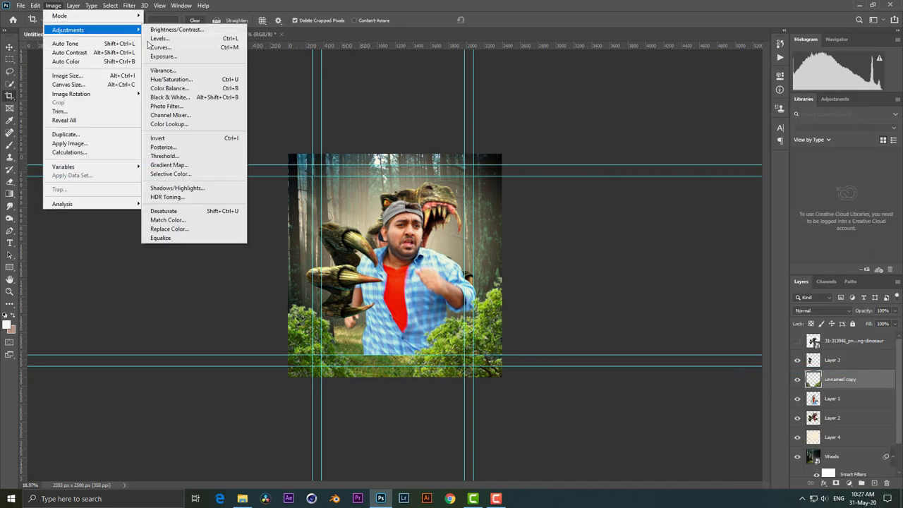
{"action": "left_click", "coordinate": [190, 81]}
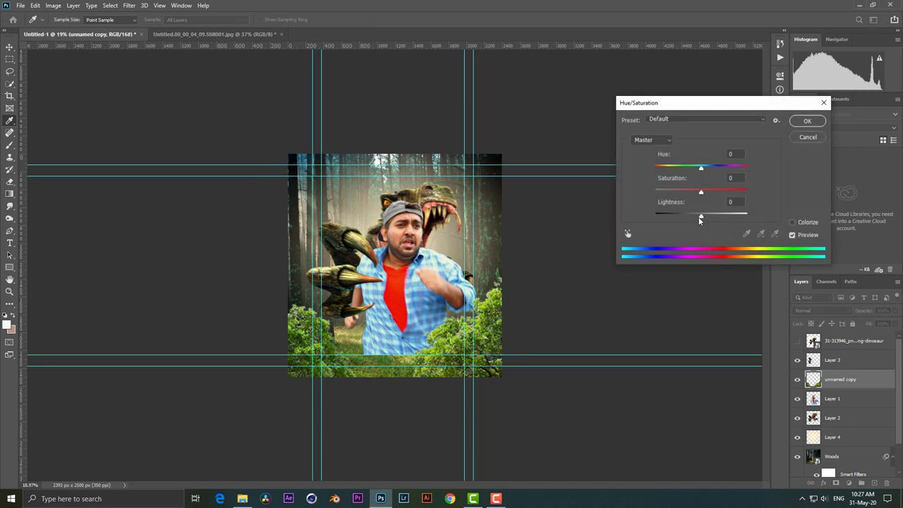
{"action": "left_click_drag", "start_coordinate": [699, 219], "coordinate": [676, 215]}
{"action": "left_click_drag", "start_coordinate": [701, 168], "coordinate": [689, 172]}
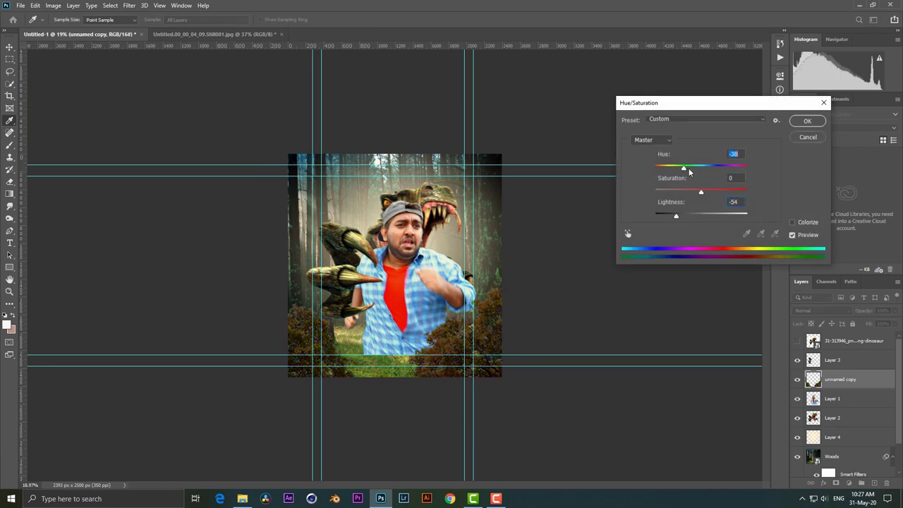
{"action": "left_click", "coordinate": [804, 125]}
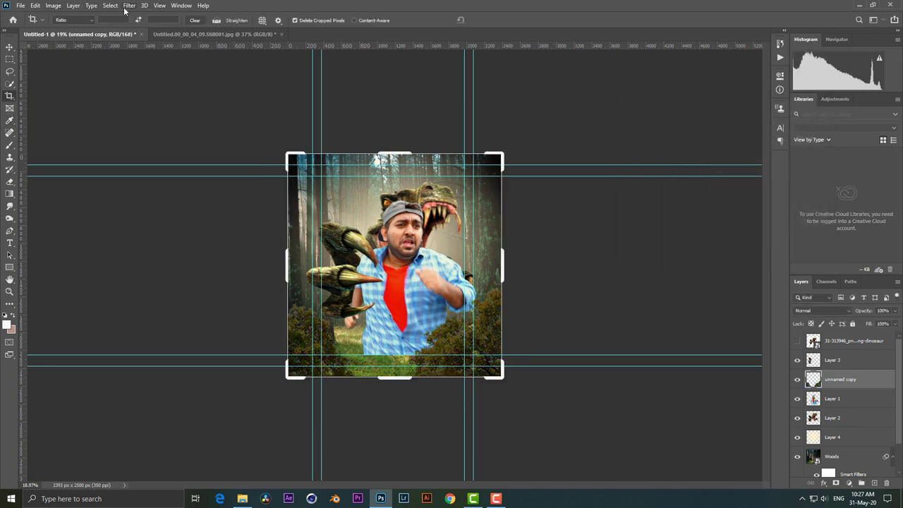
Step: Blur the bushes with a 58.2 px Gaussian Blur
{"action": "left_click", "coordinate": [131, 6]}
{"action": "mouse_move", "coordinate": [135, 111]}
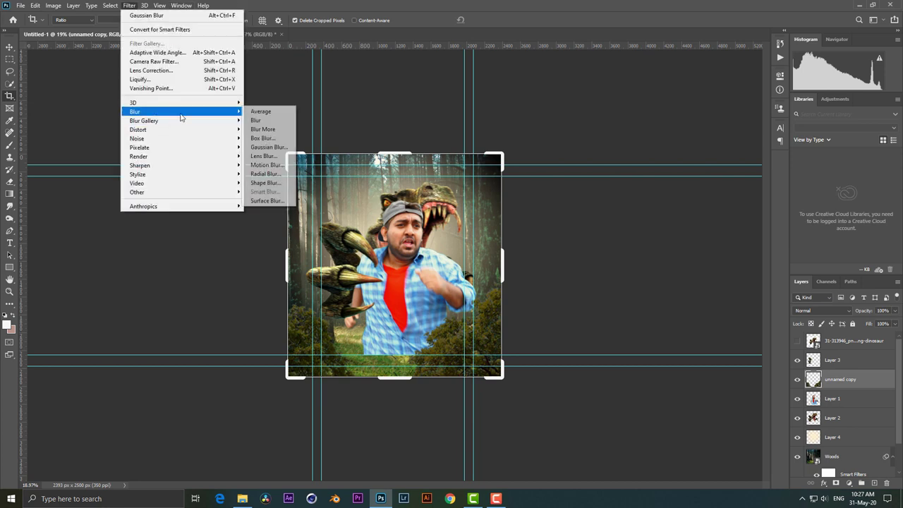
{"action": "left_click", "coordinate": [265, 146]}
{"action": "left_click_drag", "start_coordinate": [606, 309], "coordinate": [618, 309]}
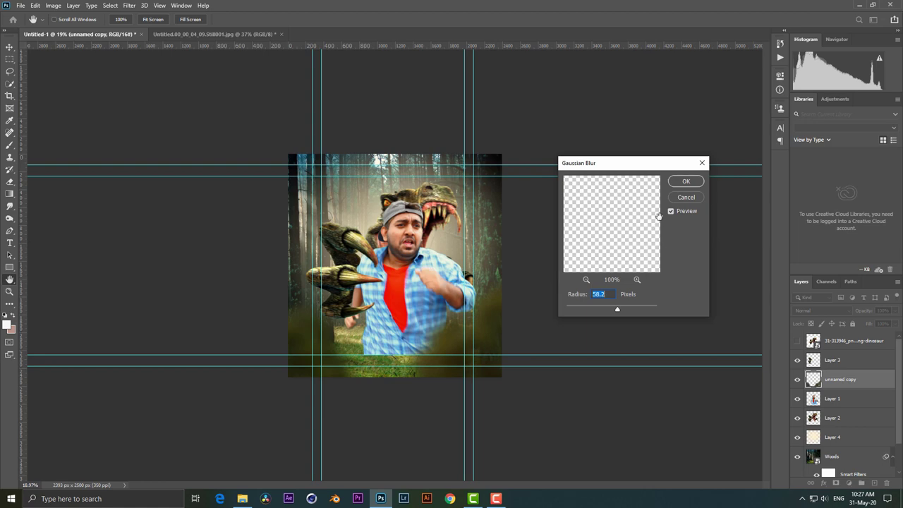
{"action": "left_click", "coordinate": [686, 181]}
{"action": "left_click", "coordinate": [838, 438]}
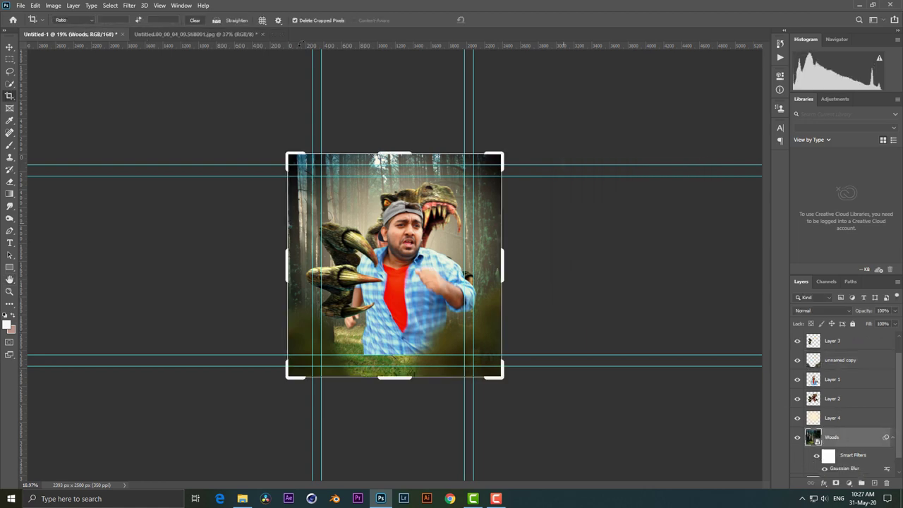
Step: Apply a Camera Raw filter to the Woods layer: Greens hue −100, Yellows hue −63
{"action": "left_click", "coordinate": [129, 5]}
{"action": "left_click", "coordinate": [154, 72]}
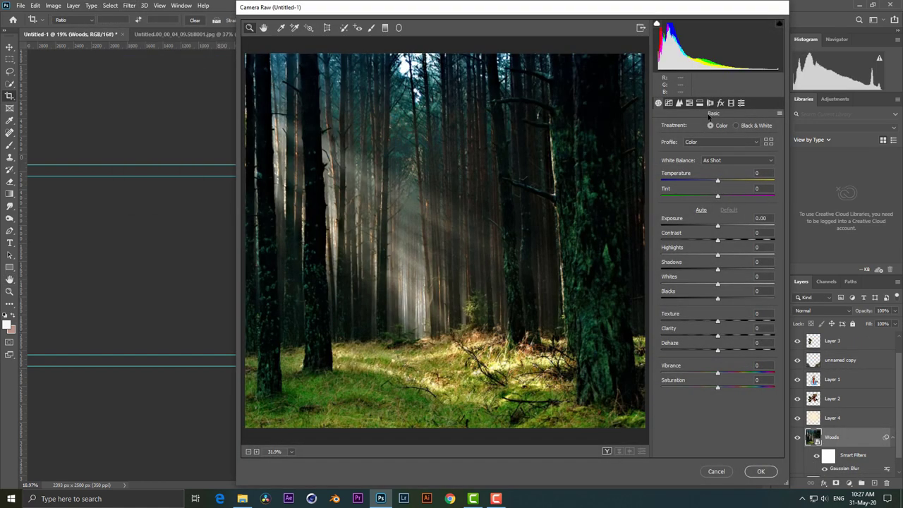
{"action": "left_click", "coordinate": [700, 102]}
{"action": "left_click", "coordinate": [689, 102]}
{"action": "left_click", "coordinate": [664, 128]}
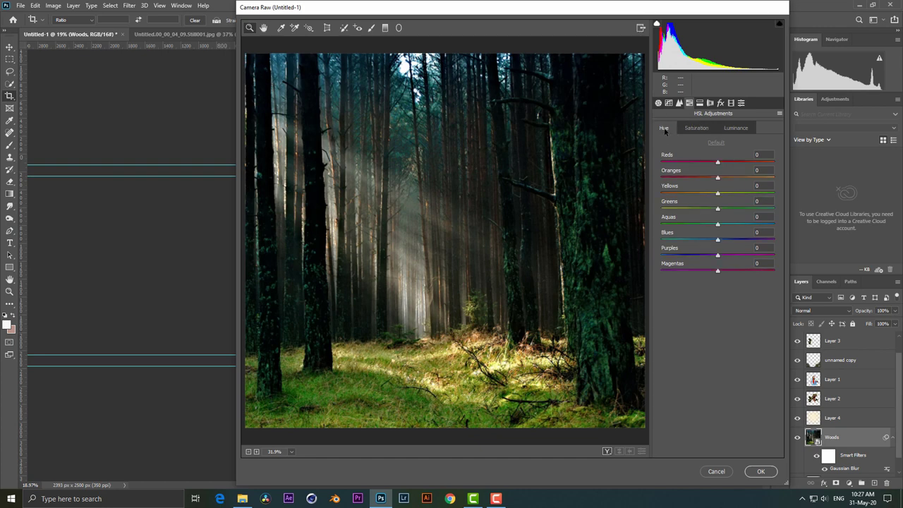
{"action": "left_click_drag", "start_coordinate": [718, 208], "coordinate": [661, 209]}
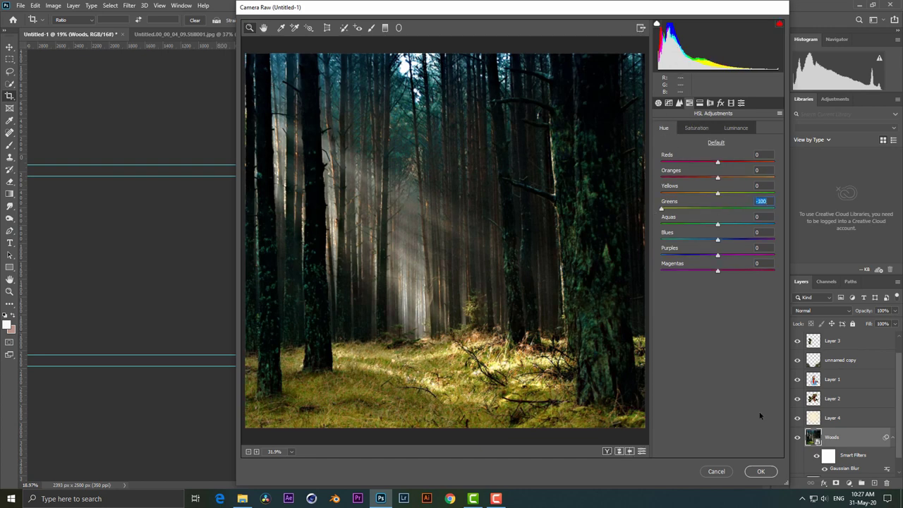
{"action": "left_click_drag", "start_coordinate": [715, 196], "coordinate": [653, 197]}
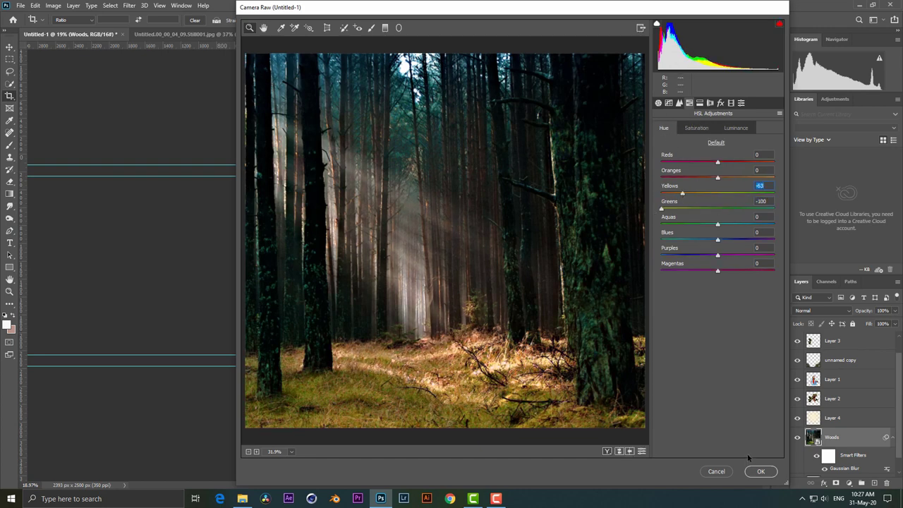
{"action": "left_click", "coordinate": [760, 471]}
{"action": "left_click", "coordinate": [832, 379]}
Step: Quick-select the man's head, raised arm and hand, and left hand and forearm on Layer 1
{"action": "key", "text": "w"}
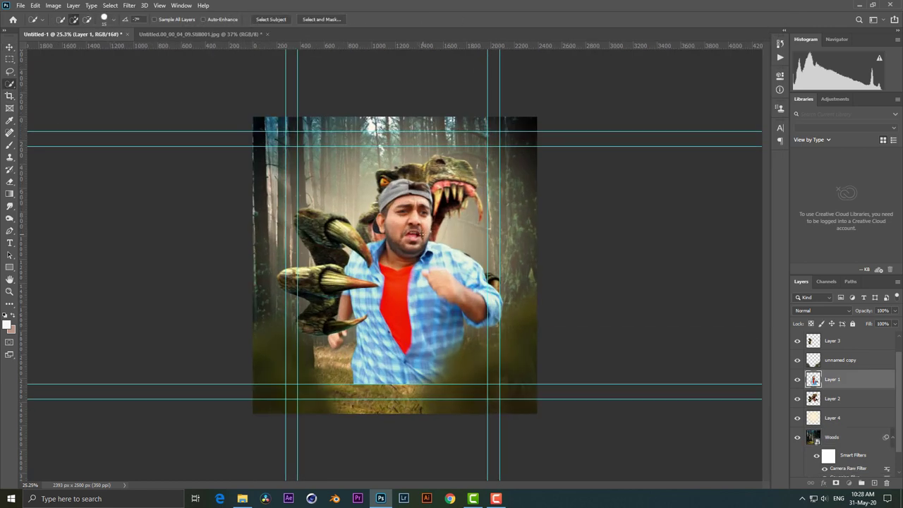
{"action": "scroll", "coordinate": [421, 233], "scroll_direction": "up", "scroll_amount": 2}
{"action": "left_click_drag", "start_coordinate": [422, 233], "coordinate": [422, 201]}
{"action": "left_click_drag", "start_coordinate": [474, 304], "coordinate": [493, 318]}
{"action": "left_click_drag", "start_coordinate": [456, 285], "coordinate": [494, 282]}
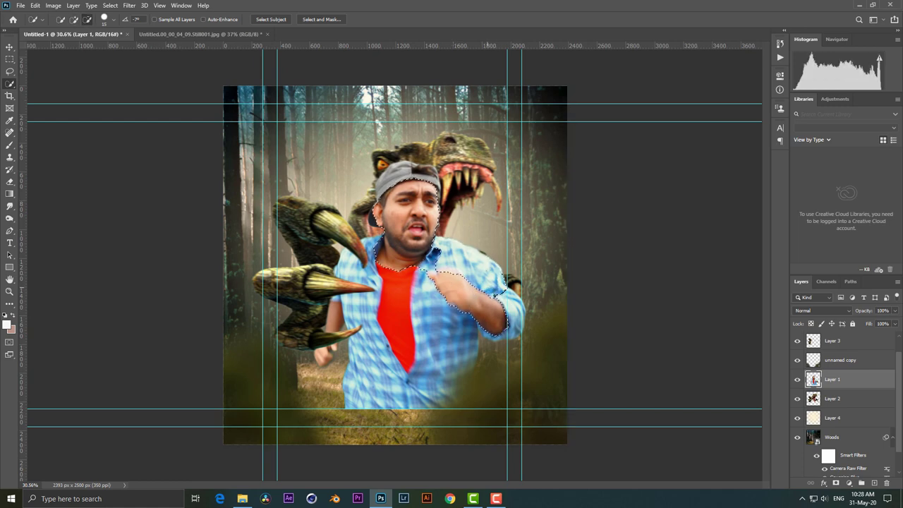
{"action": "key", "text": "alt"}
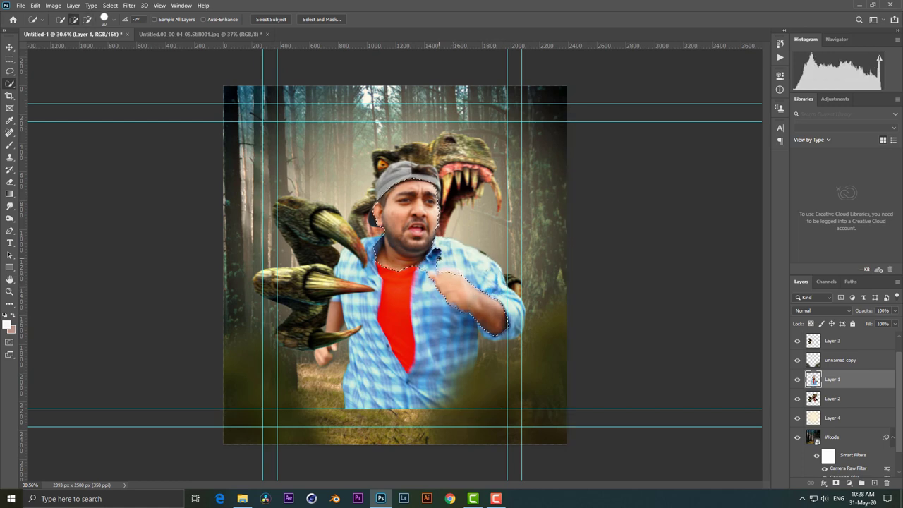
{"action": "key", "text": "alt"}
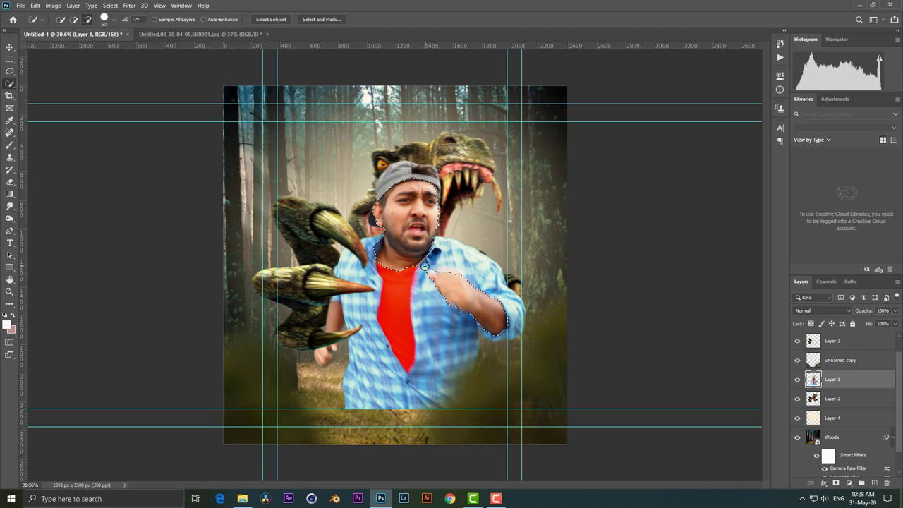
{"action": "left_click_drag", "start_coordinate": [333, 309], "coordinate": [345, 346]}
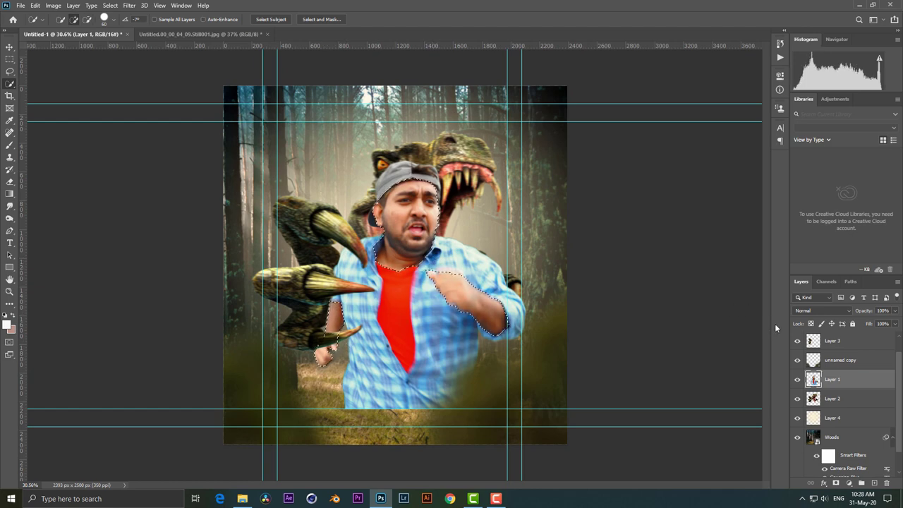
Step: Feather the selection edges by 2.7 px in Select and Mask
{"action": "left_click", "coordinate": [10, 71]}
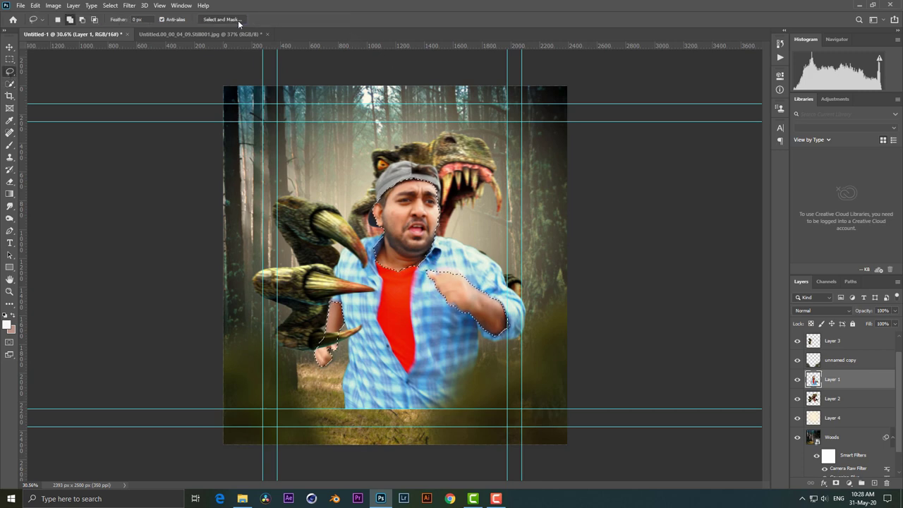
{"action": "left_click", "coordinate": [222, 19]}
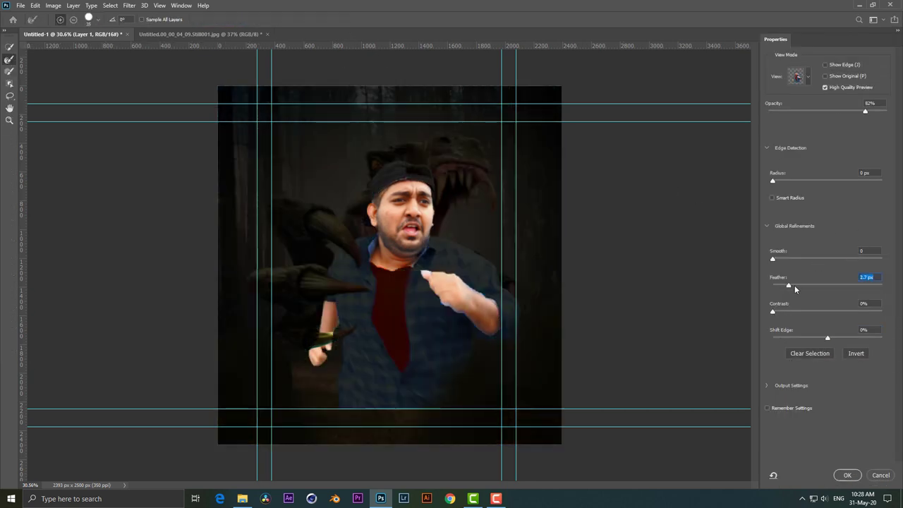
{"action": "left_click", "coordinate": [848, 475]}
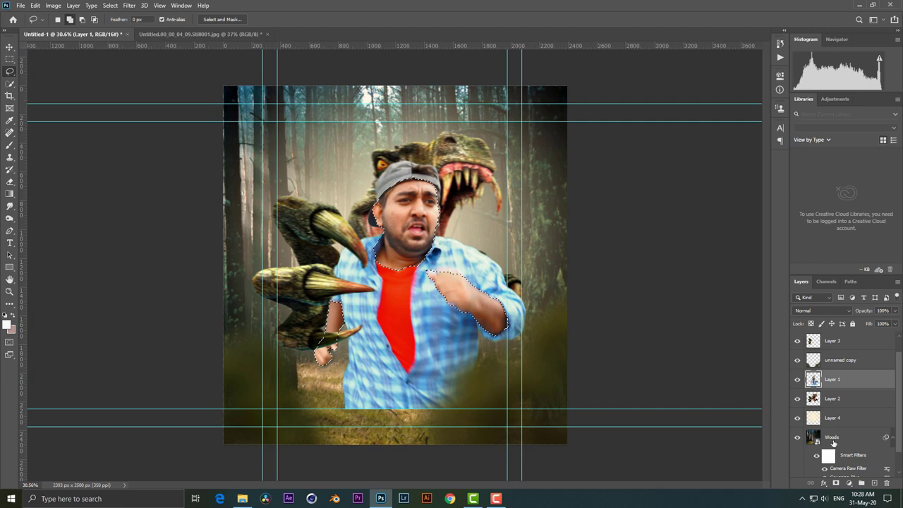
{"action": "left_click", "coordinate": [10, 46]}
Step: Copy the selection to Layer 5 and set it to Screen blend mode
{"action": "key", "text": "ctrl+j"}
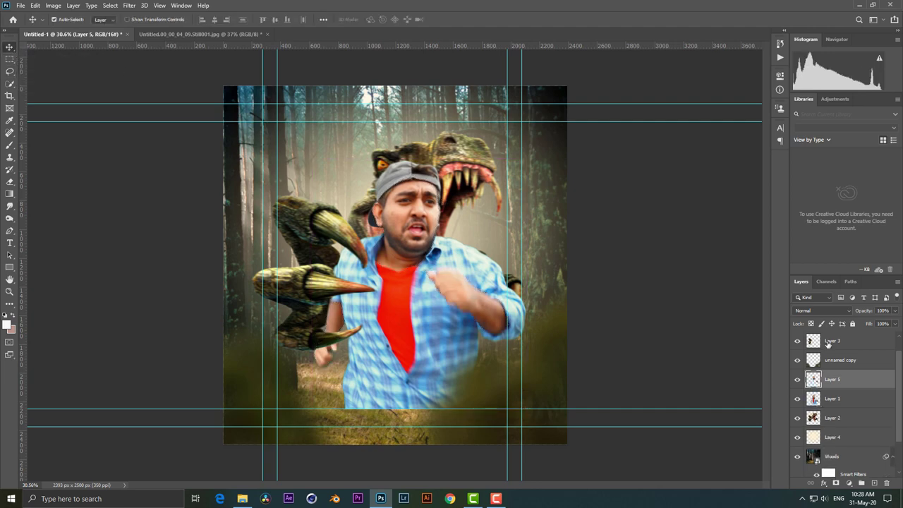
{"action": "left_click", "coordinate": [835, 310]}
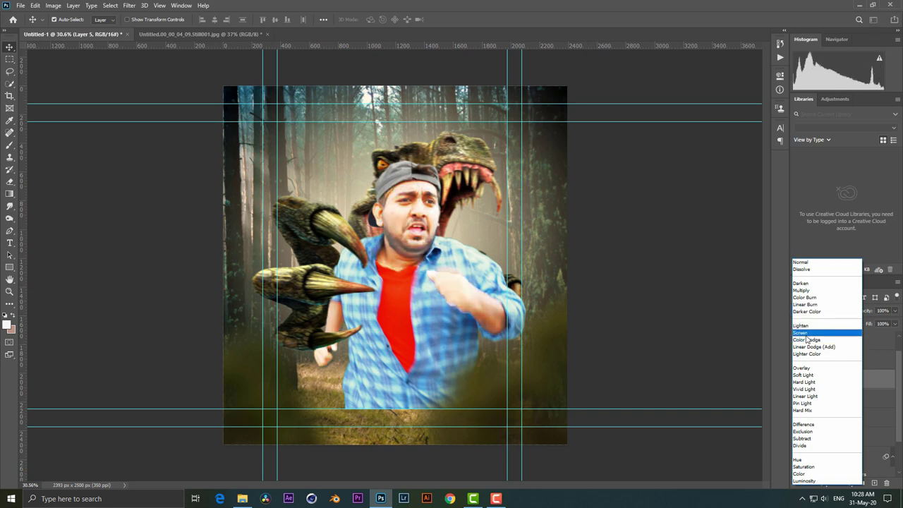
{"action": "left_click", "coordinate": [857, 325]}
{"action": "left_click", "coordinate": [894, 310]}
{"action": "left_click_drag", "start_coordinate": [893, 321], "coordinate": [862, 323]}
{"action": "left_click", "coordinate": [894, 323]}
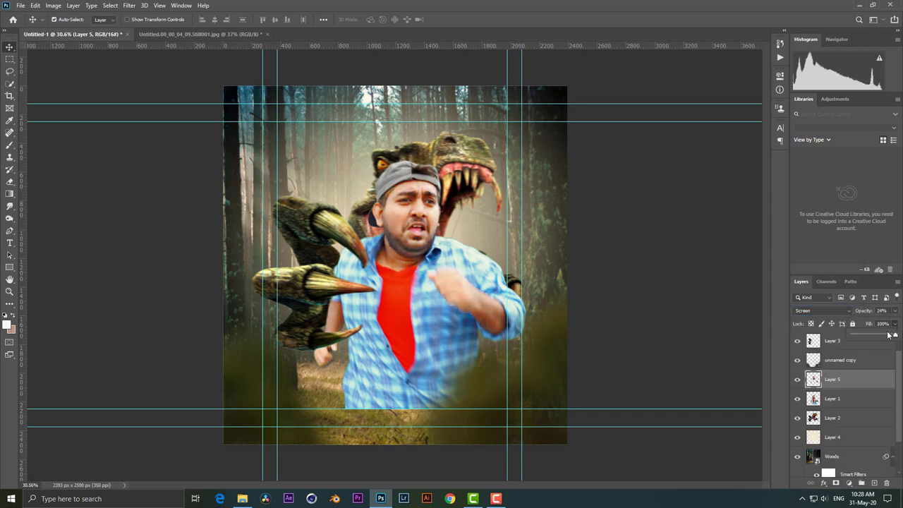
{"action": "key", "text": "ctrl+minus"}
{"action": "key", "text": "ctrl+minus"}
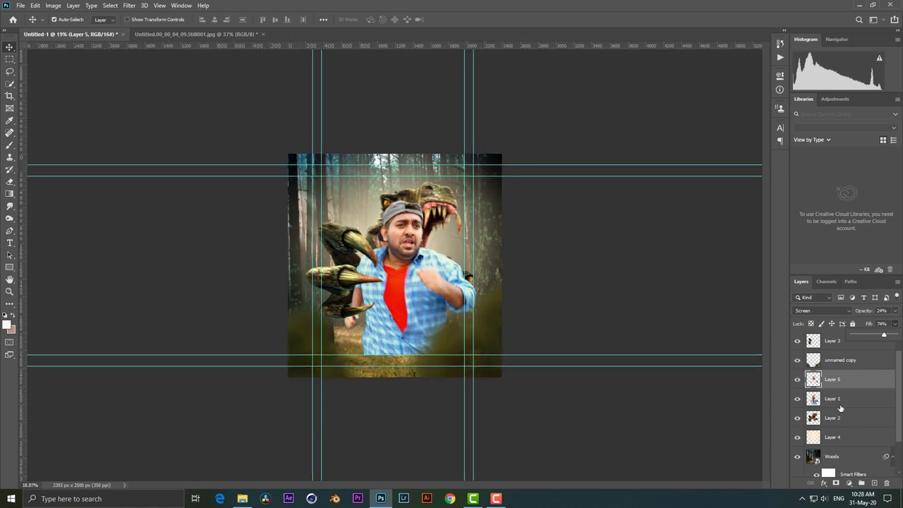
Step: Darken Layer 1 with a Curves adjustment
{"action": "left_click", "coordinate": [840, 399]}
{"action": "left_click", "coordinate": [54, 5]}
{"action": "mouse_move", "coordinate": [69, 29]}
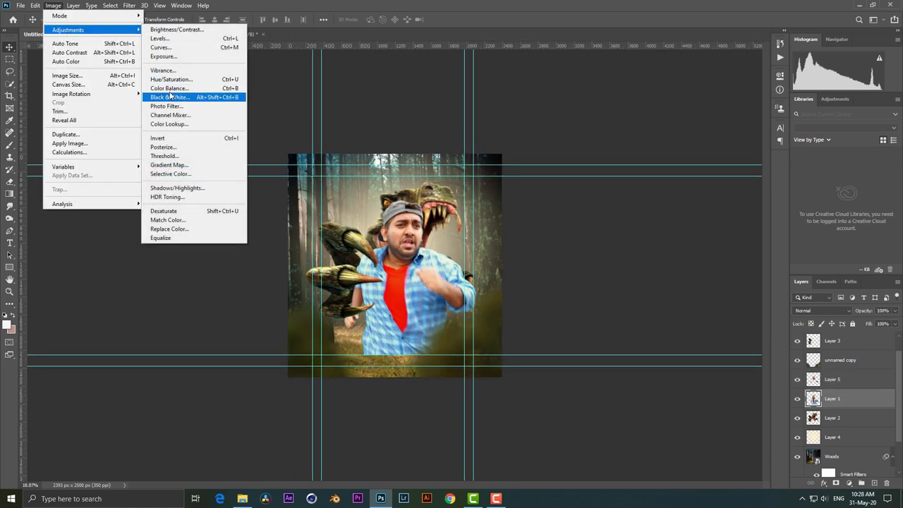
{"action": "left_click", "coordinate": [161, 47]}
{"action": "left_click_drag", "start_coordinate": [652, 304], "coordinate": [649, 322]}
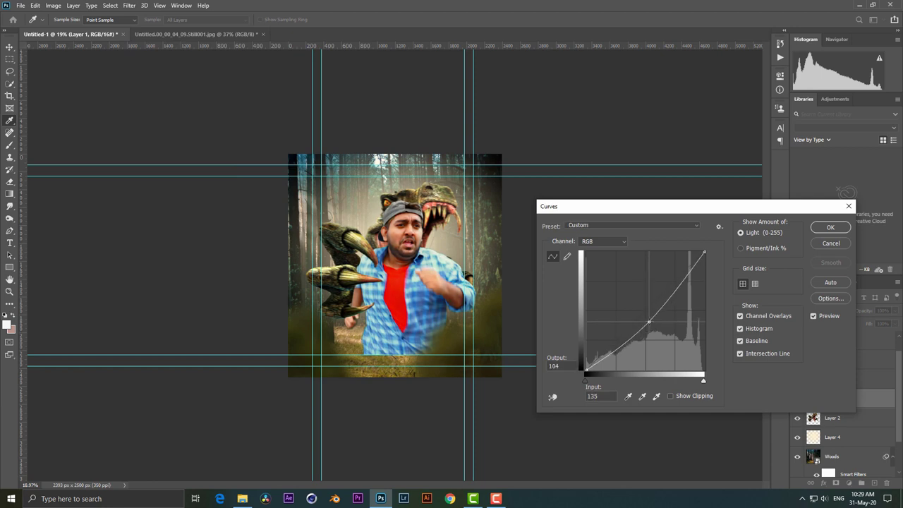
{"action": "left_click", "coordinate": [830, 227]}
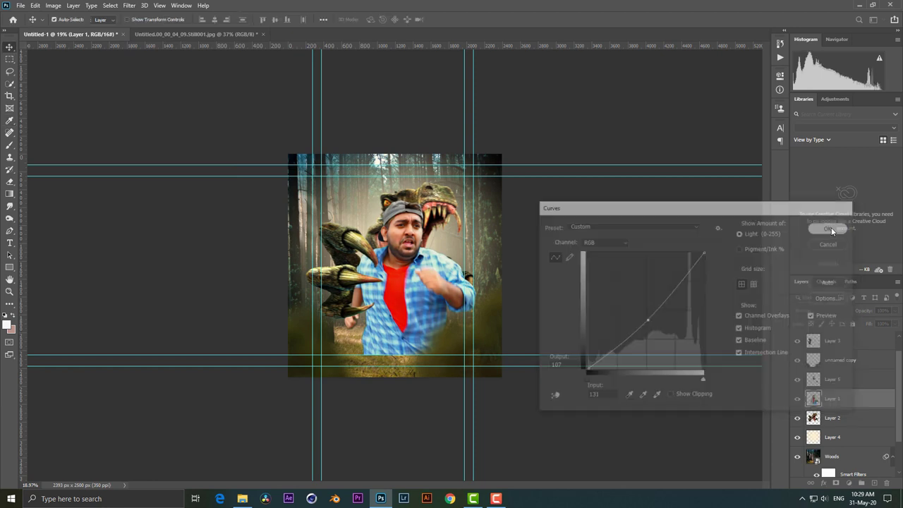
Step: Set Layer 5 opacity to 50% and add a new empty layer above Layer 3
{"action": "left_click", "coordinate": [843, 379]}
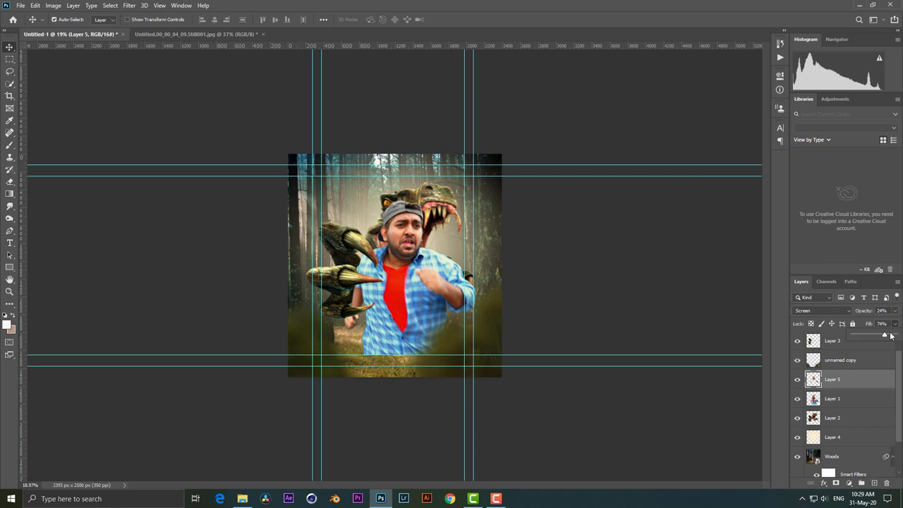
{"action": "left_click_drag", "start_coordinate": [894, 310], "coordinate": [876, 325]}
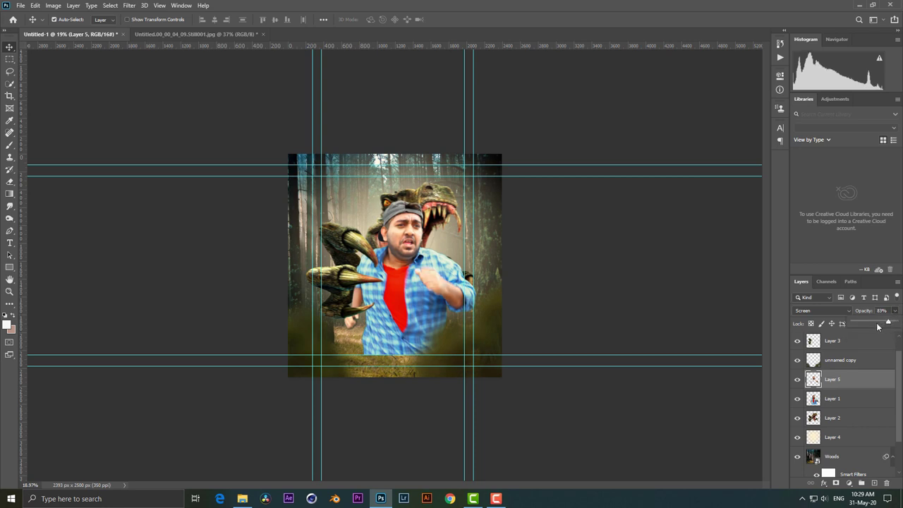
{"action": "left_click", "coordinate": [849, 380]}
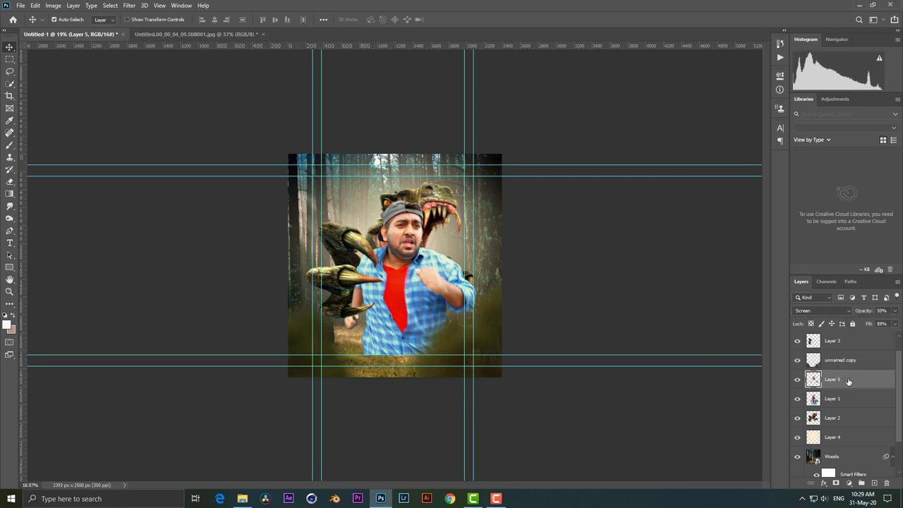
{"action": "scroll", "coordinate": [853, 367], "scroll_direction": "up", "scroll_amount": 1}
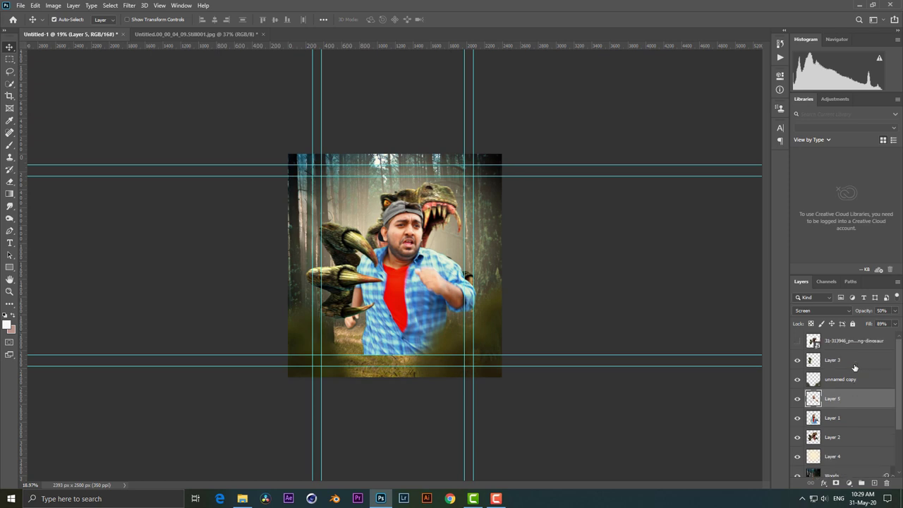
{"action": "left_click", "coordinate": [855, 365]}
{"action": "left_click", "coordinate": [873, 483]}
{"action": "left_click", "coordinate": [9, 193]}
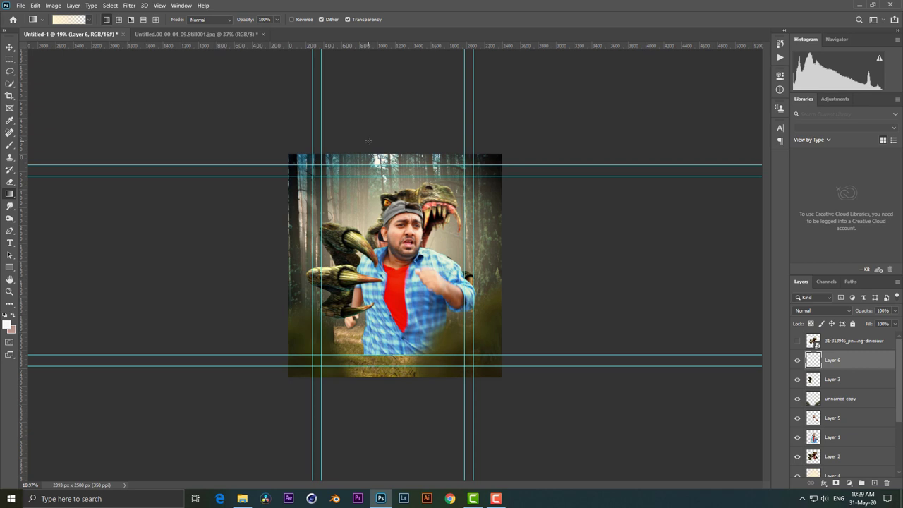
Step: Try beige gradients over the poster and undo them
{"action": "left_click_drag", "start_coordinate": [294, 211], "coordinate": [304, 214]}
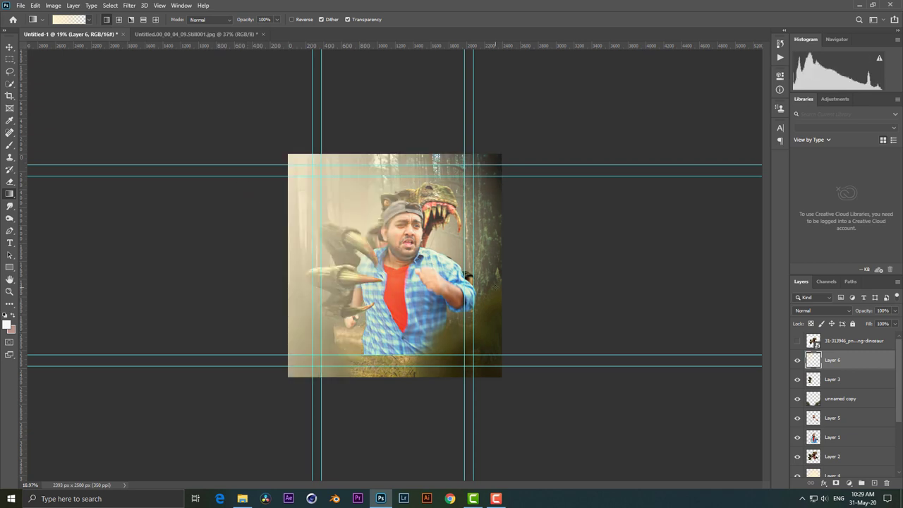
{"action": "key", "text": "ctrl+z"}
{"action": "left_click_drag", "start_coordinate": [373, 384], "coordinate": [399, 297]}
{"action": "key", "text": "ctrl+z"}
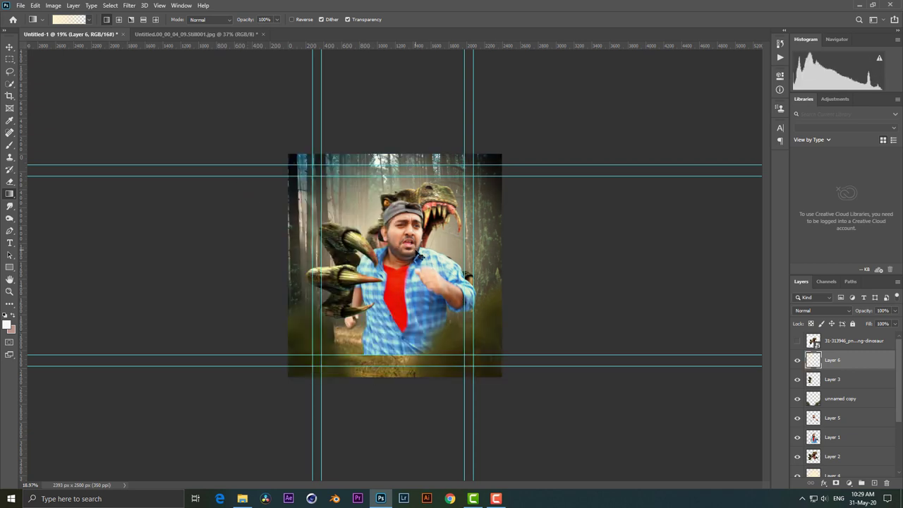
Step: Set both gradient end stops to dark greens in the Gradient Editor
{"action": "left_click", "coordinate": [63, 19]}
{"action": "double_click", "coordinate": [687, 337]}
{"action": "left_click_drag", "start_coordinate": [680, 339], "coordinate": [680, 329]}
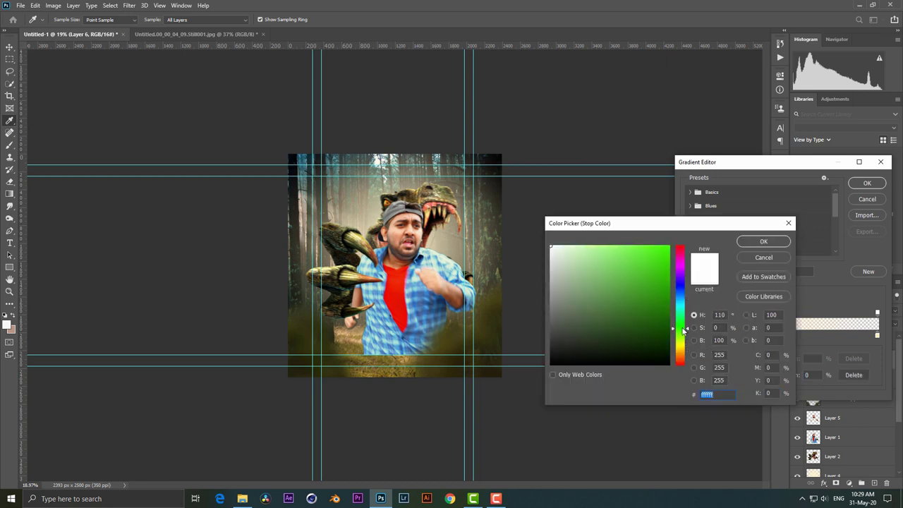
{"action": "left_click", "coordinate": [662, 328]}
{"action": "left_click", "coordinate": [763, 241]}
{"action": "double_click", "coordinate": [878, 336]}
{"action": "left_click_drag", "start_coordinate": [682, 352], "coordinate": [682, 326]}
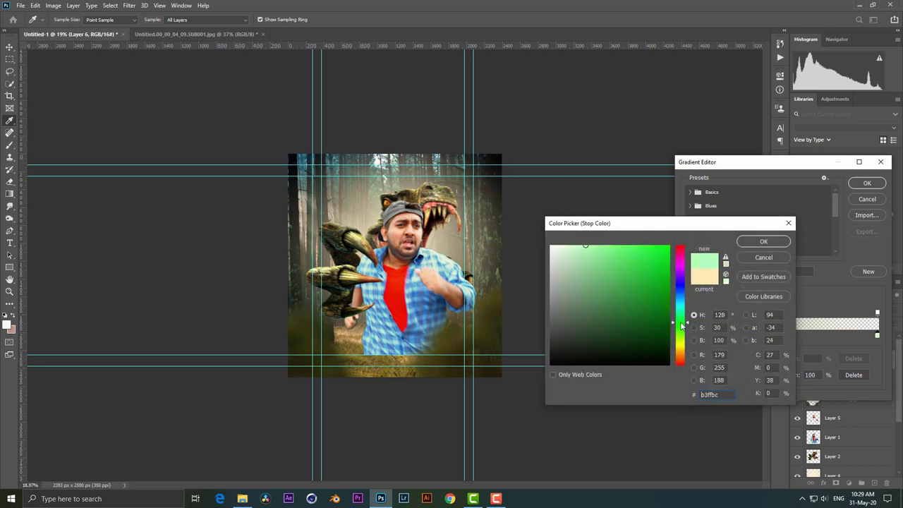
{"action": "left_click", "coordinate": [644, 313]}
{"action": "left_click", "coordinate": [763, 242]}
{"action": "left_click", "coordinate": [867, 183]}
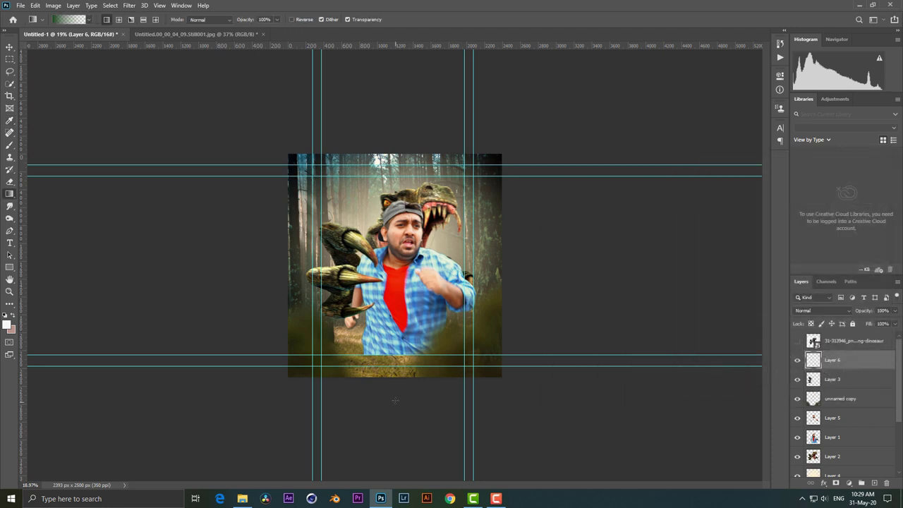
Step: Try several green gradients fading upward from the bottom, undoing each
{"action": "left_click_drag", "start_coordinate": [395, 400], "coordinate": [395, 279]}
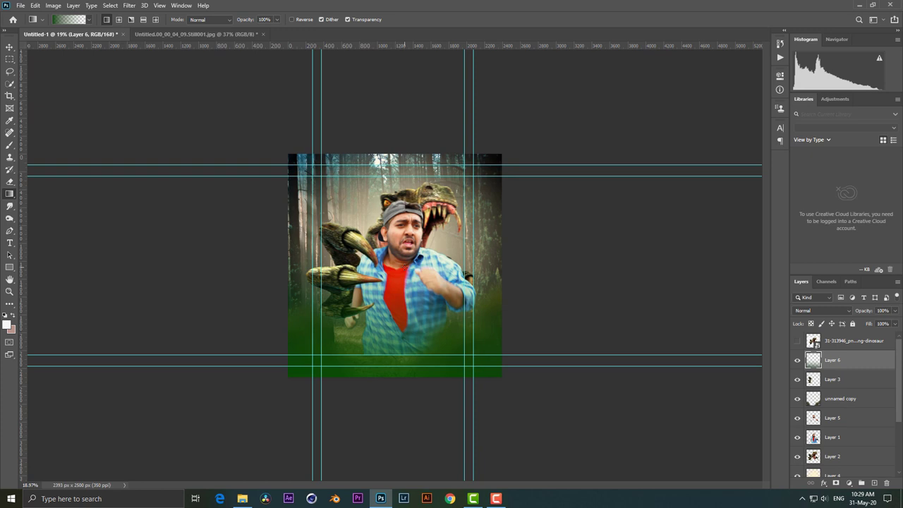
{"action": "key", "text": "ctrl+z"}
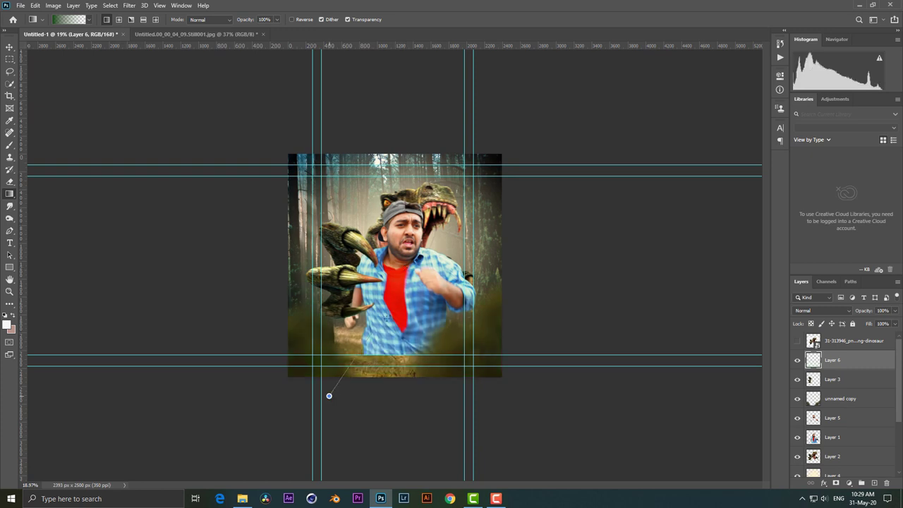
{"action": "left_click_drag", "start_coordinate": [345, 376], "coordinate": [430, 270]}
{"action": "key", "text": "ctrl+z"}
{"action": "left_click_drag", "start_coordinate": [375, 409], "coordinate": [425, 267]}
{"action": "key", "text": "ctrl+z"}
Step: Set the left stop to a sampled dark olive and draw the gradient upward from the bottom
{"action": "left_click", "coordinate": [67, 20]}
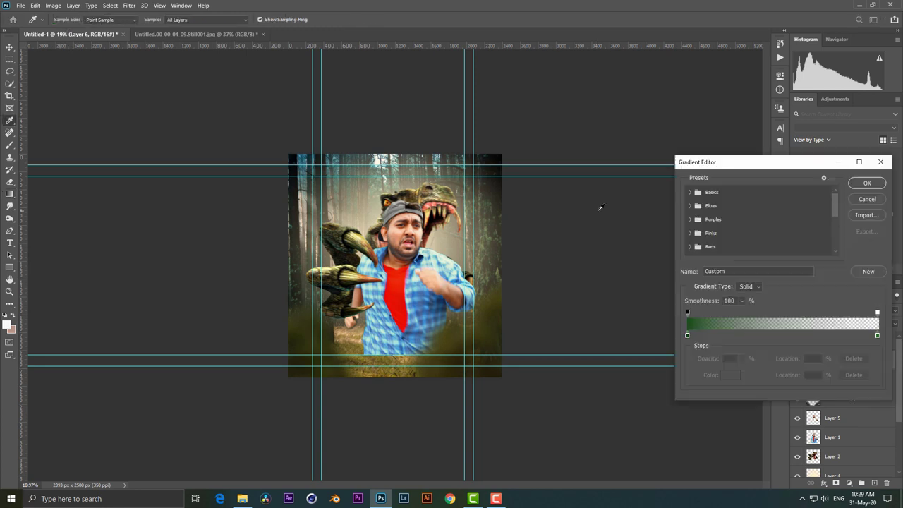
{"action": "left_click", "coordinate": [687, 335]}
{"action": "left_click", "coordinate": [727, 376]}
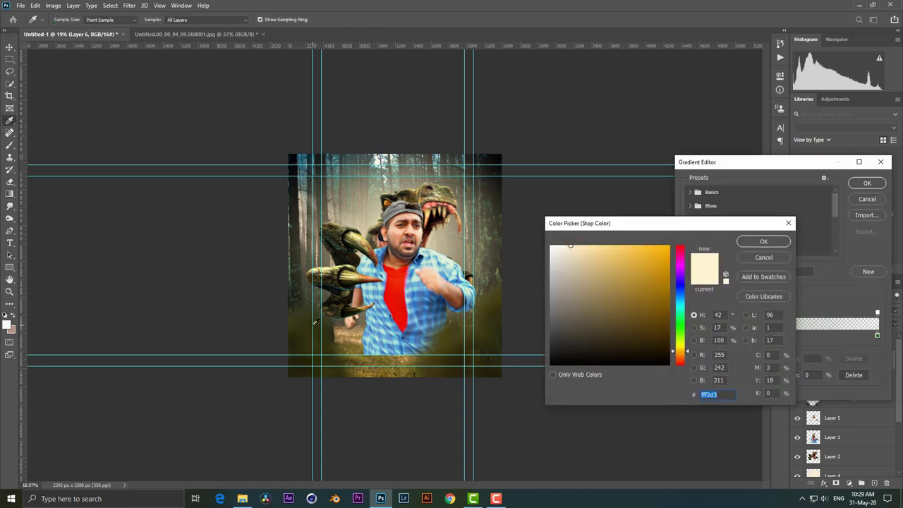
{"action": "left_click_drag", "start_coordinate": [306, 324], "coordinate": [331, 325]}
{"action": "left_click", "coordinate": [763, 242]}
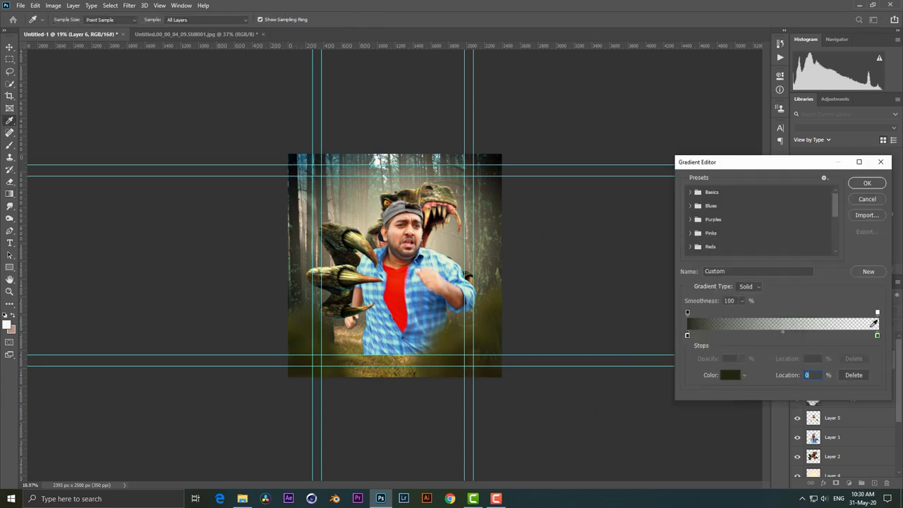
{"action": "left_click", "coordinate": [866, 182]}
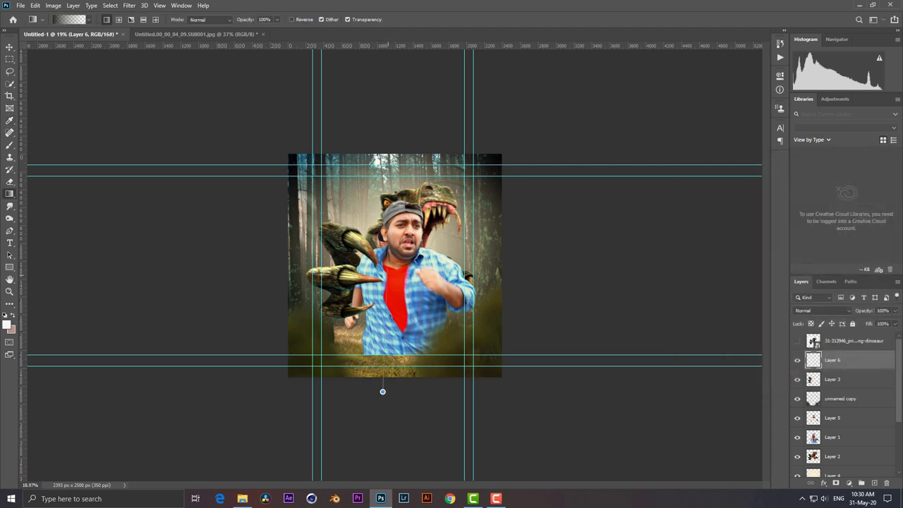
{"action": "left_click_drag", "start_coordinate": [382, 378], "coordinate": [390, 231]}
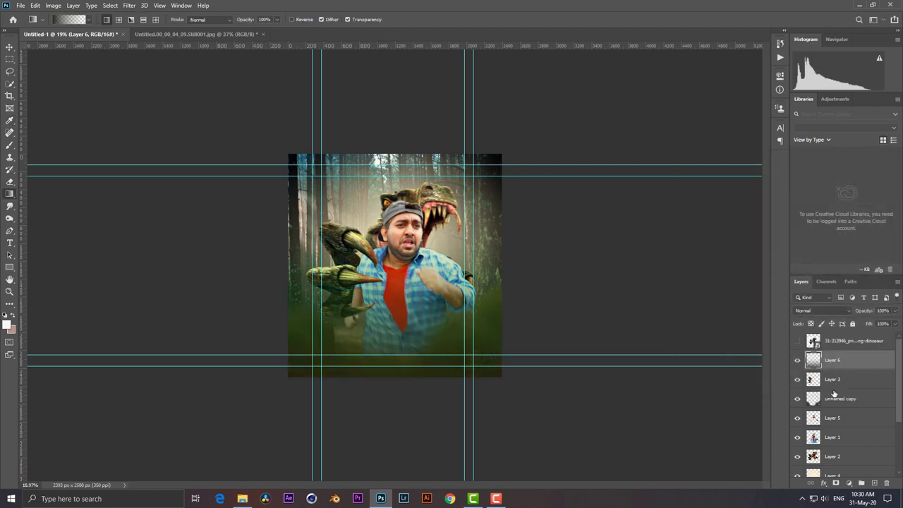
{"action": "left_click", "coordinate": [839, 440]}
Step: Enlarge the eraser brush to about 1457 px
{"action": "key", "text": "e"}
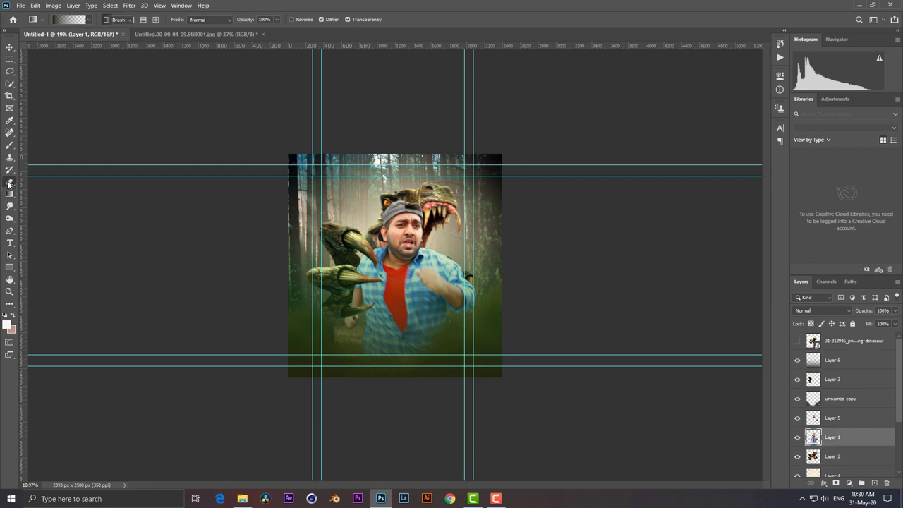
{"action": "right_click", "coordinate": [446, 290]}
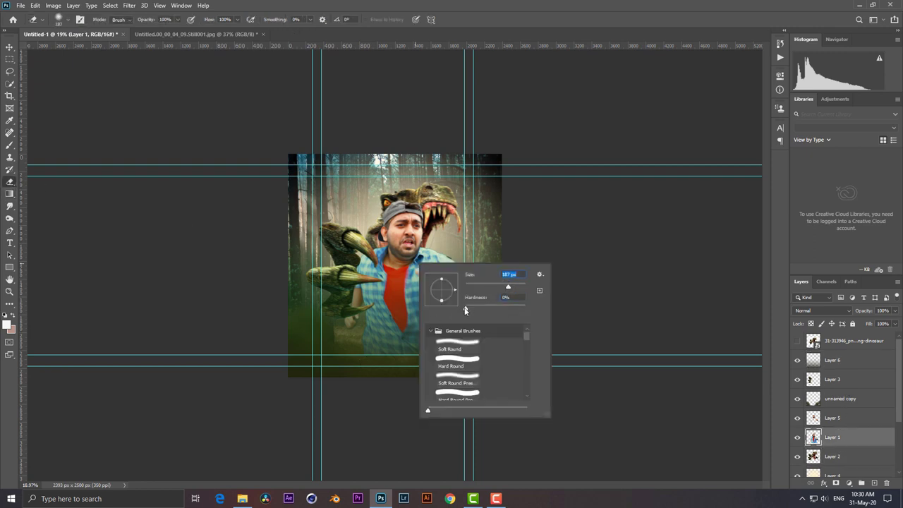
{"action": "left_click", "coordinate": [517, 286]}
{"action": "left_click_drag", "start_coordinate": [518, 286], "coordinate": [522, 287]}
{"action": "left_click", "coordinate": [339, 390]}
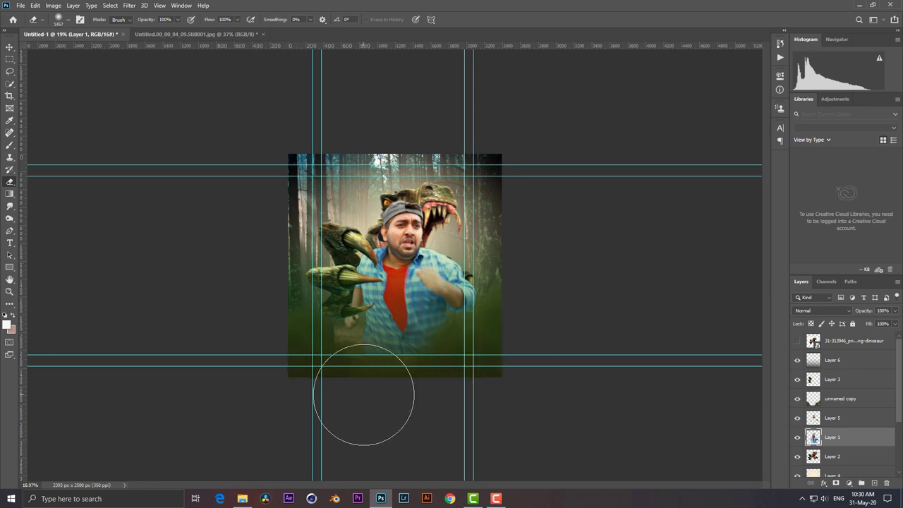
Step: Duplicate the unnamed copy layer and move the copy down and to the left
{"action": "key", "text": "v"}
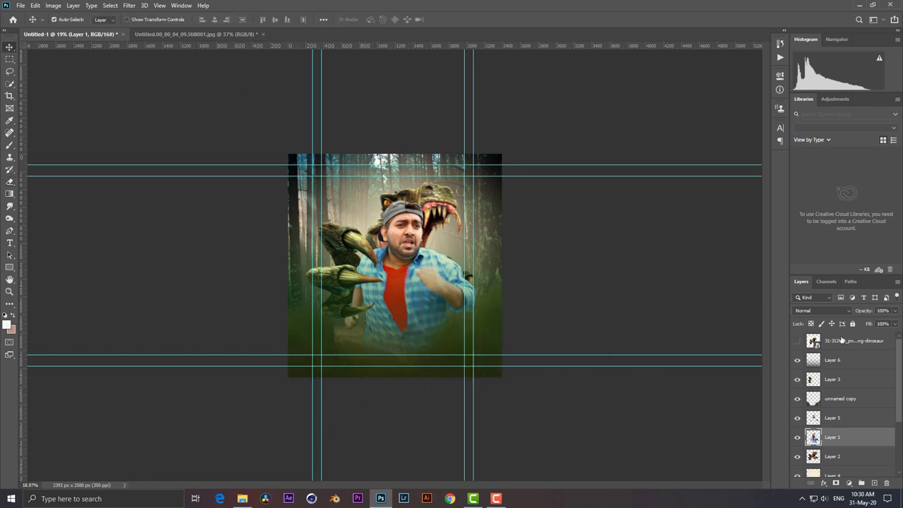
{"action": "left_click", "coordinate": [857, 404]}
{"action": "key", "text": "ctrl+j"}
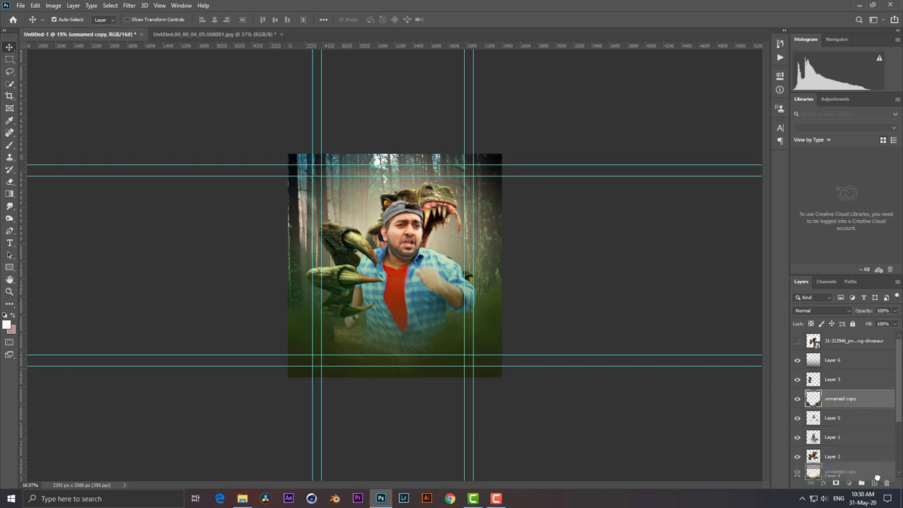
{"action": "key", "text": "ctrl+t"}
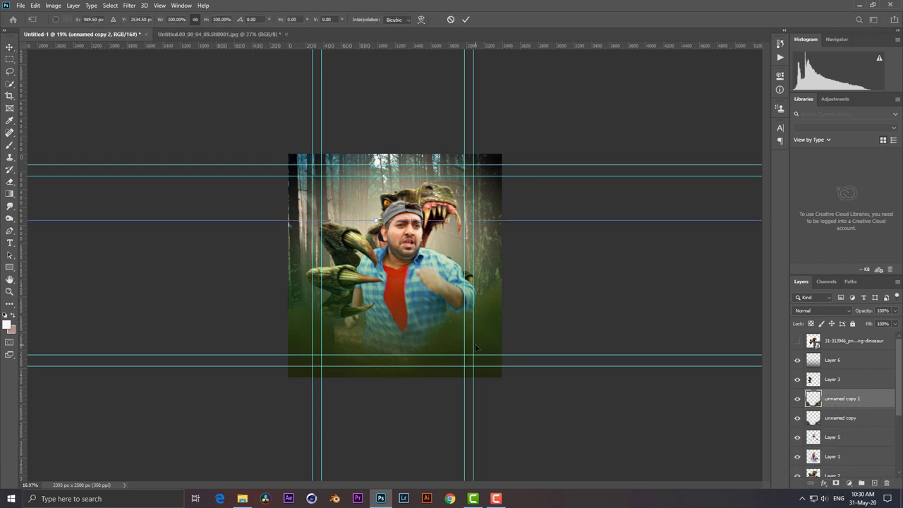
{"action": "mouse_move", "coordinate": [463, 340]}
{"action": "left_mouse_down"}
{"action": "mouse_move", "coordinate": [355, 331]}
{"action": "mouse_move", "coordinate": [187, 395]}
{"action": "mouse_move", "coordinate": [218, 408]}
{"action": "mouse_move", "coordinate": [175, 387]}
{"action": "left_mouse_up"}
{"action": "key", "text": "Return"}
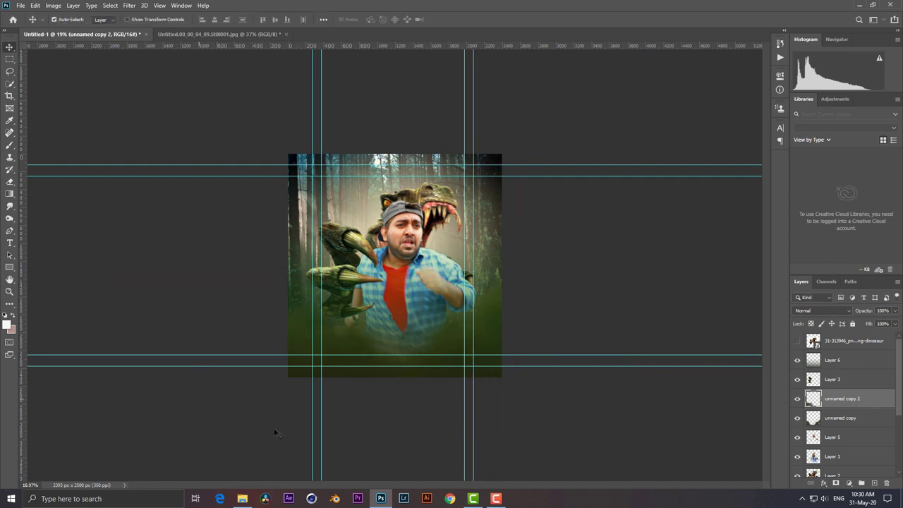
{"action": "scroll", "coordinate": [589, 304], "scroll_direction": "up", "scroll_amount": 1}
Step: Merge the two unnamed copy layers and shift the merged layer's hue
{"action": "right_click", "coordinate": [857, 398]}
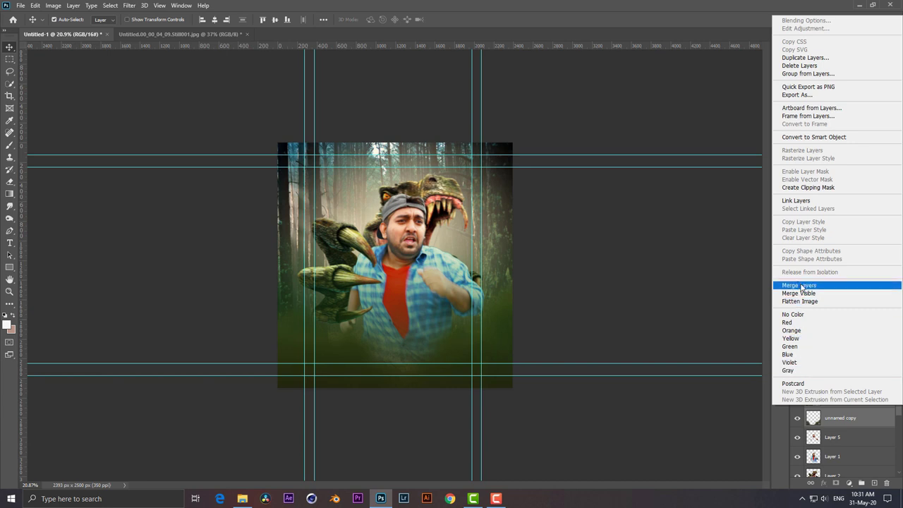
{"action": "left_click", "coordinate": [802, 286]}
{"action": "left_click", "coordinate": [53, 5]}
{"action": "left_click", "coordinate": [176, 80]}
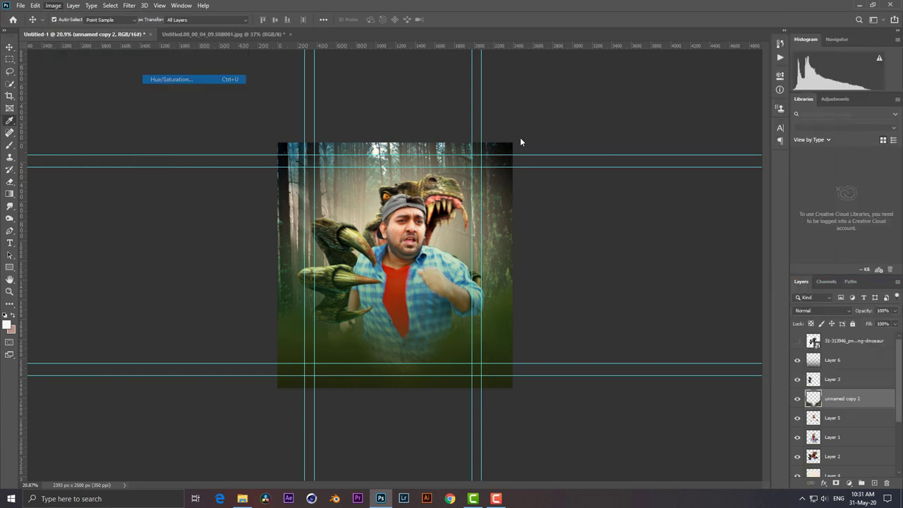
{"action": "left_click_drag", "start_coordinate": [710, 170], "coordinate": [720, 168]}
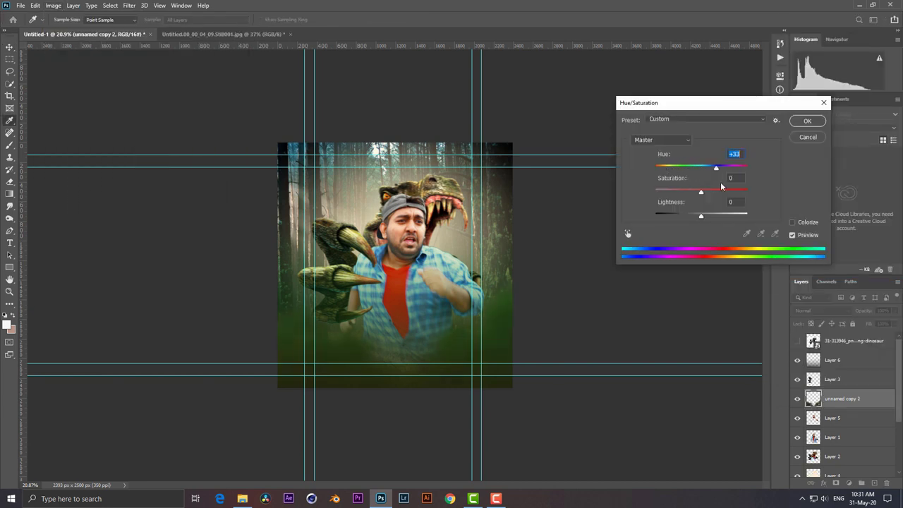
{"action": "left_click", "coordinate": [807, 121]}
{"action": "scroll", "coordinate": [840, 395], "scroll_direction": "down", "scroll_amount": 3}
Step: Adjust Layer 4 with Hue/Saturation: hue −3, lightness −1
{"action": "left_click", "coordinate": [835, 393]}
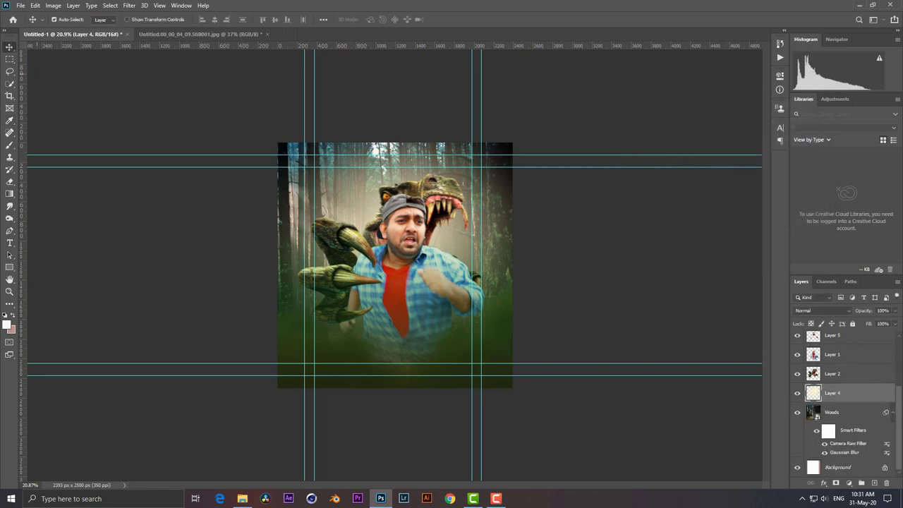
{"action": "left_click", "coordinate": [54, 6]}
{"action": "left_click", "coordinate": [205, 80]}
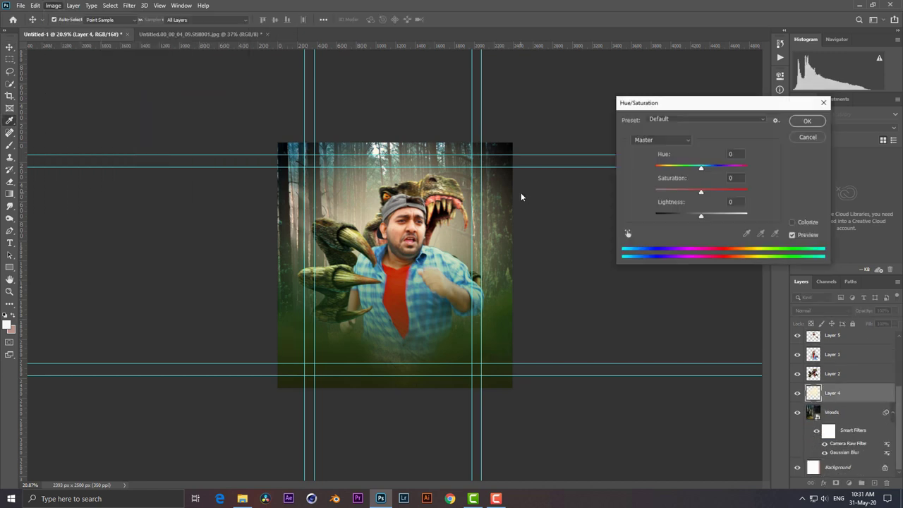
{"action": "left_click_drag", "start_coordinate": [702, 172], "coordinate": [700, 175]}
{"action": "left_click_drag", "start_coordinate": [701, 215], "coordinate": [701, 220]}
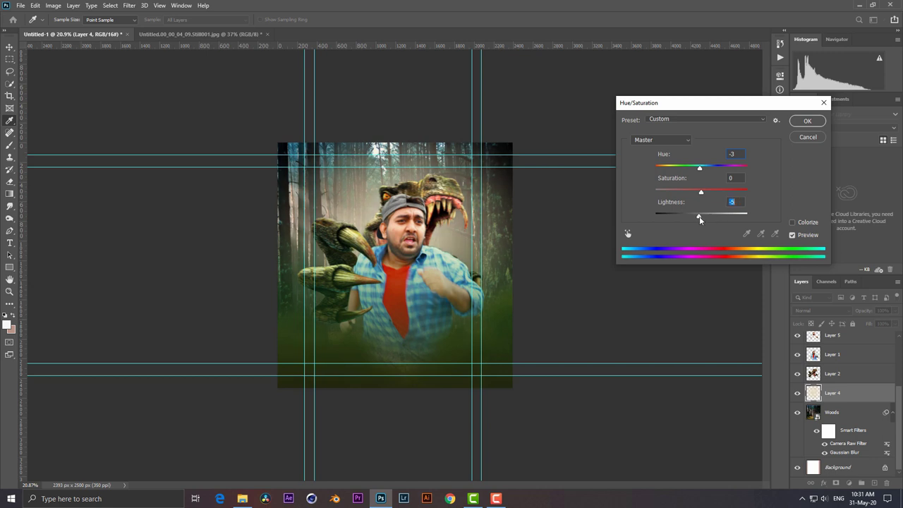
{"action": "left_click", "coordinate": [805, 122]}
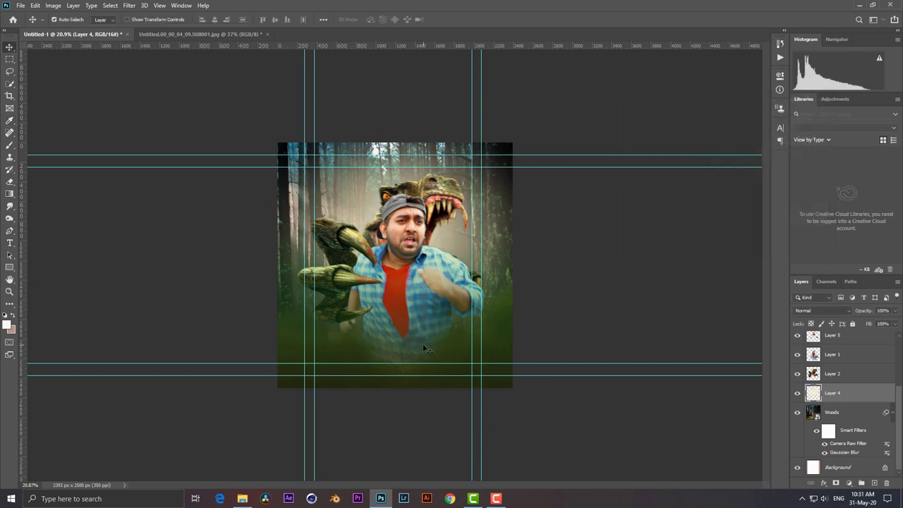
{"action": "left_click", "coordinate": [10, 243]}
Step: Type the title LOCKDOWN and move its text layer above Layer 6
{"action": "left_click", "coordinate": [333, 361]}
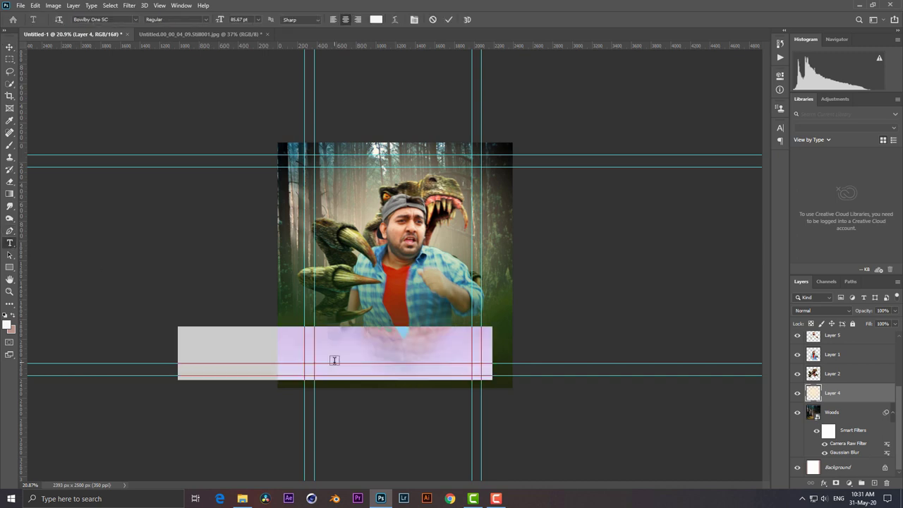
{"action": "key", "text": "BackSpace"}
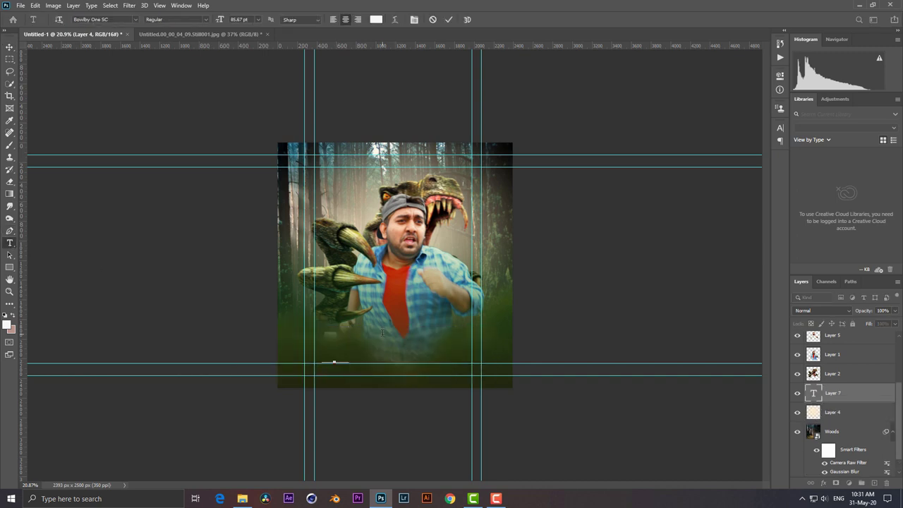
{"action": "key", "text": "ctrl+a"}
{"action": "left_click_drag", "start_coordinate": [879, 397], "coordinate": [862, 345]}
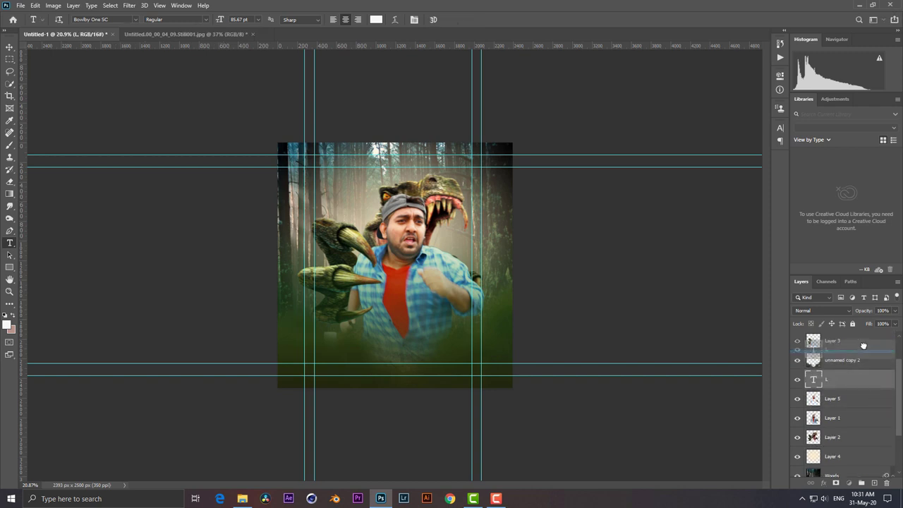
{"action": "left_click_drag", "start_coordinate": [863, 345], "coordinate": [863, 342]}
{"action": "left_click_drag", "start_coordinate": [872, 381], "coordinate": [868, 354]}
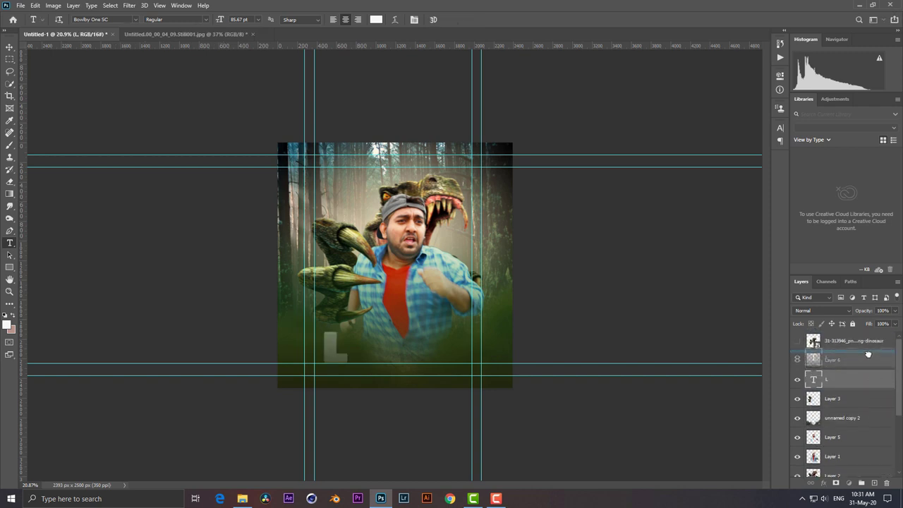
{"action": "left_click", "coordinate": [346, 357]}
{"action": "type", "text": "OCKDOWN"}
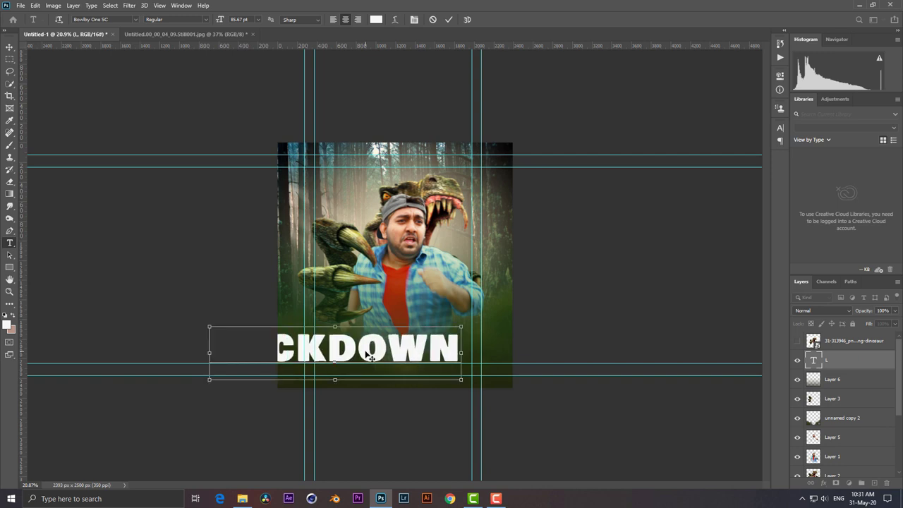
Step: Set the LOCKDOWN title font to Vampire Wars Italic
{"action": "key", "text": "ctrl+a"}
{"action": "left_click", "coordinate": [136, 20]}
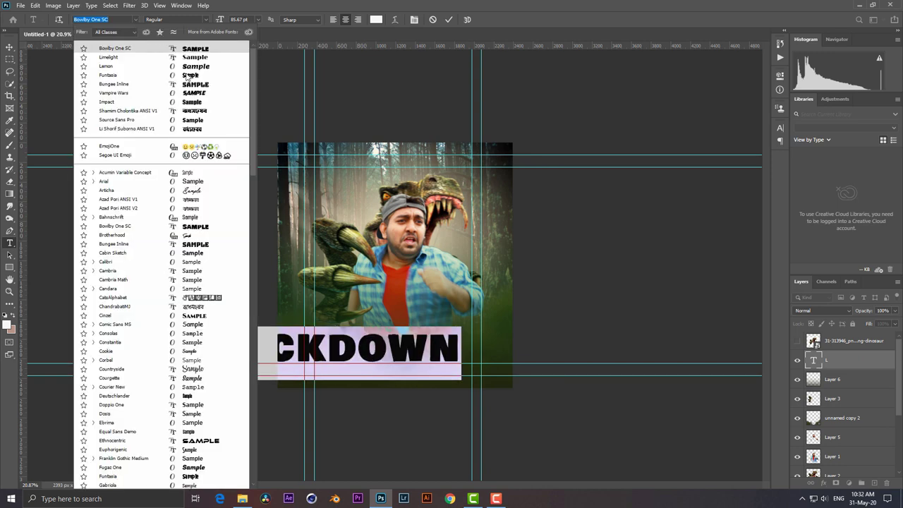
{"action": "left_click", "coordinate": [99, 94]}
{"action": "left_click", "coordinate": [9, 47]}
Step: Scale the title to fit the poster width and centre it near the bottom
{"action": "key", "text": "ctrl+t"}
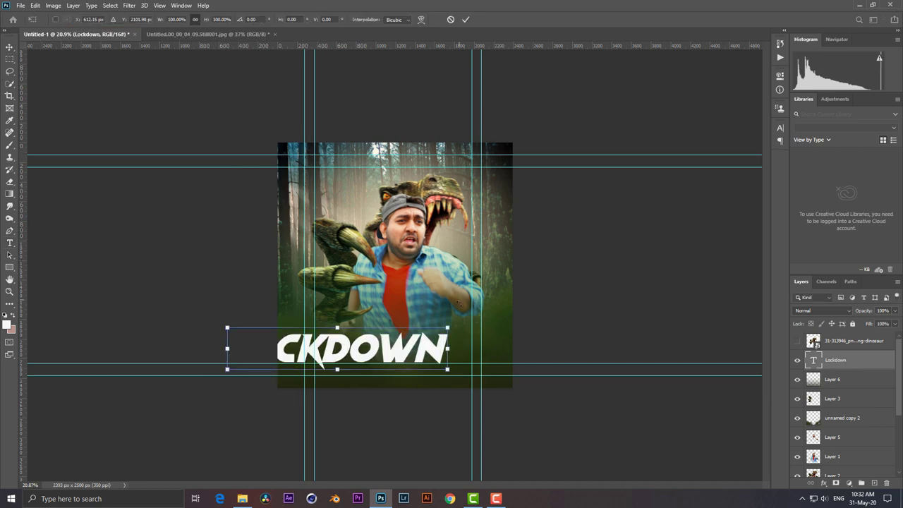
{"action": "mouse_move", "coordinate": [453, 326]}
{"action": "left_mouse_down"}
{"action": "mouse_move", "coordinate": [383, 339]}
{"action": "mouse_move", "coordinate": [513, 365]}
{"action": "left_mouse_up"}
{"action": "left_click_drag", "start_coordinate": [466, 349], "coordinate": [449, 350]}
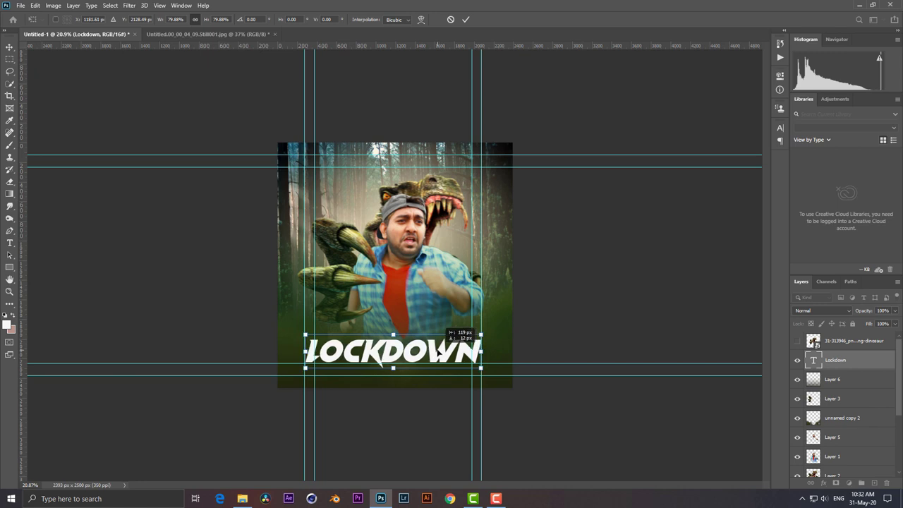
{"action": "key", "text": "Return"}
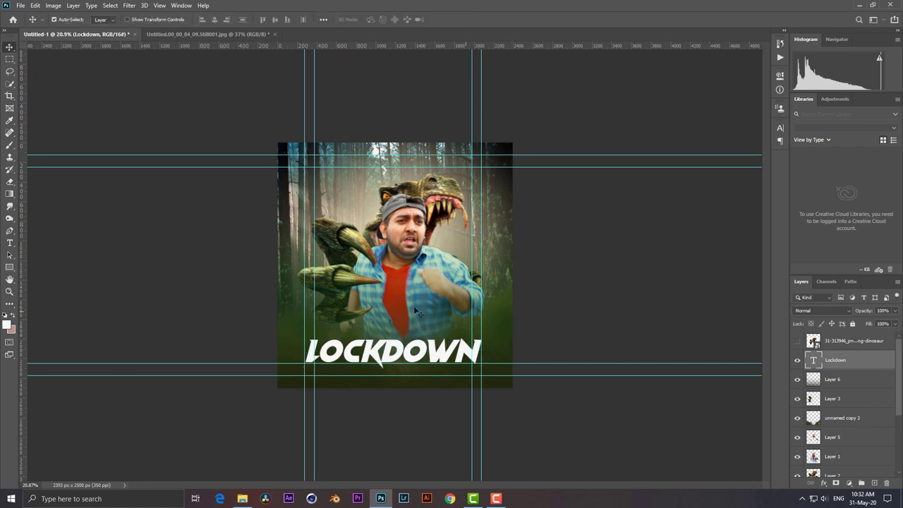
{"action": "left_click", "coordinate": [10, 243]}
Step: Type the subtitle A FILM BY UNDERGROUND STUDIO at about 15 pt
{"action": "left_click", "coordinate": [397, 328]}
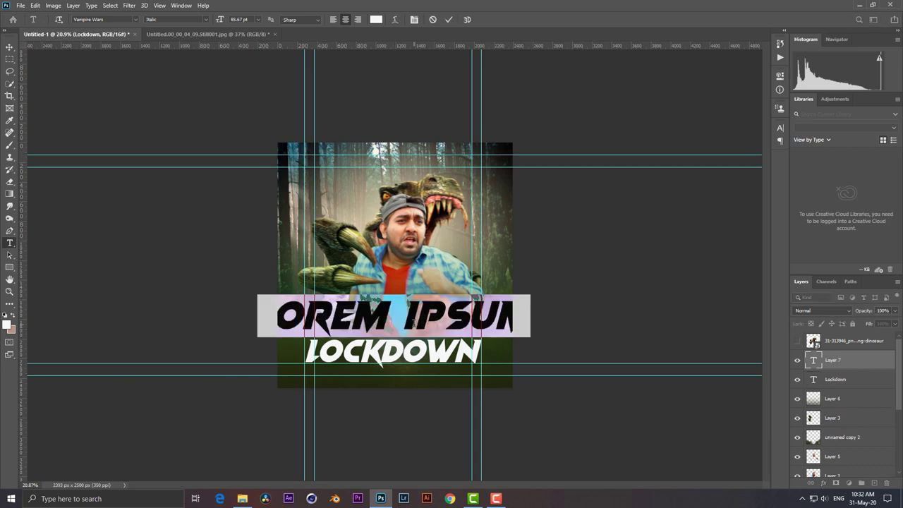
{"action": "type", "text": "A"}
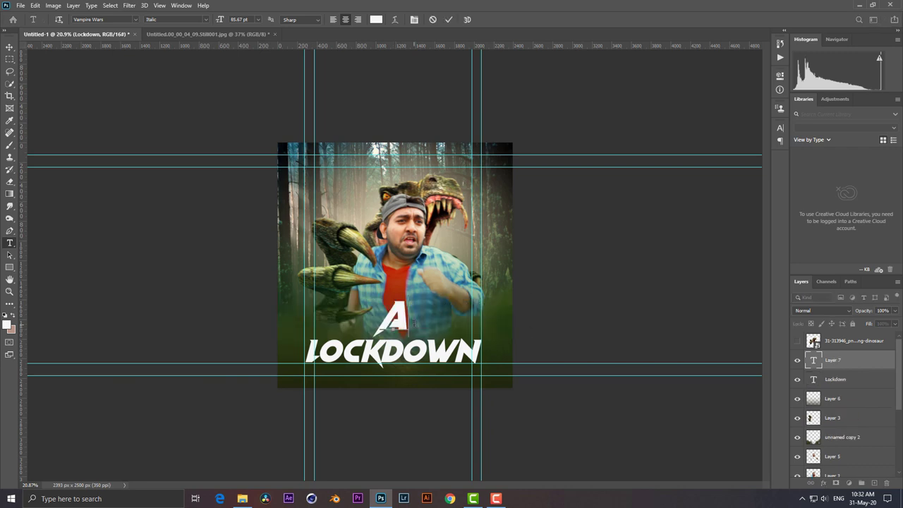
{"action": "type", "text": "FILM BY UN"}
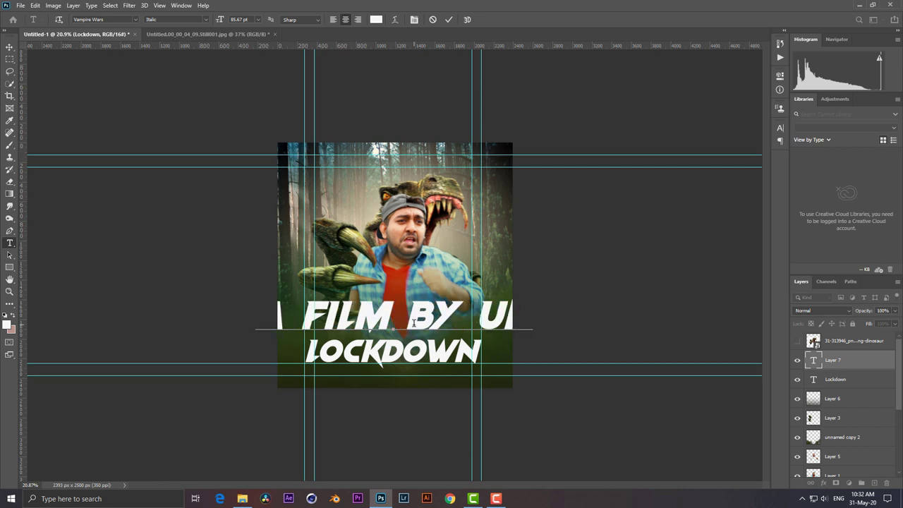
{"action": "type", "text": "DERGROUND FIUND"}
{"action": "key", "text": "ctrl+a"}
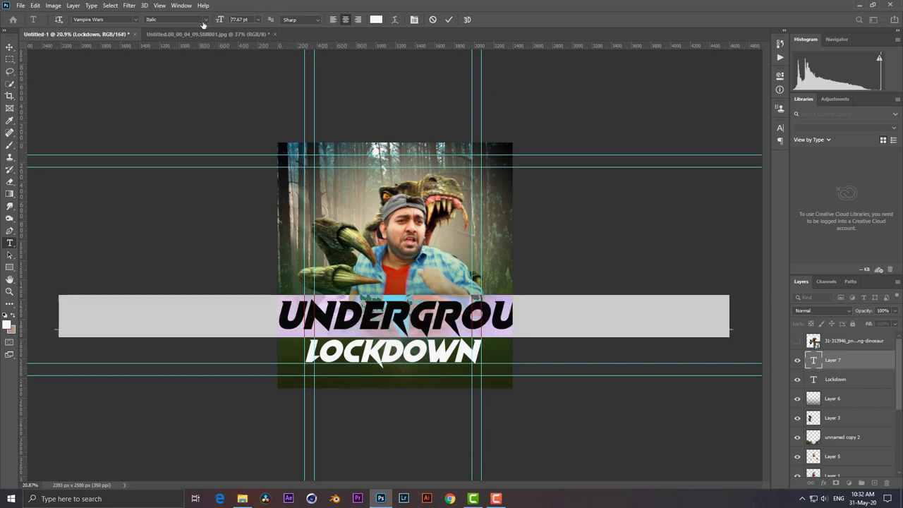
{"action": "left_click_drag", "start_coordinate": [213, 22], "coordinate": [187, 34]}
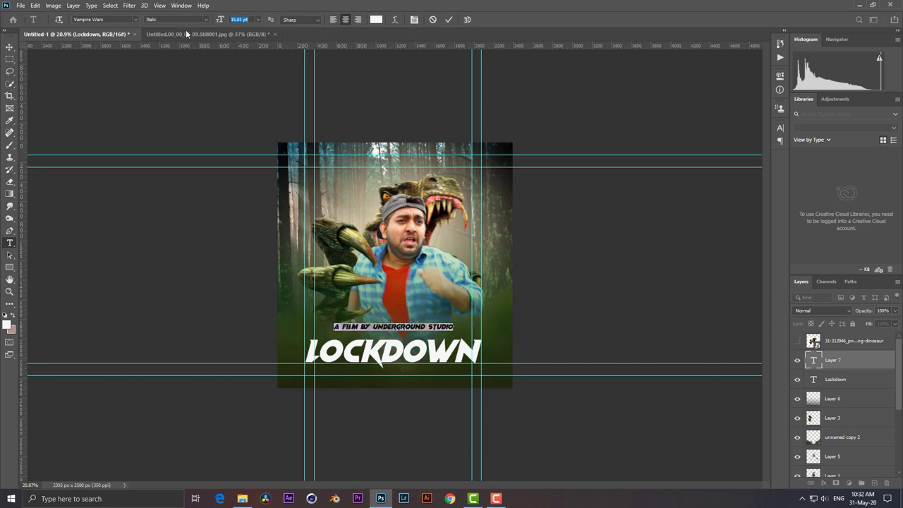
{"action": "left_click", "coordinate": [9, 47]}
Step: Proportionally scale the subtitle and align it to LOCKDOWN's right edge, just above
{"action": "key", "text": "ctrl+t"}
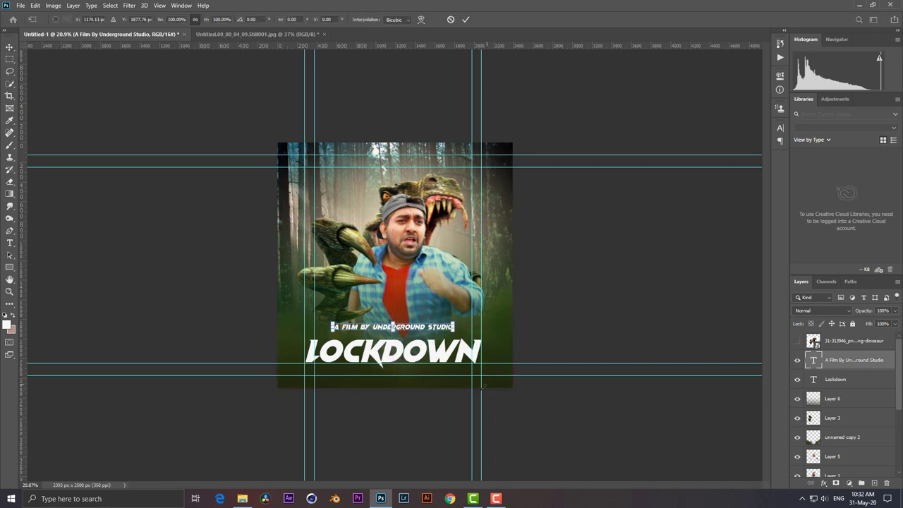
{"action": "key", "text": "ctrl+0"}
{"action": "mouse_move", "coordinate": [462, 374]}
{"action": "left_mouse_down"}
{"action": "mouse_move", "coordinate": [485, 377]}
{"action": "mouse_move", "coordinate": [477, 374]}
{"action": "left_mouse_up"}
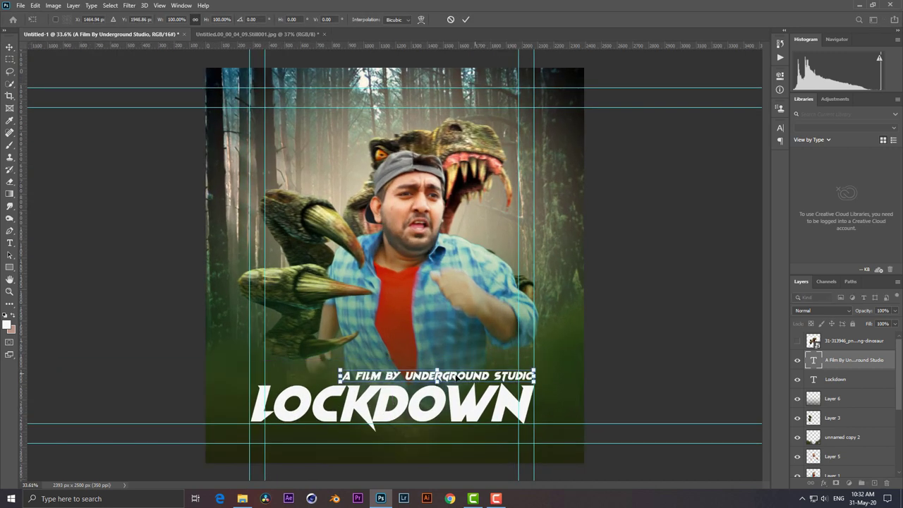
{"action": "left_click", "coordinate": [195, 19]}
{"action": "left_click_drag", "start_coordinate": [339, 370], "coordinate": [441, 393]}
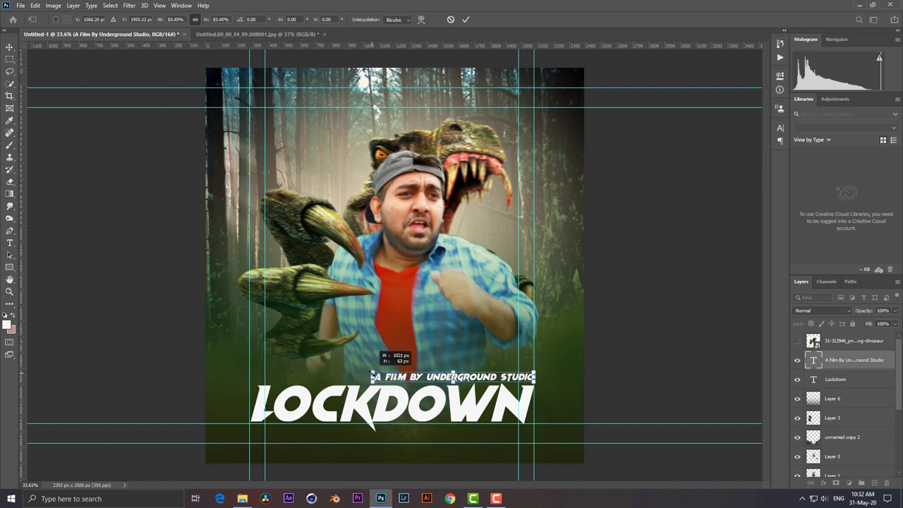
{"action": "key", "text": "Return"}
{"action": "double_click", "coordinate": [871, 378]}
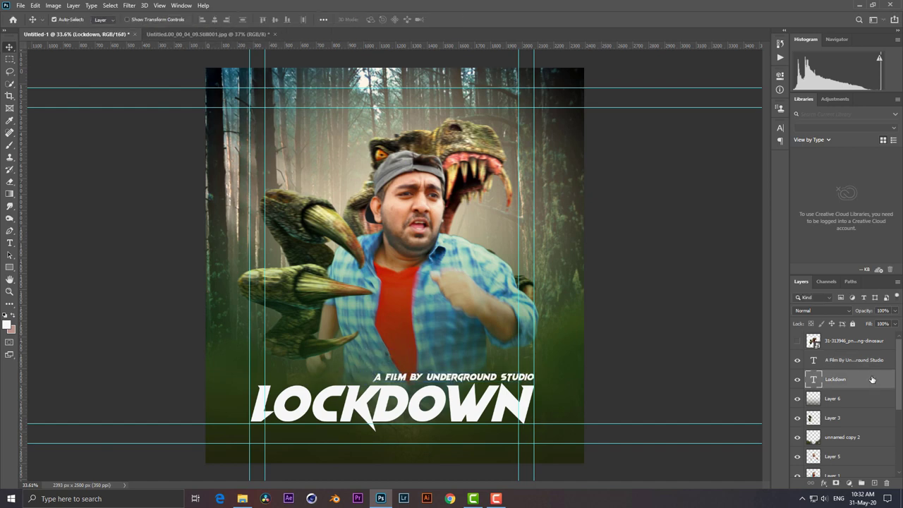
Step: Add a Gradient Overlay to LOCKDOWN and preview Greens presets such as Green_04, Green_23 and Green_25
{"action": "left_click", "coordinate": [581, 311]}
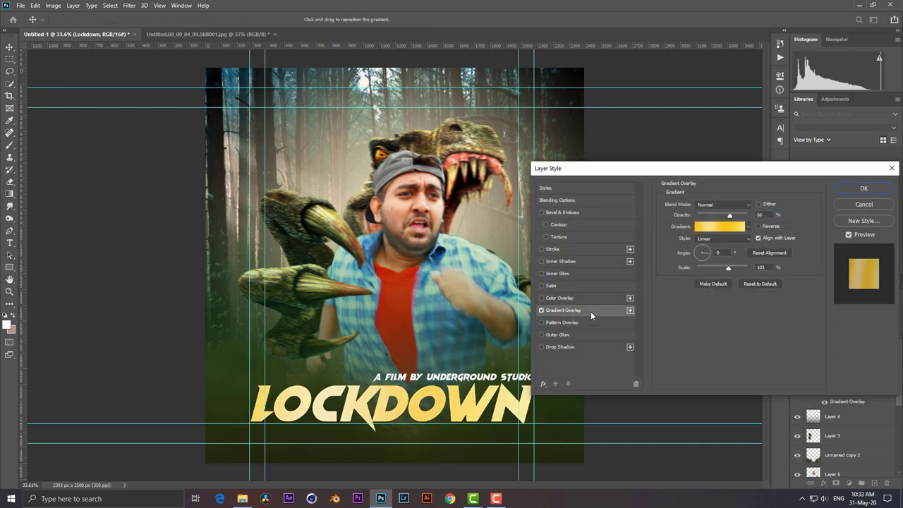
{"action": "left_click", "coordinate": [714, 227]}
{"action": "scroll", "coordinate": [741, 242], "scroll_direction": "down", "scroll_amount": 2}
{"action": "left_click", "coordinate": [730, 240]}
{"action": "scroll", "coordinate": [734, 238], "scroll_direction": "down", "scroll_amount": 1}
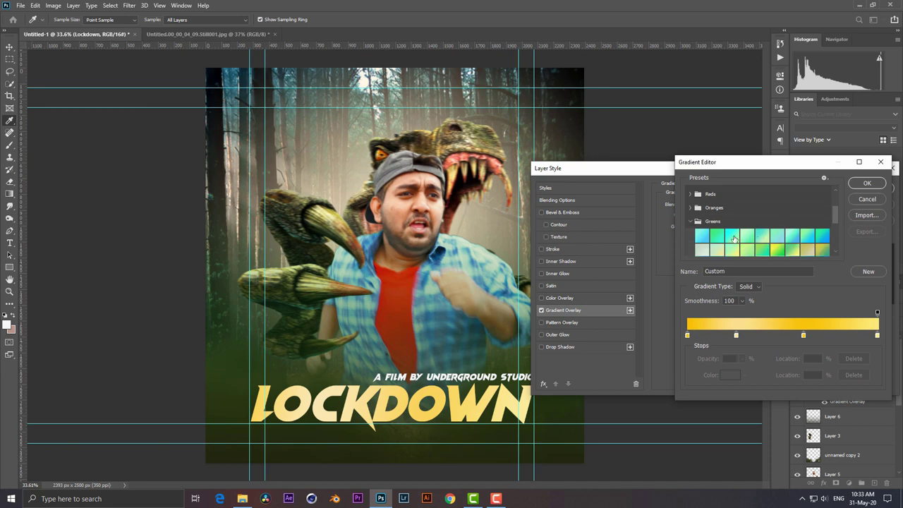
{"action": "left_click", "coordinate": [734, 239]}
{"action": "left_click", "coordinate": [747, 237]}
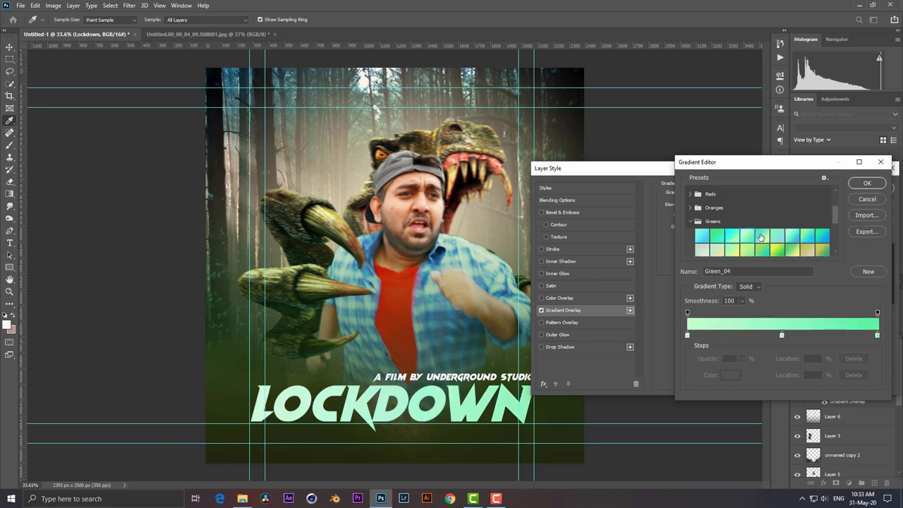
{"action": "scroll", "coordinate": [760, 237], "scroll_direction": "down", "scroll_amount": 1}
{"action": "scroll", "coordinate": [755, 233], "scroll_direction": "down", "scroll_amount": 2}
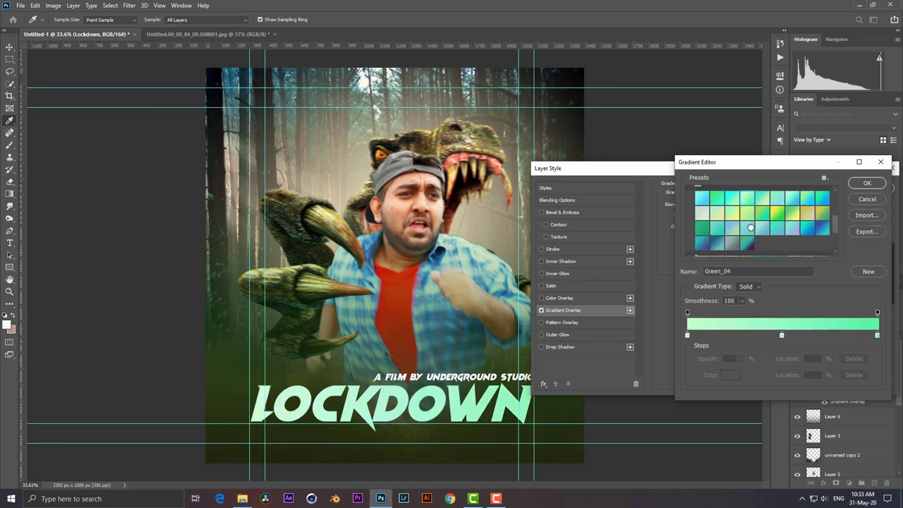
{"action": "left_click", "coordinate": [752, 230]}
{"action": "left_click", "coordinate": [768, 230]}
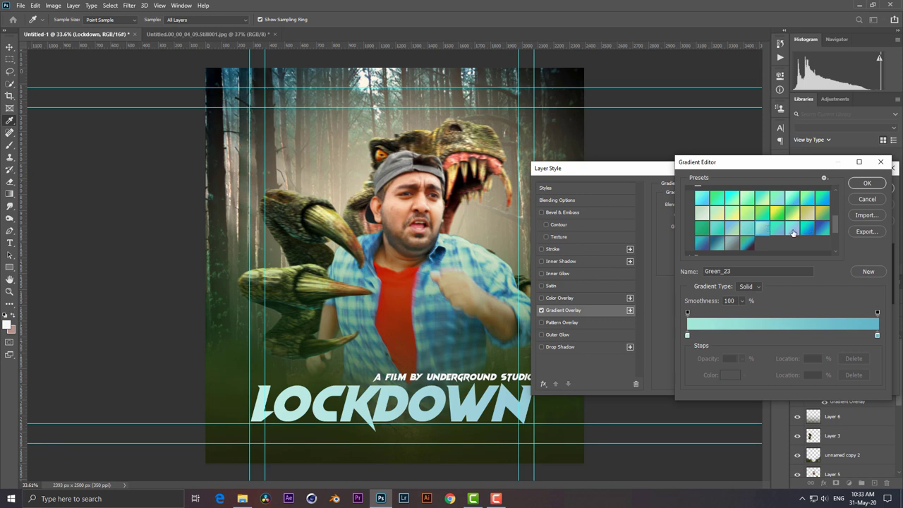
{"action": "left_click", "coordinate": [793, 233]}
{"action": "scroll", "coordinate": [762, 226], "scroll_direction": "down", "scroll_amount": 2}
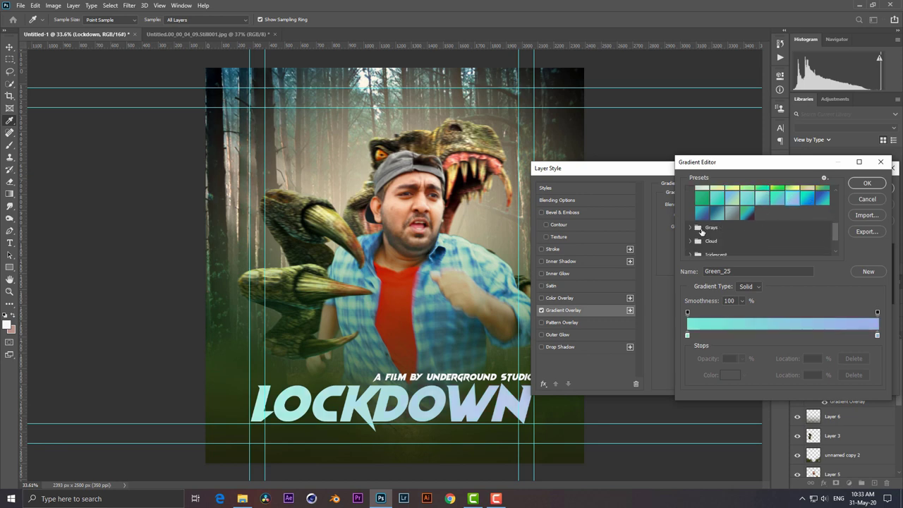
{"action": "scroll", "coordinate": [703, 230], "scroll_direction": "down", "scroll_amount": 1}
Step: Preview the Cloud_01, Pastels, Gray_03 and Gray_09 gradients on the title
{"action": "left_click", "coordinate": [696, 227]}
{"action": "scroll", "coordinate": [733, 219], "scroll_direction": "down", "scroll_amount": 1}
{"action": "left_click", "coordinate": [702, 210]}
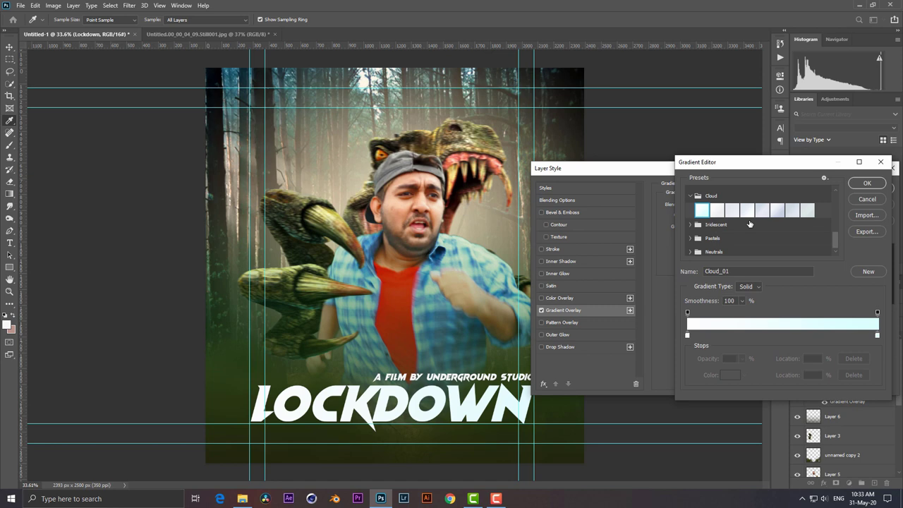
{"action": "left_click", "coordinate": [690, 238]}
{"action": "scroll", "coordinate": [769, 235], "scroll_direction": "down", "scroll_amount": 1}
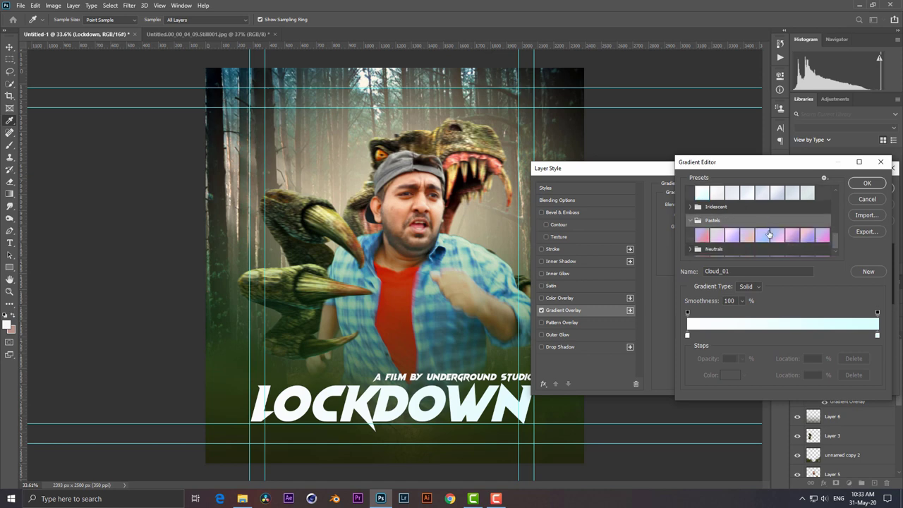
{"action": "scroll", "coordinate": [748, 229], "scroll_direction": "down", "scroll_amount": 2}
{"action": "scroll", "coordinate": [733, 225], "scroll_direction": "down", "scroll_amount": 2}
{"action": "scroll", "coordinate": [725, 219], "scroll_direction": "down", "scroll_amount": 1}
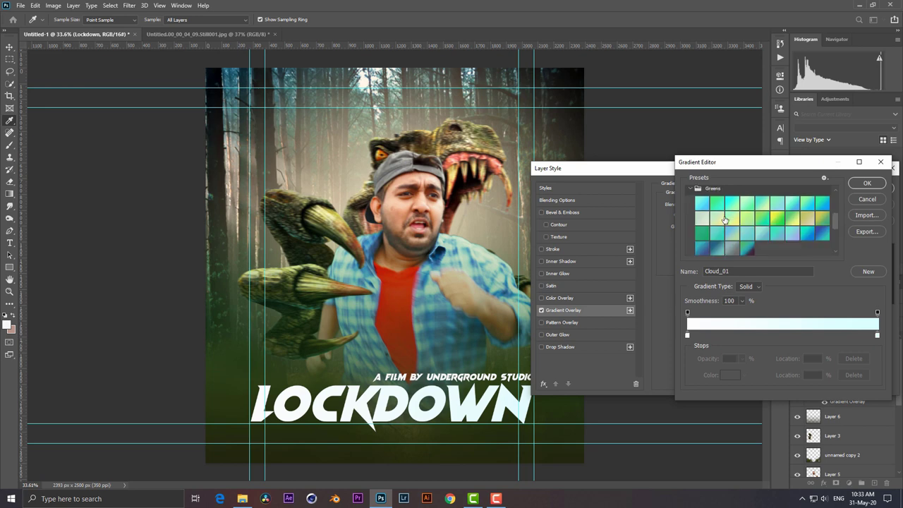
{"action": "scroll", "coordinate": [724, 219], "scroll_direction": "down", "scroll_amount": 2}
{"action": "scroll", "coordinate": [727, 219], "scroll_direction": "down", "scroll_amount": 1}
{"action": "scroll", "coordinate": [730, 219], "scroll_direction": "down", "scroll_amount": 2}
{"action": "left_click", "coordinate": [732, 218]}
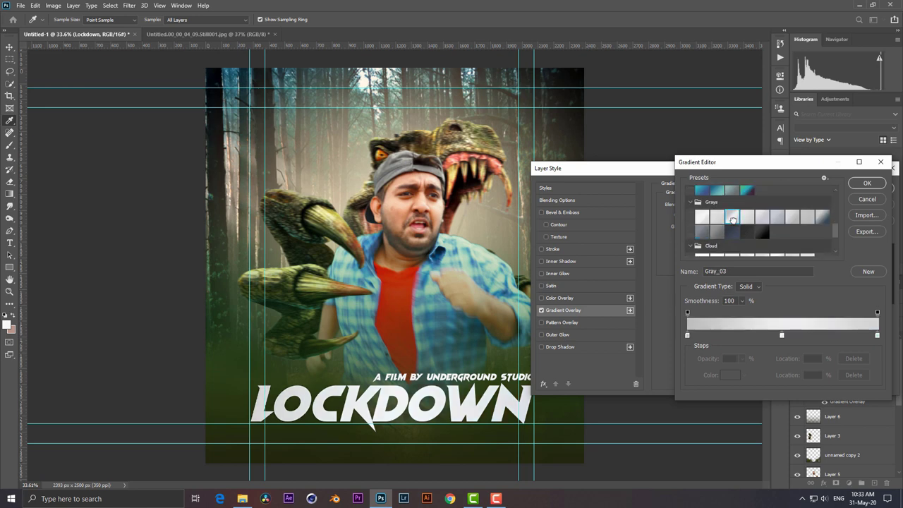
{"action": "left_click", "coordinate": [823, 217]}
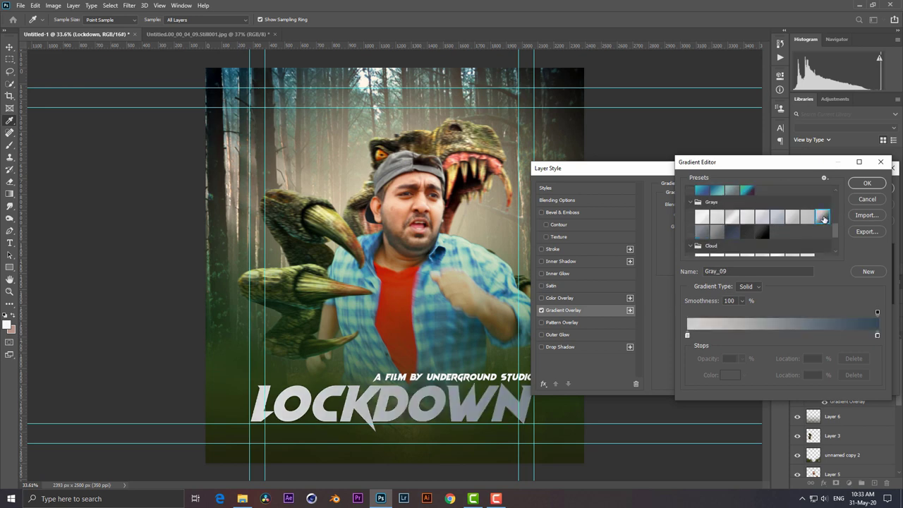
Step: Settle on a pale green-yellow preset for the title's gradient overlay and confirm it
{"action": "scroll", "coordinate": [731, 231], "scroll_direction": "up", "scroll_amount": 3}
{"action": "left_click", "coordinate": [719, 242]}
{"action": "scroll", "coordinate": [769, 233], "scroll_direction": "up", "scroll_amount": 1}
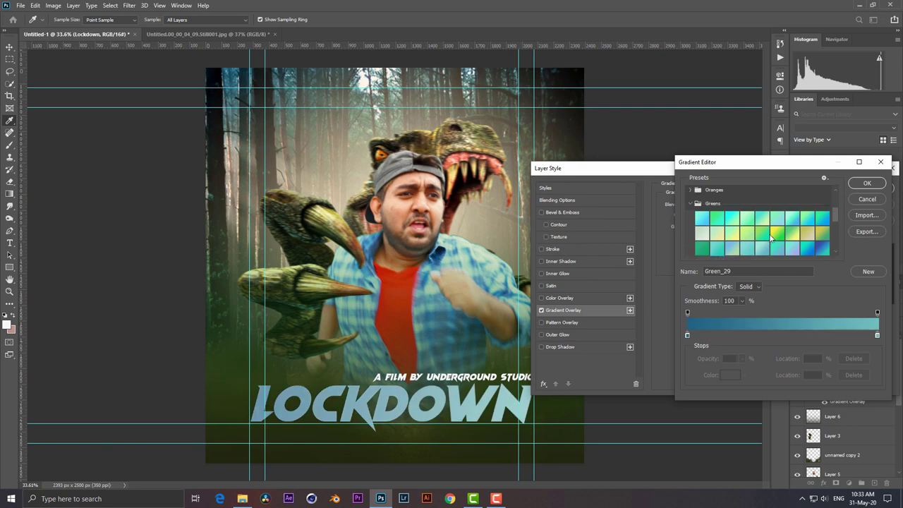
{"action": "left_click", "coordinate": [717, 234]}
{"action": "left_click", "coordinate": [867, 183]}
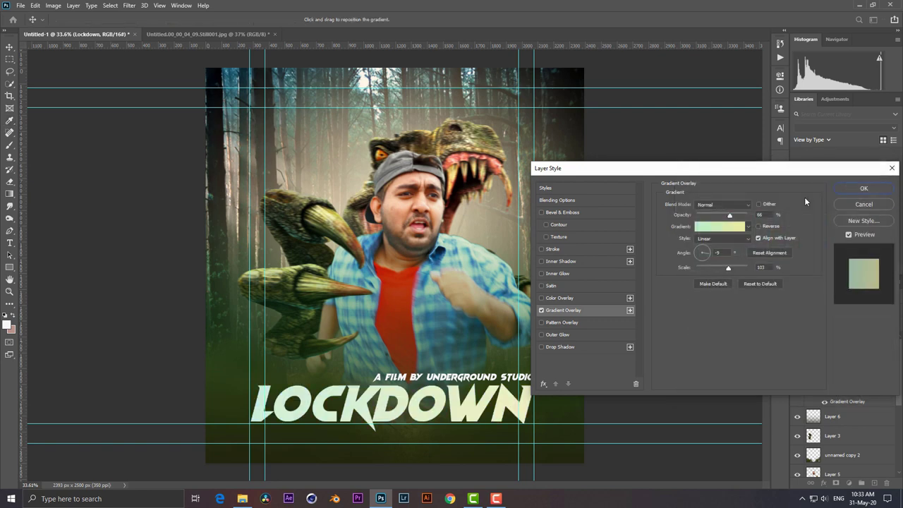
{"action": "left_click", "coordinate": [562, 249]}
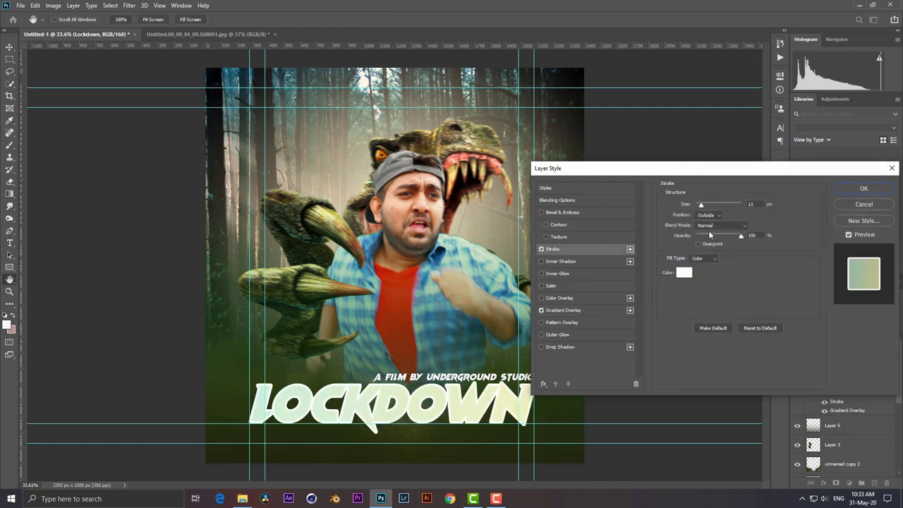
Step: Thin the LOCKDOWN stroke from 13 to 6 px and set its fill type to Gradient
{"action": "left_click_drag", "start_coordinate": [701, 205], "coordinate": [699, 206]}
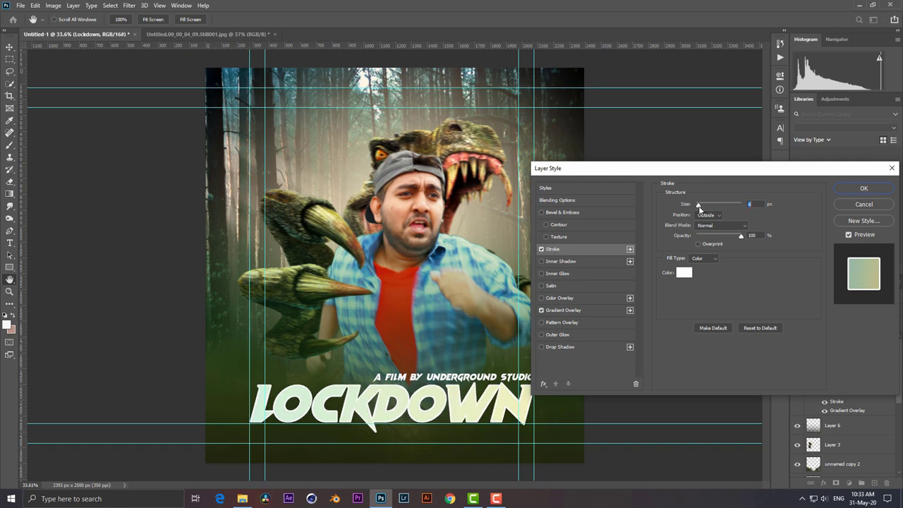
{"action": "left_click", "coordinate": [704, 258]}
{"action": "left_click", "coordinate": [704, 271]}
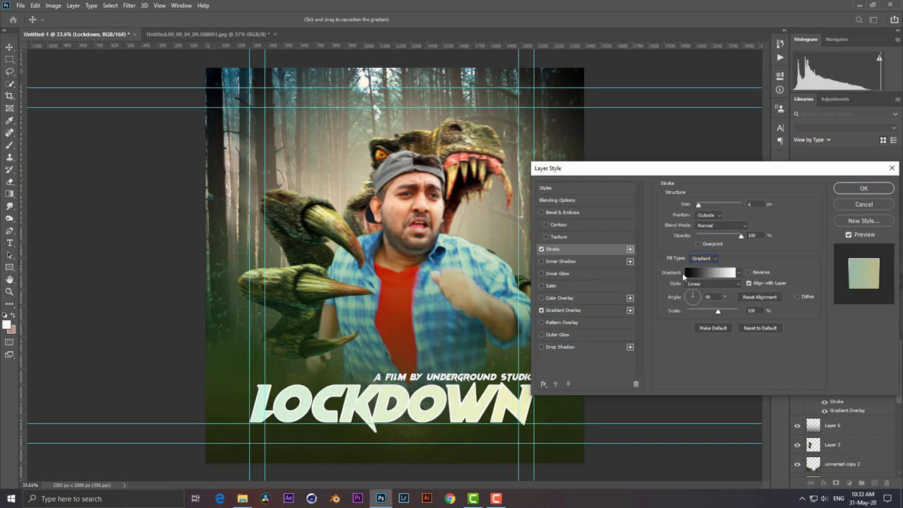
{"action": "left_click", "coordinate": [703, 273]}
Step: Give the stroke the pale khaki Green_17 gradient after trying Green_19, Green_11 and Green_15
{"action": "scroll", "coordinate": [697, 237], "scroll_direction": "down", "scroll_amount": 2}
{"action": "scroll", "coordinate": [698, 236], "scroll_direction": "down", "scroll_amount": 1}
{"action": "left_click", "coordinate": [692, 236]}
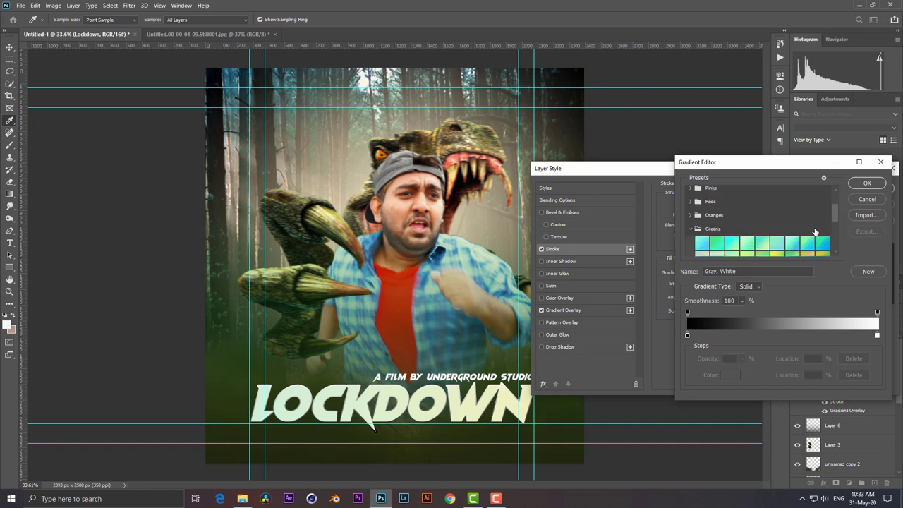
{"action": "scroll", "coordinate": [706, 232], "scroll_direction": "down", "scroll_amount": 2}
{"action": "left_click", "coordinate": [703, 243]}
{"action": "left_click", "coordinate": [737, 230]}
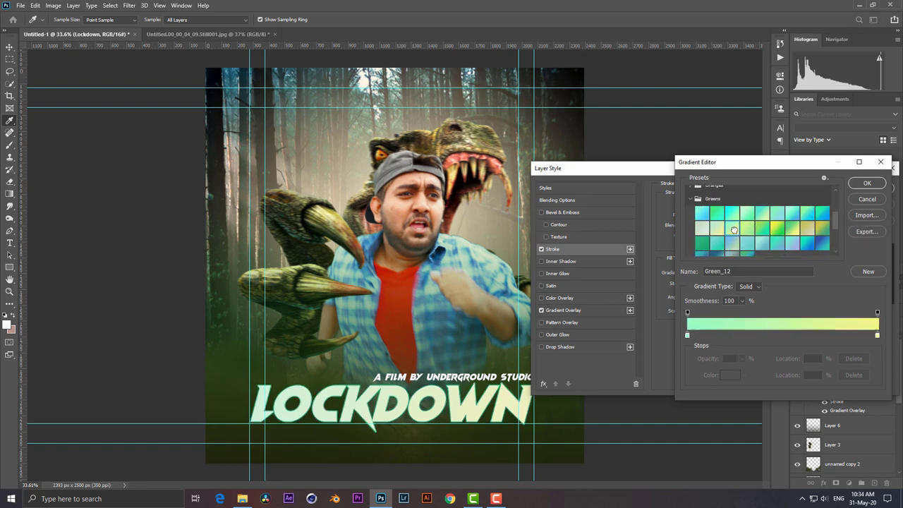
{"action": "left_click", "coordinate": [717, 228]}
{"action": "left_click", "coordinate": [778, 228]}
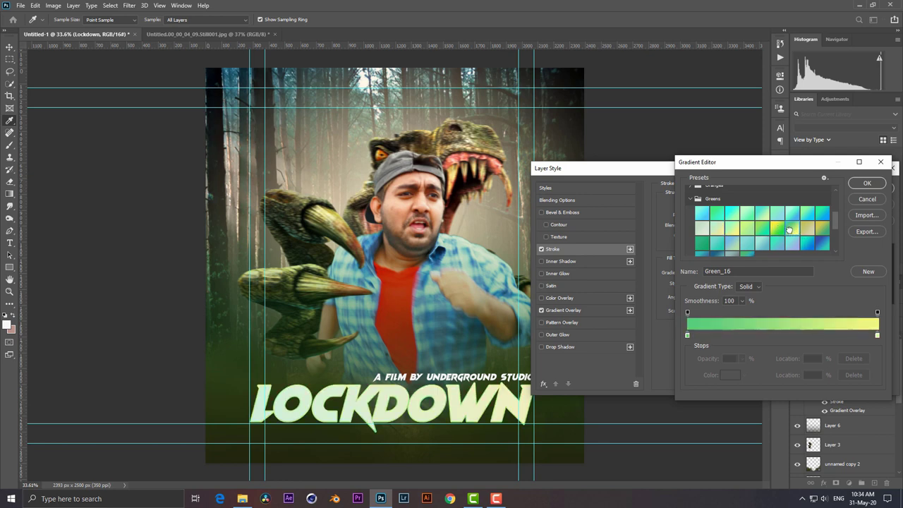
{"action": "left_click", "coordinate": [821, 230]}
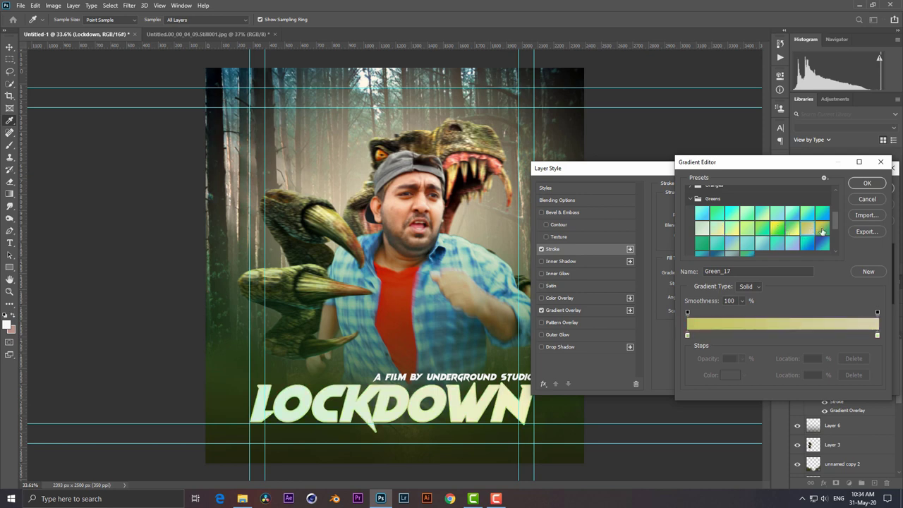
{"action": "left_click", "coordinate": [867, 183]}
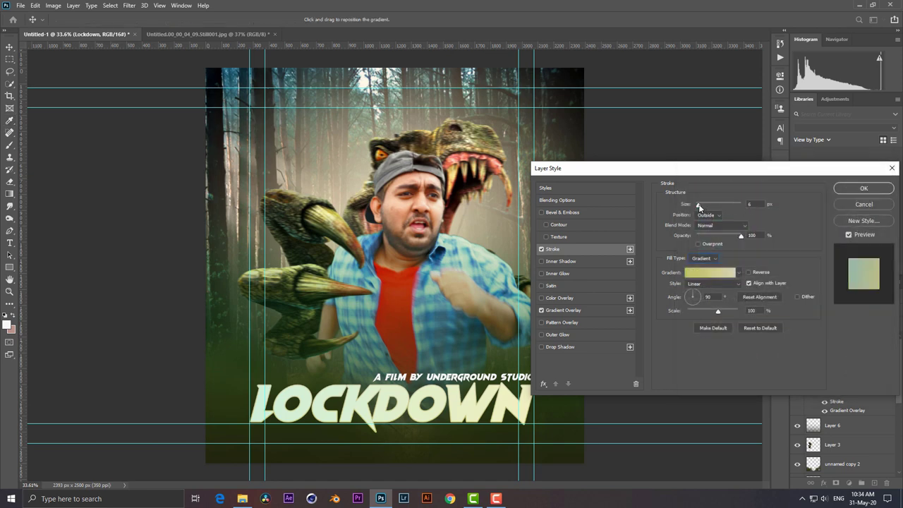
{"action": "left_click", "coordinate": [862, 189]}
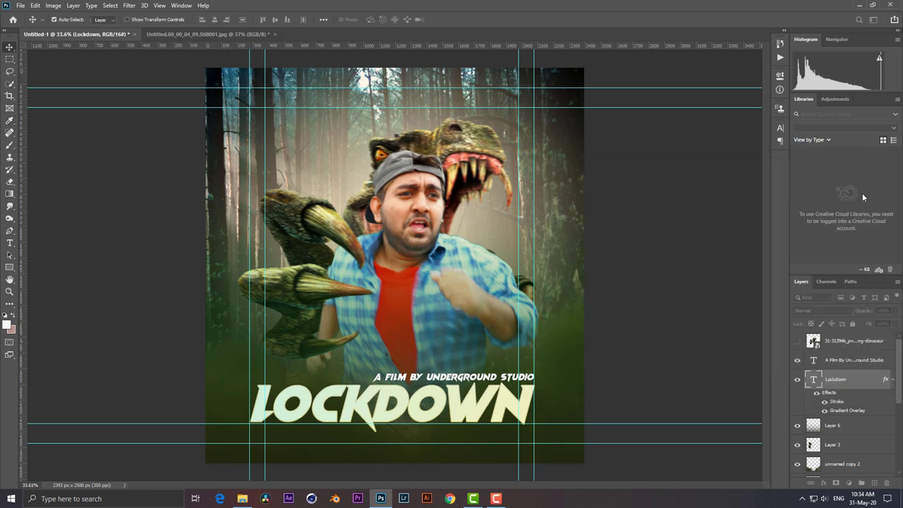
Step: Open the layer style for the A Film By Underground Studio subtitle and add a Gradient Overlay
{"action": "left_click", "coordinate": [887, 361]}
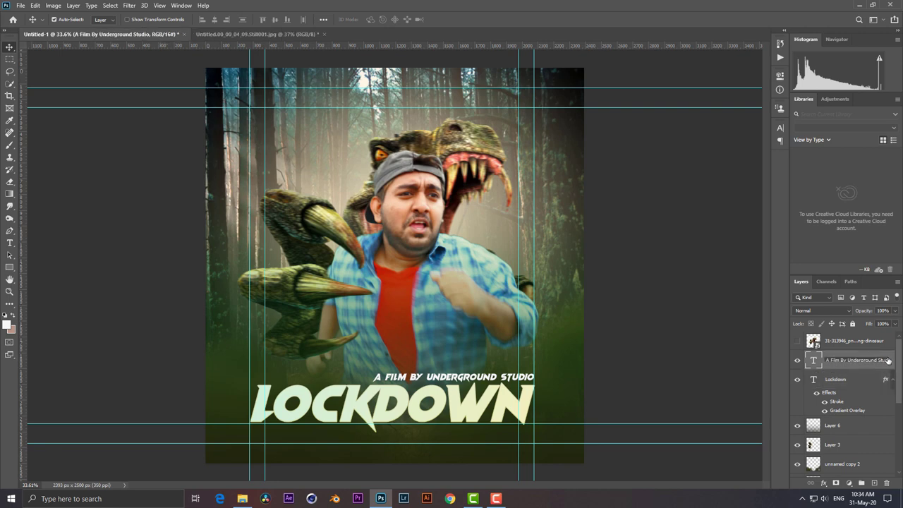
{"action": "double_click", "coordinate": [887, 360]}
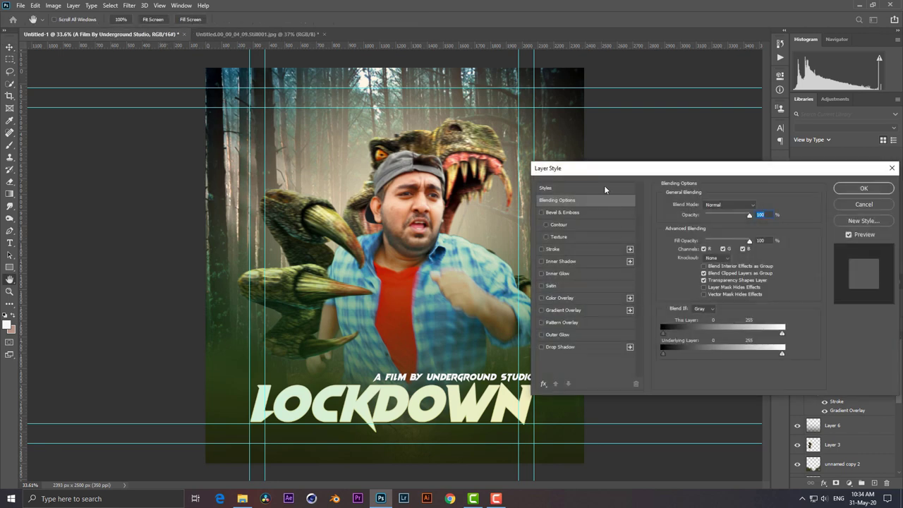
{"action": "left_click_drag", "start_coordinate": [603, 174], "coordinate": [660, 172]}
{"action": "left_click", "coordinate": [640, 308]}
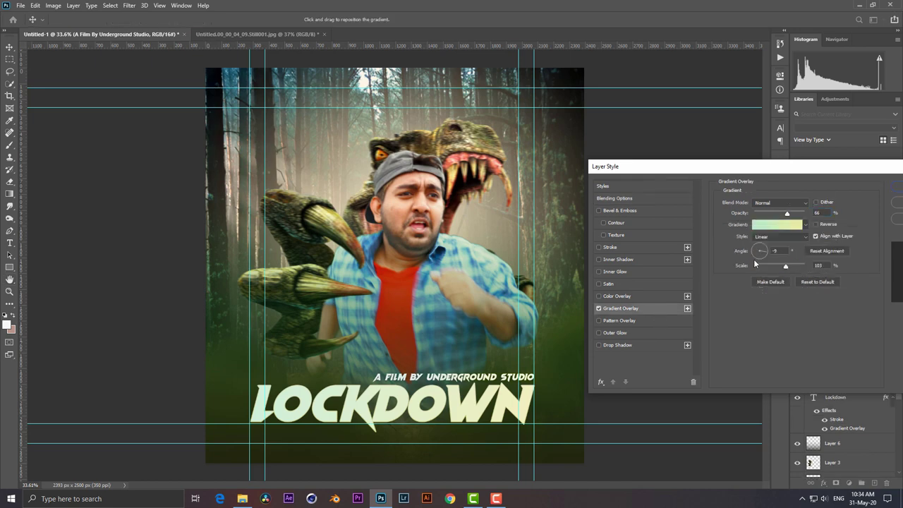
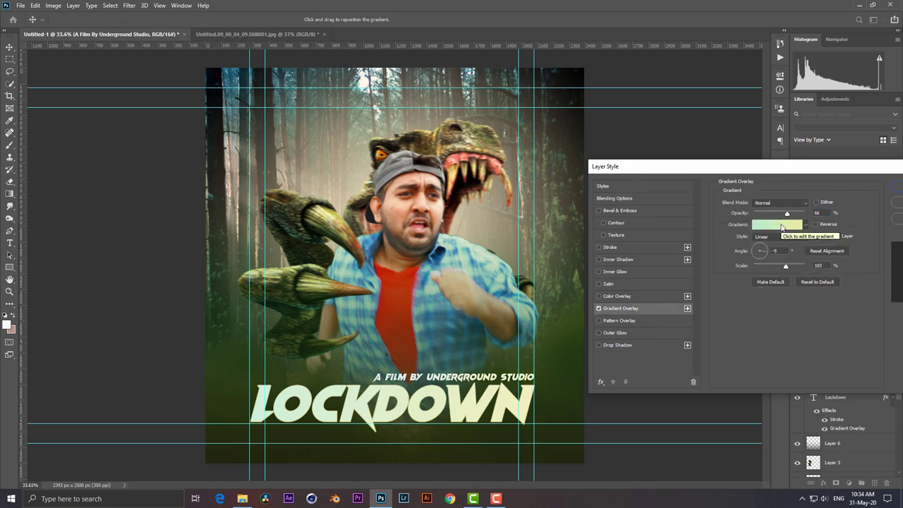
Step: Add a black, low-opacity Satin to the credit line, leaving Pattern Overlay off
{"action": "left_click", "coordinate": [598, 284]}
{"action": "left_click", "coordinate": [815, 204]}
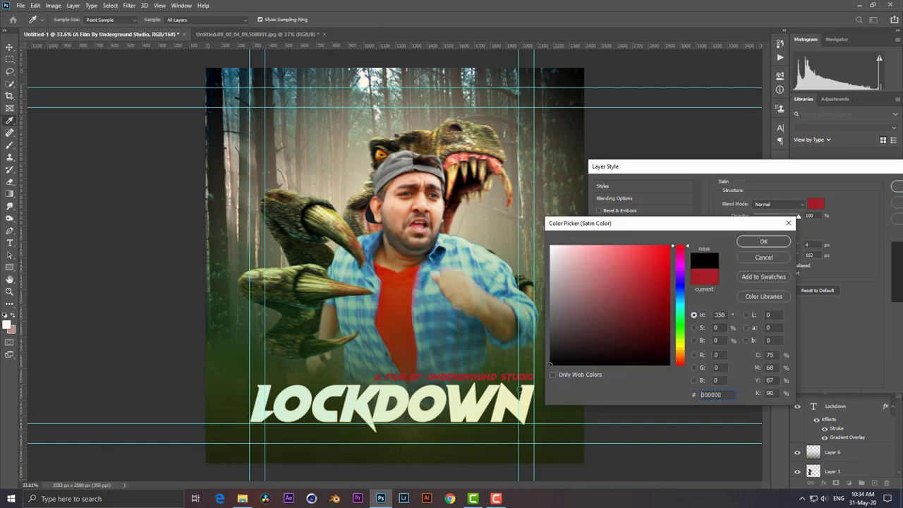
{"action": "left_click", "coordinate": [763, 241]}
{"action": "left_click_drag", "start_coordinate": [798, 216], "coordinate": [761, 217]}
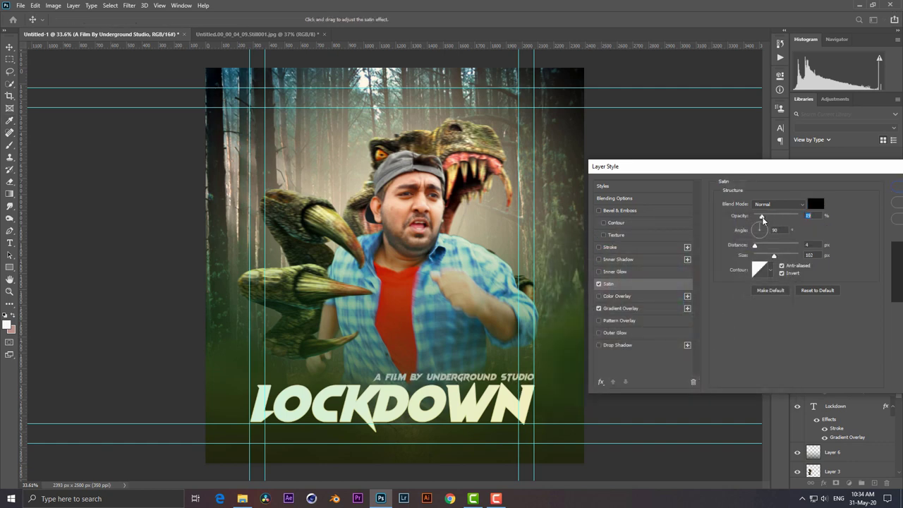
{"action": "left_click", "coordinate": [627, 321]}
{"action": "left_click", "coordinate": [599, 321]}
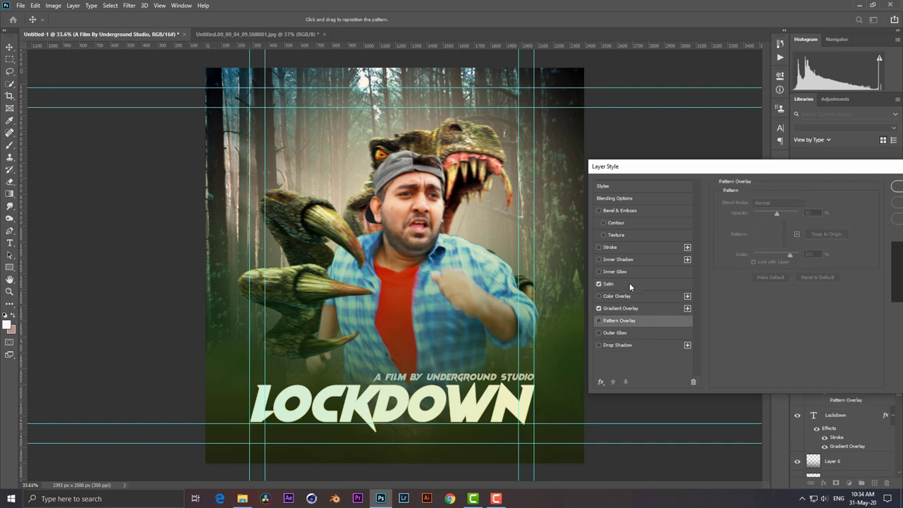
Step: Add a thin Stroke outline to the credit line and apply the layer style
{"action": "left_click", "coordinate": [654, 283]}
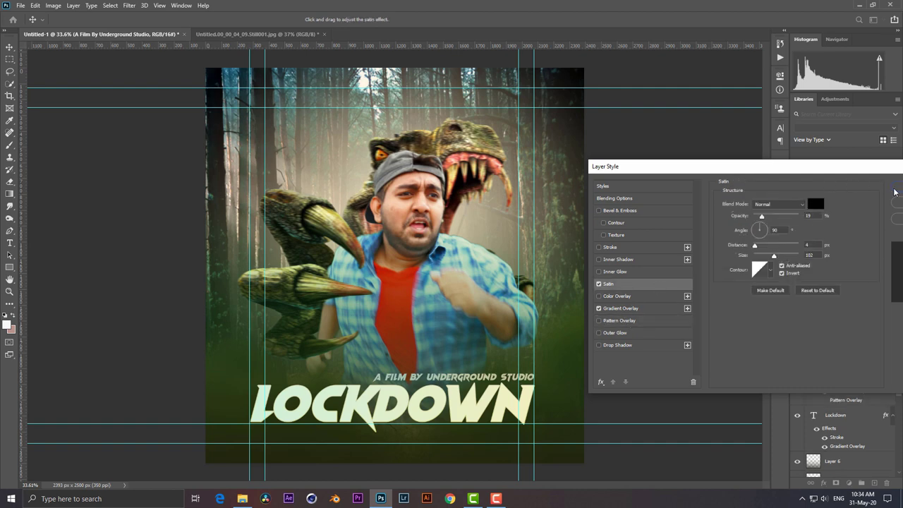
{"action": "left_click", "coordinate": [645, 248]}
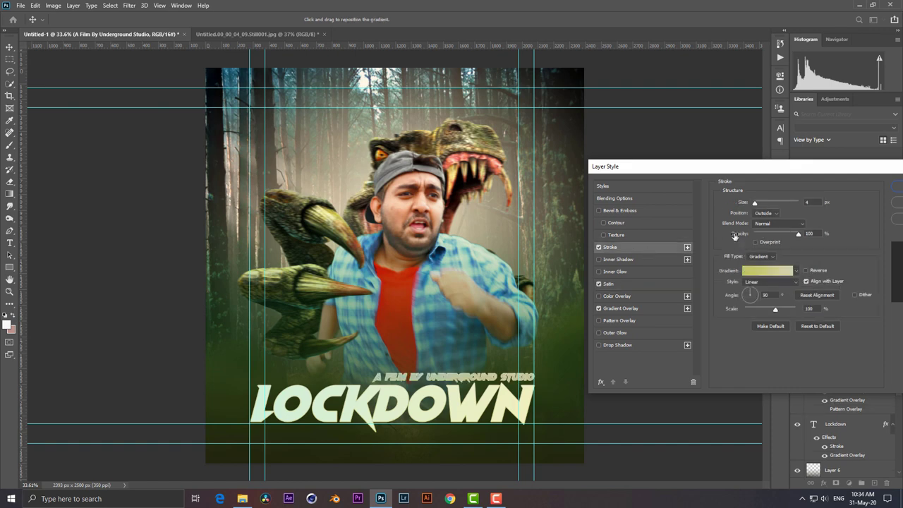
{"action": "left_click_drag", "start_coordinate": [755, 169], "coordinate": [682, 172]}
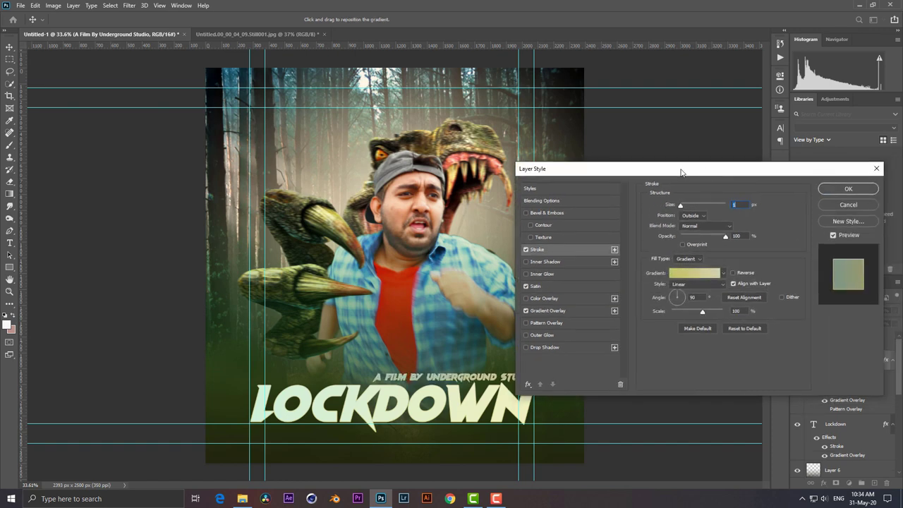
{"action": "left_click", "coordinate": [839, 189]}
{"action": "scroll", "coordinate": [471, 358], "scroll_direction": "down", "scroll_amount": 3}
{"action": "scroll", "coordinate": [472, 357], "scroll_direction": "up", "scroll_amount": 2}
{"action": "scroll", "coordinate": [471, 357], "scroll_direction": "up", "scroll_amount": 1}
{"action": "scroll", "coordinate": [471, 358], "scroll_direction": "up", "scroll_amount": 1}
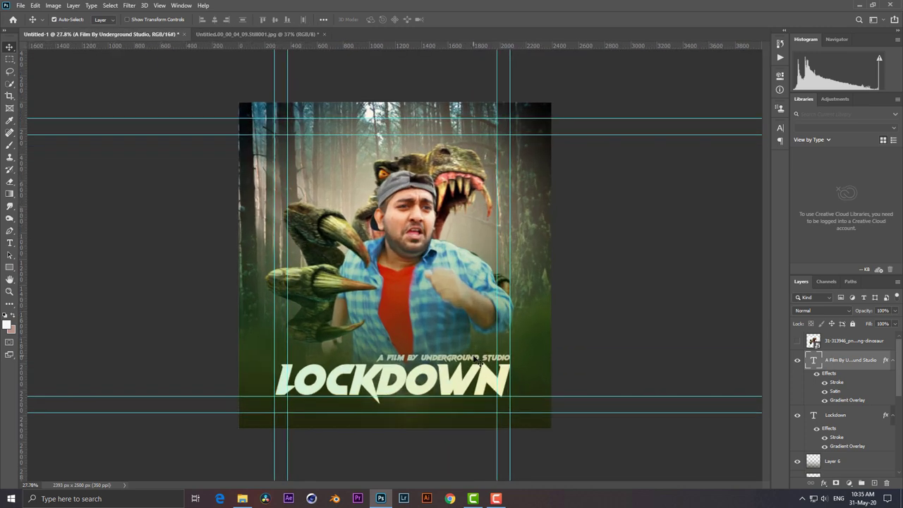
Step: Type 'IN THIS CHRISTMAS 2020' near the poster top in Montserrat
{"action": "left_click", "coordinate": [9, 243]}
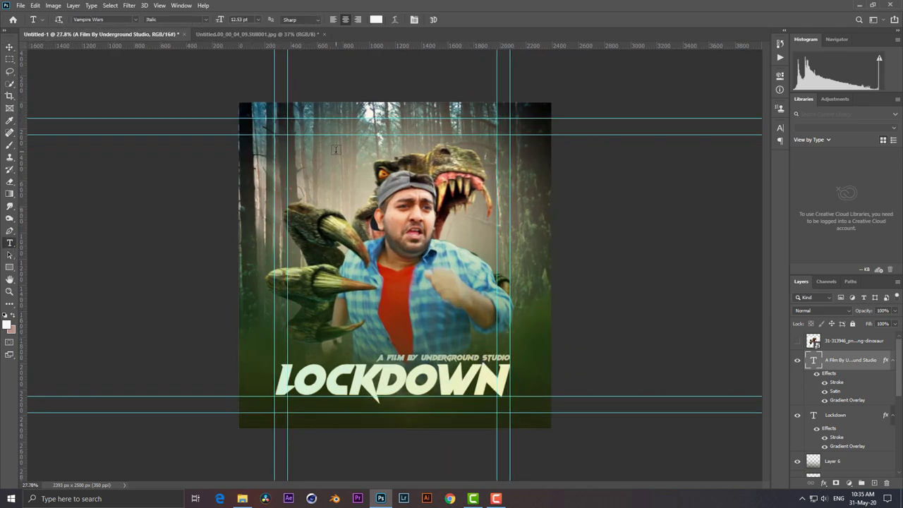
{"action": "left_click", "coordinate": [336, 150]}
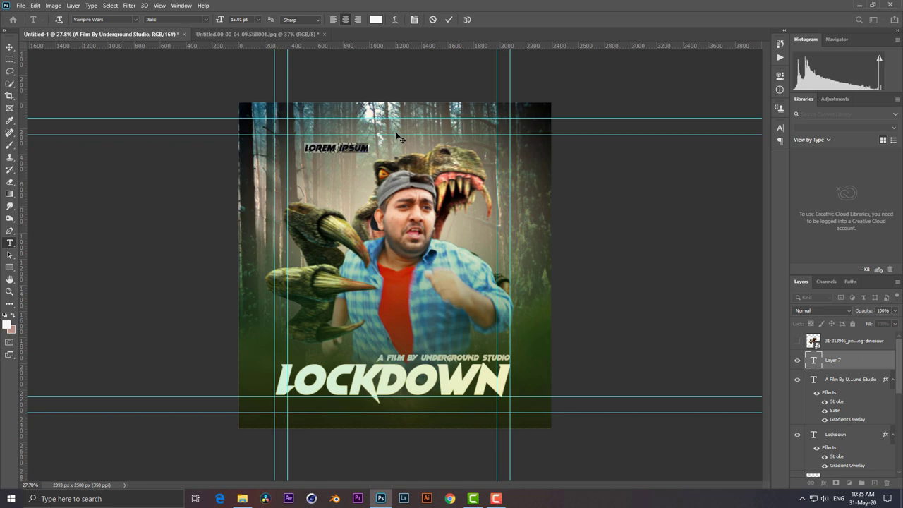
{"action": "type", "text": "IN THIS"}
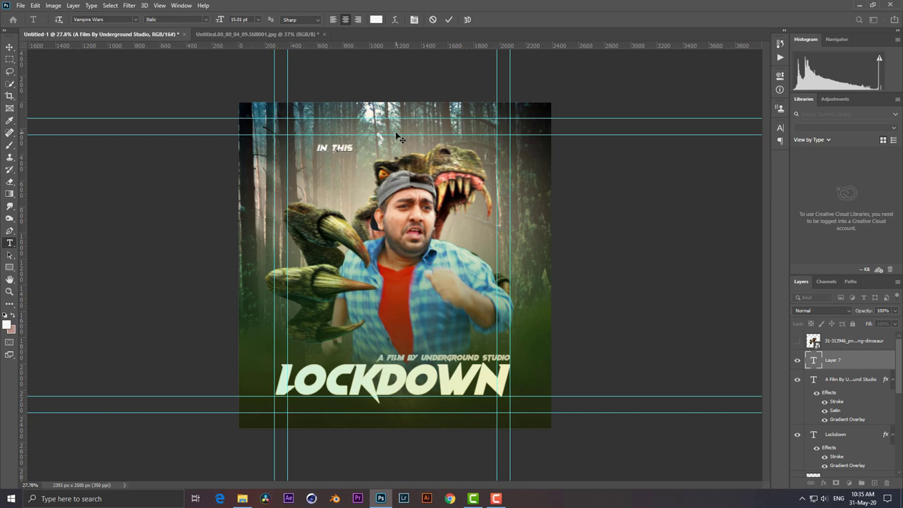
{"action": "type", "text": " C"}
{"action": "type", "text": "HRISTMAS 2020"}
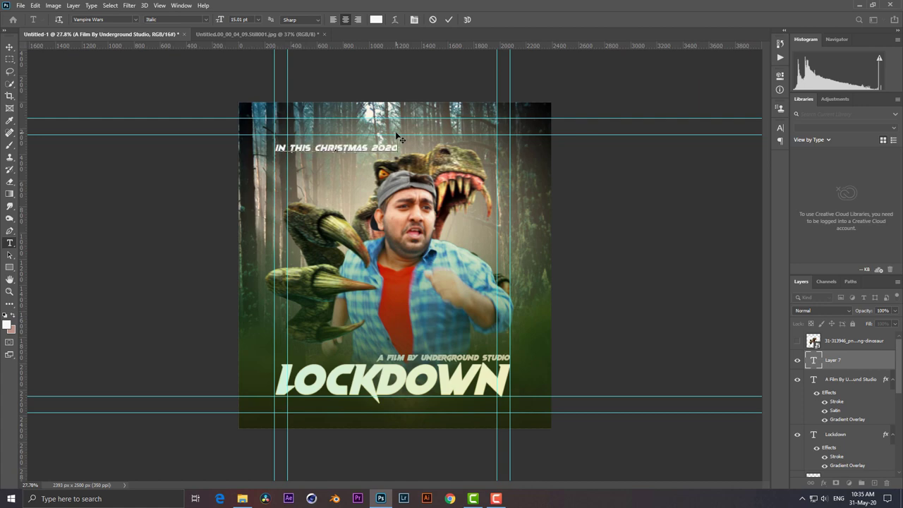
{"action": "key", "text": "ctrl+a"}
{"action": "left_click", "coordinate": [135, 19]}
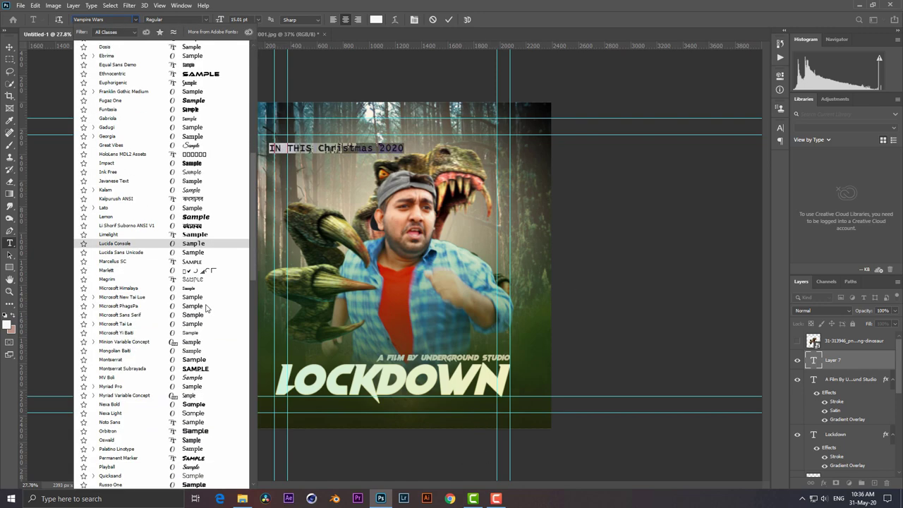
{"action": "left_click", "coordinate": [211, 360]}
Step: Capitalise 'CHRISTMAS', commit the text, and scale the line narrower
{"action": "left_click_drag", "start_coordinate": [324, 148], "coordinate": [368, 149]}
{"action": "type", "text": "HRISTMAS"}
{"action": "key", "text": "ctrl+Return"}
{"action": "key", "text": "ctrl+t"}
{"action": "mouse_move", "coordinate": [403, 149]}
{"action": "left_mouse_down"}
{"action": "mouse_move", "coordinate": [359, 149]}
{"action": "mouse_move", "coordinate": [421, 118]}
{"action": "left_mouse_up"}
{"action": "key", "text": "Return"}
{"action": "key", "text": "t"}
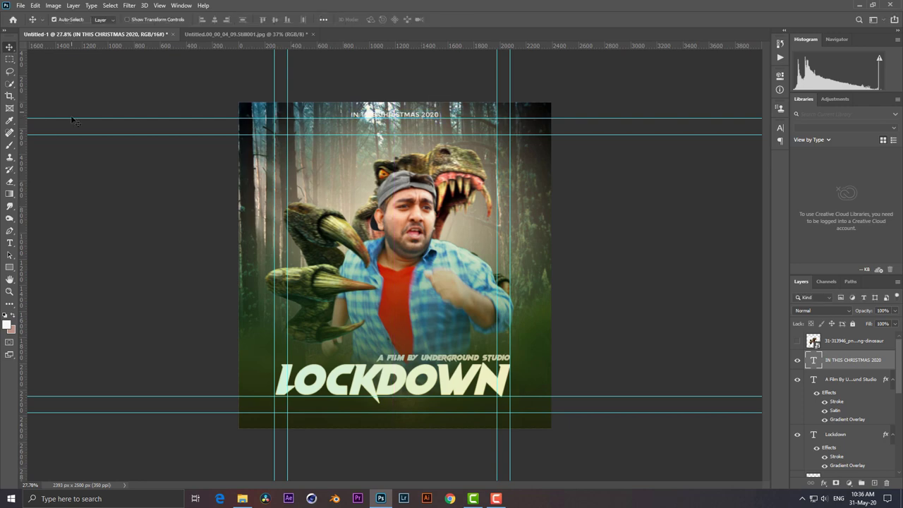
{"action": "right_click", "coordinate": [10, 243]}
Step: Colour the whole Christmas line near-black #131313
{"action": "left_click", "coordinate": [58, 242]}
{"action": "triple_click", "coordinate": [395, 114]}
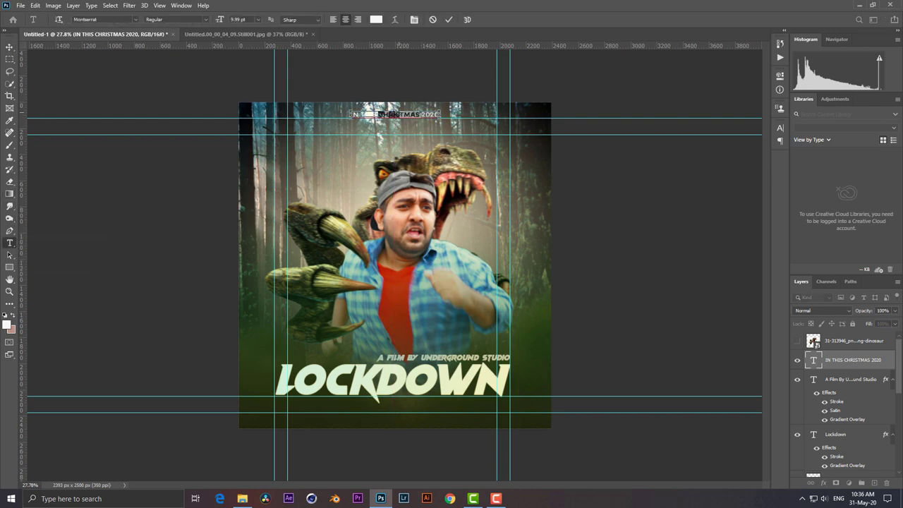
{"action": "key", "text": "ctrl+t"}
{"action": "left_click", "coordinate": [754, 182]}
{"action": "left_click", "coordinate": [551, 356]}
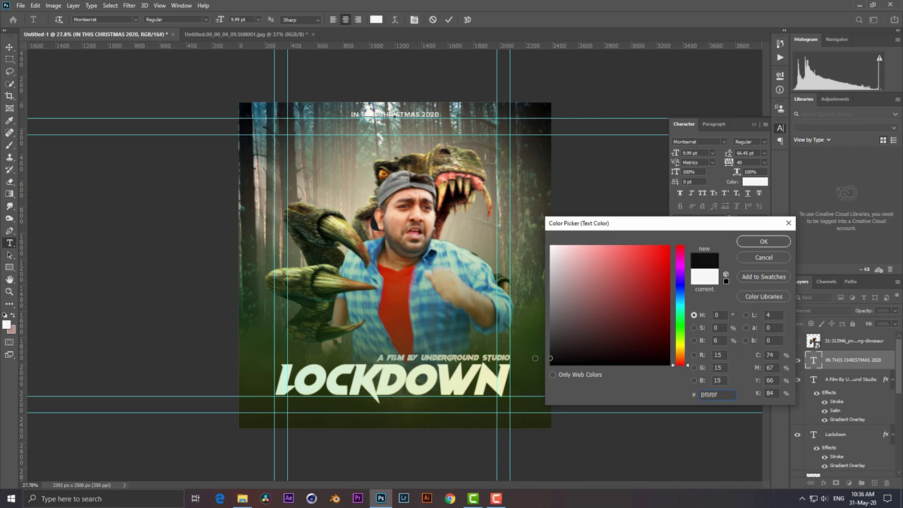
{"action": "left_click", "coordinate": [763, 241]}
Step: Widen the line's tracking to 460 and commit the text edit
{"action": "left_click_drag", "start_coordinate": [730, 163], "coordinate": [741, 163]}
{"action": "scroll", "coordinate": [741, 164], "scroll_direction": "up", "scroll_amount": 3}
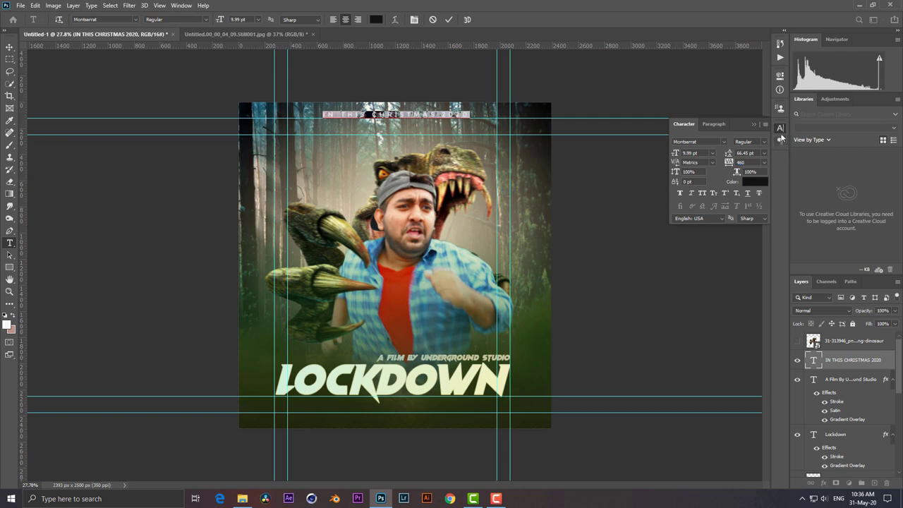
{"action": "left_click", "coordinate": [779, 128]}
{"action": "left_click", "coordinate": [10, 48]}
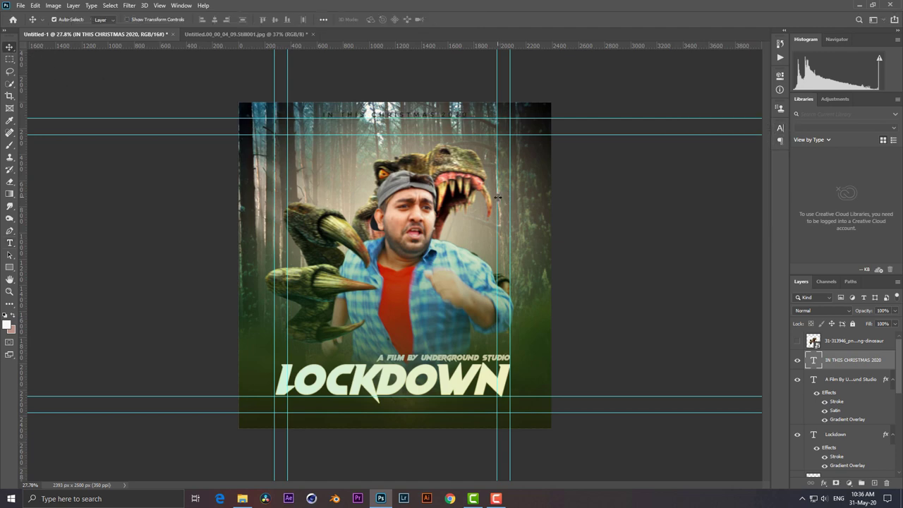
{"action": "scroll", "coordinate": [499, 208], "scroll_direction": "down", "scroll_amount": 2}
{"action": "scroll", "coordinate": [479, 176], "scroll_direction": "up", "scroll_amount": 2}
{"action": "scroll", "coordinate": [465, 148], "scroll_direction": "up", "scroll_amount": 1}
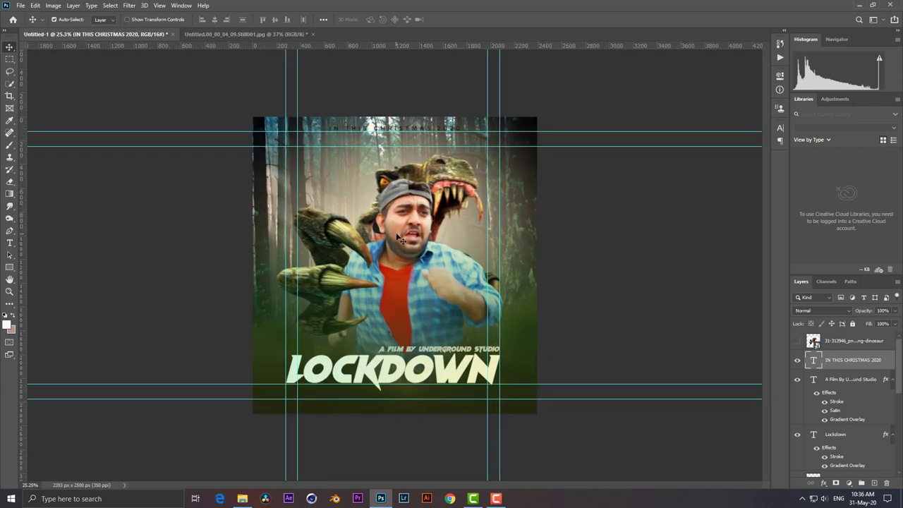
{"action": "scroll", "coordinate": [450, 118], "scroll_direction": "up", "scroll_amount": 3}
{"action": "scroll", "coordinate": [450, 117], "scroll_direction": "down", "scroll_amount": 1}
{"action": "scroll", "coordinate": [450, 118], "scroll_direction": "down", "scroll_amount": 1}
{"action": "scroll", "coordinate": [451, 117], "scroll_direction": "down", "scroll_amount": 2}
{"action": "scroll", "coordinate": [462, 242], "scroll_direction": "up", "scroll_amount": 1}
{"action": "scroll", "coordinate": [462, 242], "scroll_direction": "up", "scroll_amount": 1}
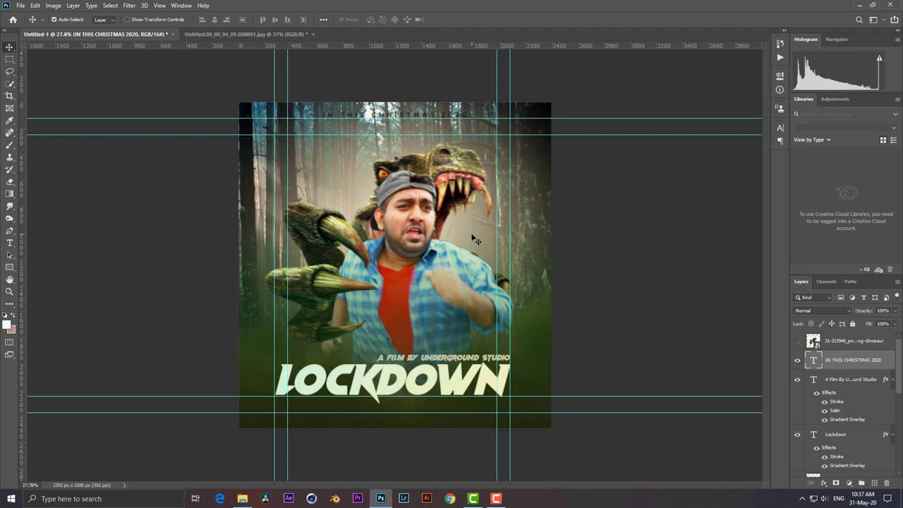
{"action": "scroll", "coordinate": [860, 403], "scroll_direction": "down", "scroll_amount": 5}
{"action": "left_click", "coordinate": [863, 421]}
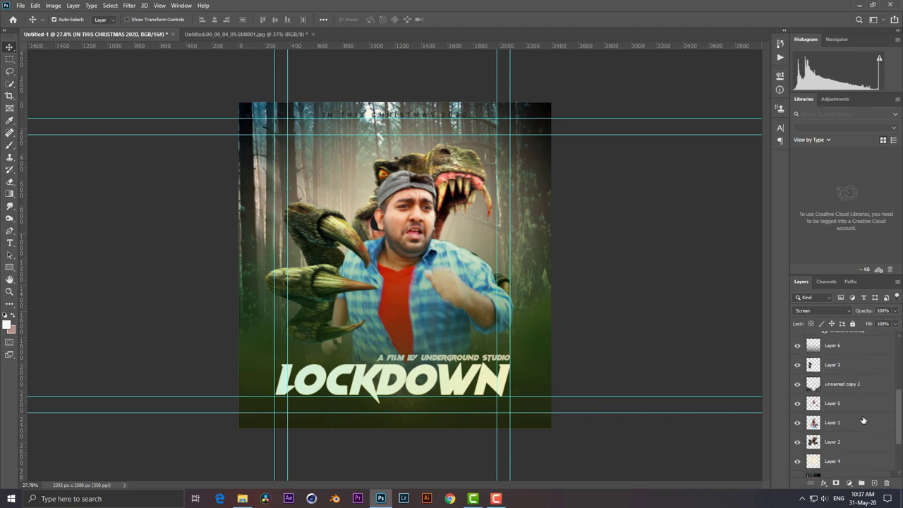
Step: Merge Layer 1 into Layer 5 and duplicate the merged layer
{"action": "left_click", "coordinate": [863, 420]}
{"action": "left_click", "coordinate": [863, 408], "text": "ctrl"}
{"action": "right_click", "coordinate": [862, 407]}
{"action": "left_click", "coordinate": [799, 287]}
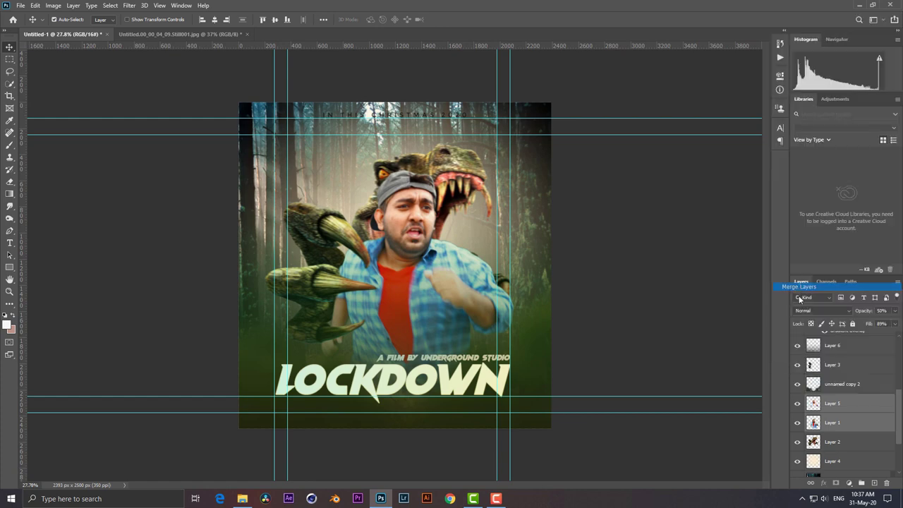
{"action": "double_click", "coordinate": [879, 409]}
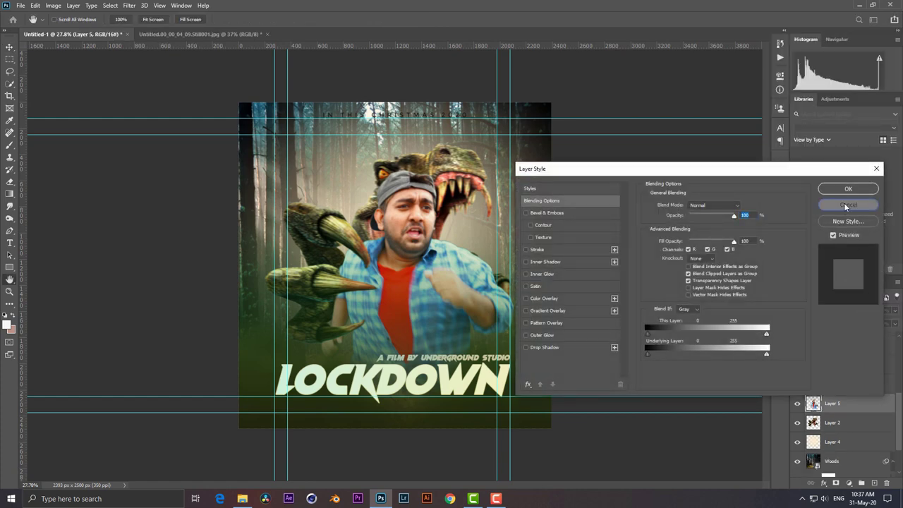
{"action": "left_click", "coordinate": [850, 206]}
{"action": "left_click_drag", "start_coordinate": [875, 407], "coordinate": [876, 483]}
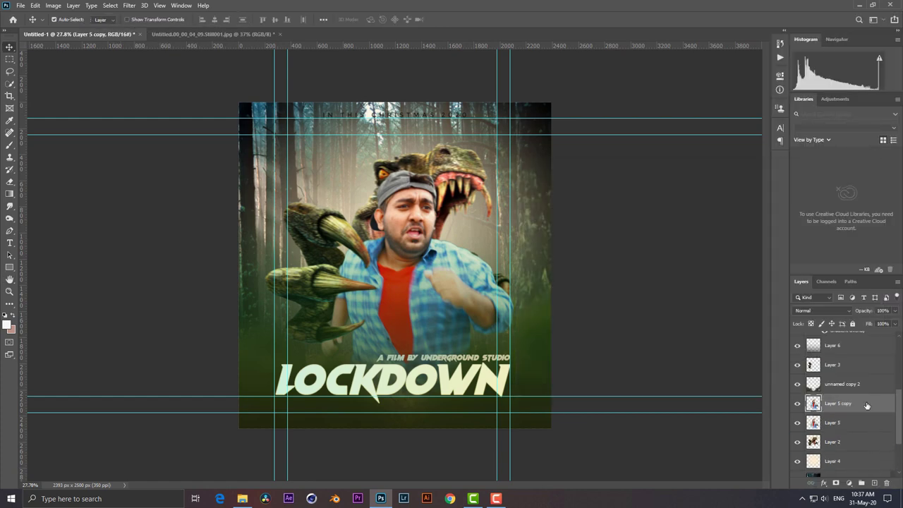
Step: Give Layer 5 copy a cream Inner Glow, with Outer Glow left unchecked
{"action": "double_click", "coordinate": [867, 405]}
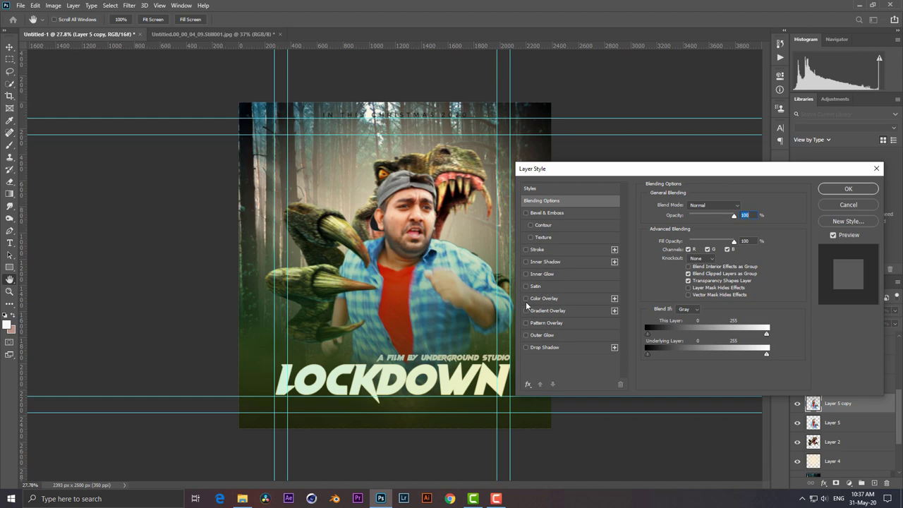
{"action": "left_click", "coordinate": [526, 336]}
{"action": "left_click", "coordinate": [526, 335]}
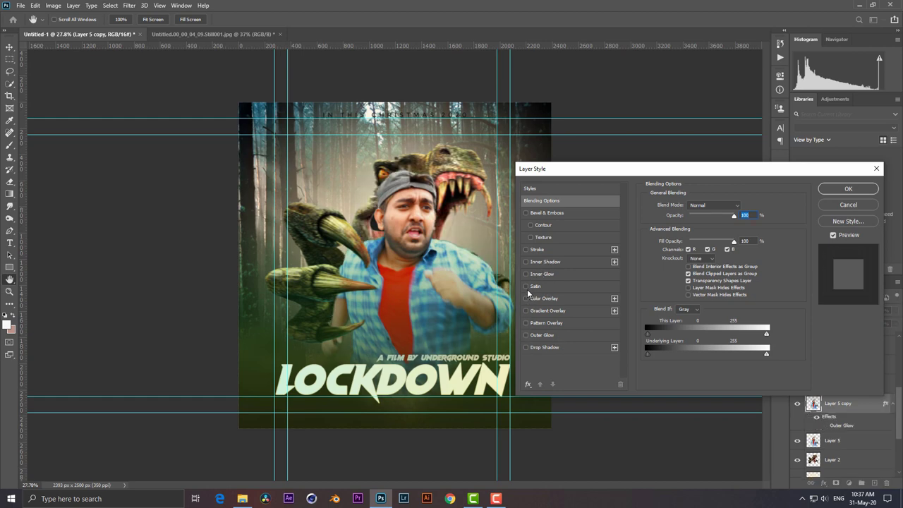
{"action": "left_click", "coordinate": [580, 278]}
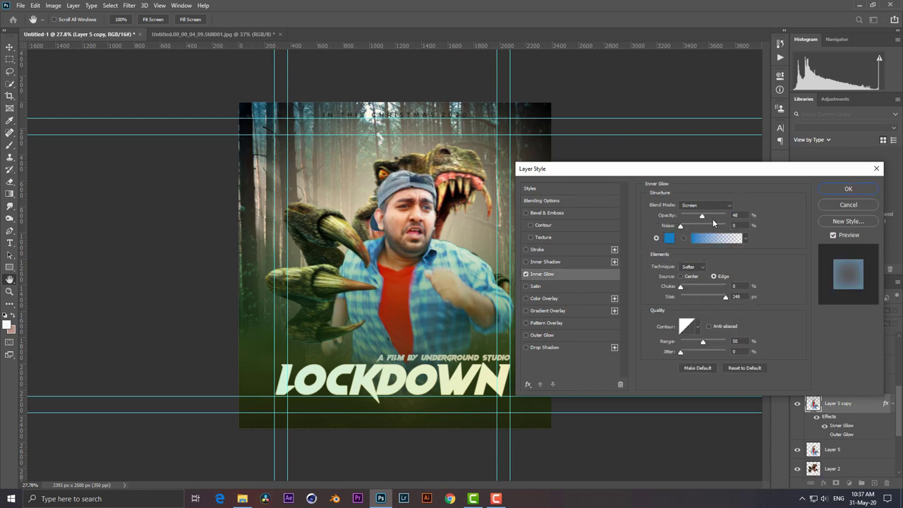
{"action": "left_click", "coordinate": [664, 235]}
{"action": "left_click", "coordinate": [368, 193]}
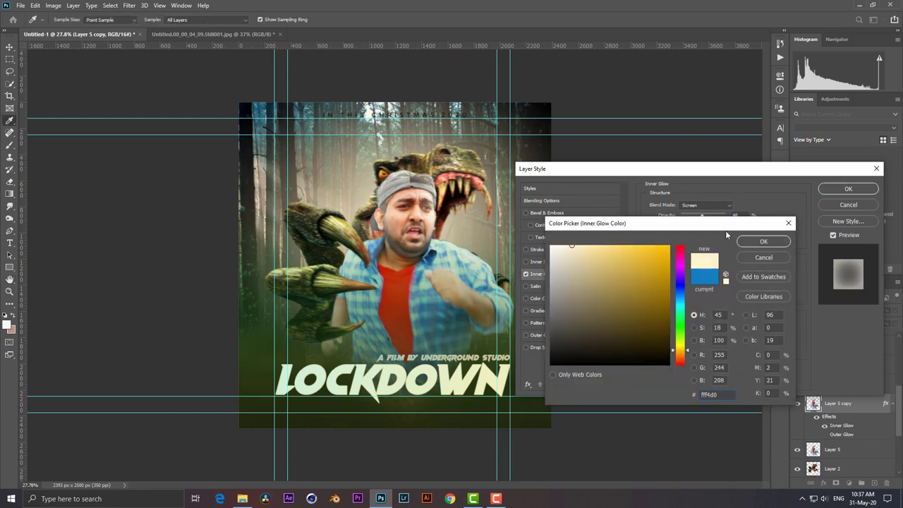
{"action": "left_click", "coordinate": [773, 244]}
Step: Set the Inner Glow to about 66% opacity, 61% range and smaller size
{"action": "left_click_drag", "start_coordinate": [702, 216], "coordinate": [706, 216]}
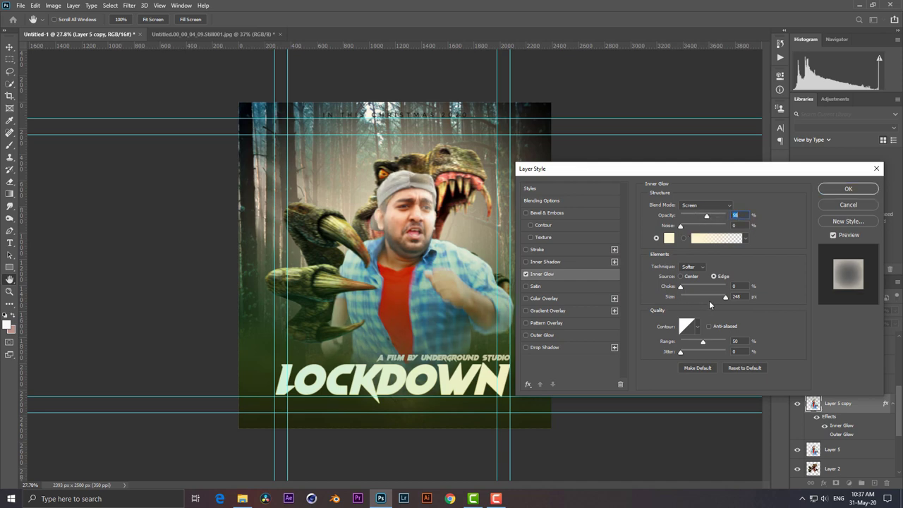
{"action": "left_click_drag", "start_coordinate": [712, 345], "coordinate": [710, 343]}
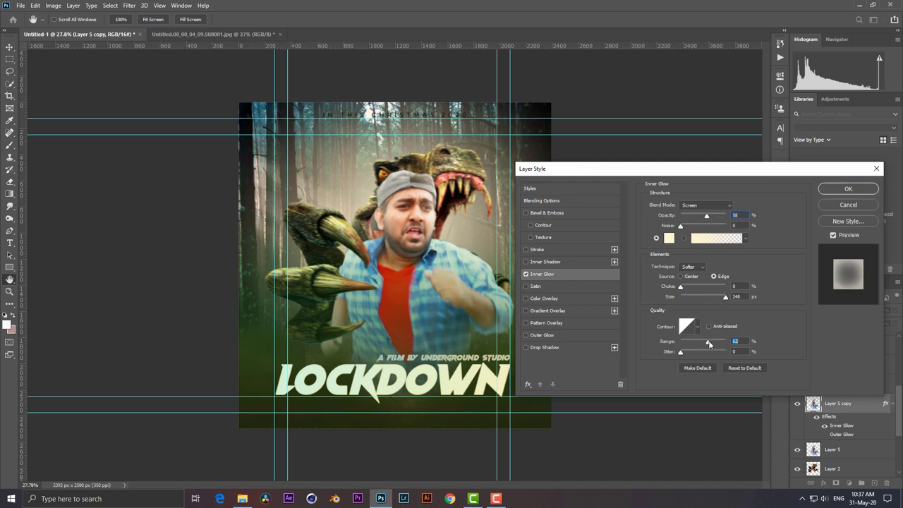
{"action": "left_click_drag", "start_coordinate": [711, 343], "coordinate": [707, 342]}
{"action": "left_click_drag", "start_coordinate": [706, 216], "coordinate": [710, 221]}
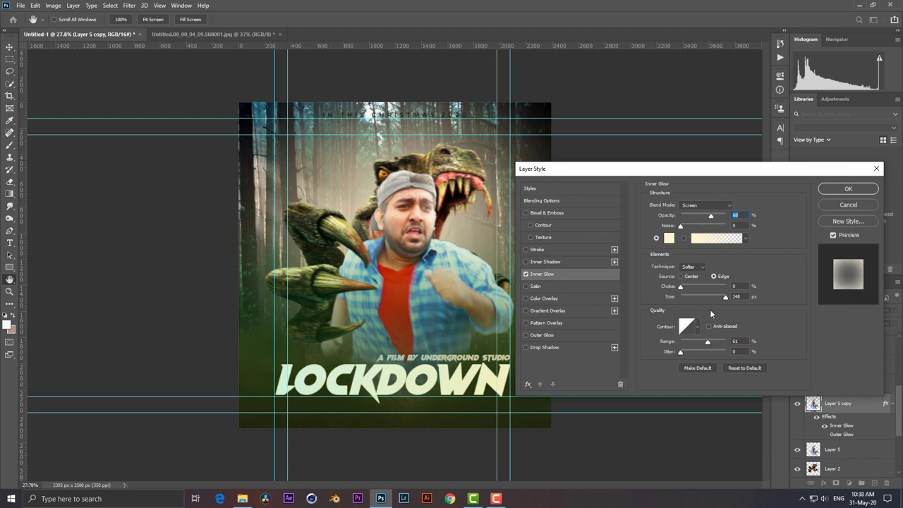
{"action": "left_click_drag", "start_coordinate": [711, 297], "coordinate": [696, 295]}
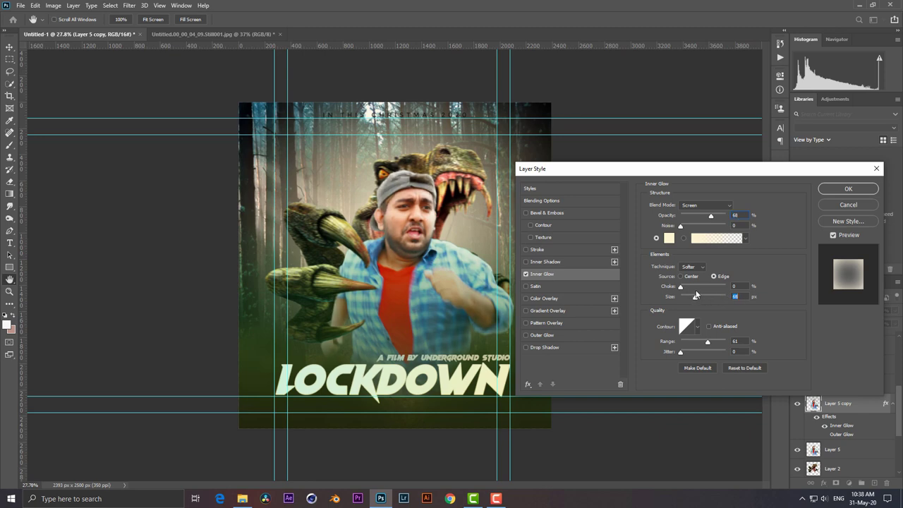
{"action": "left_click", "coordinate": [848, 189]}
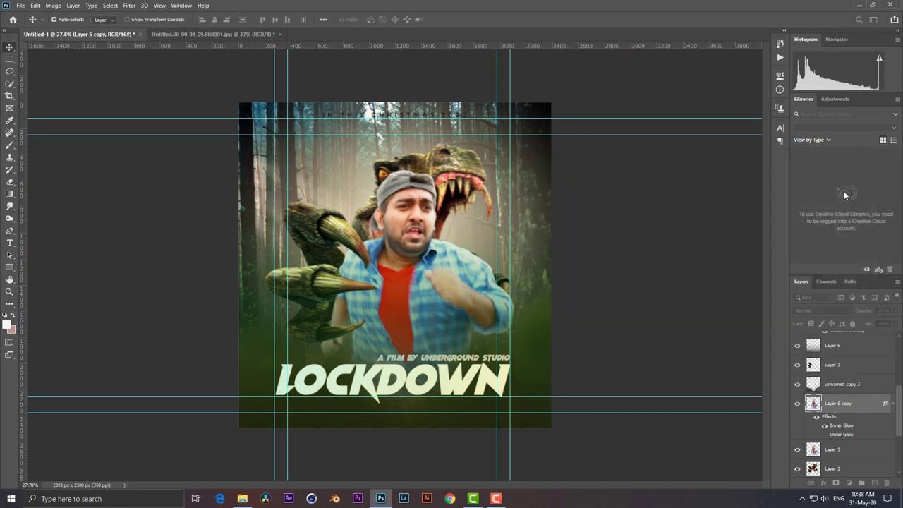
Step: Set up the Eraser with a 457 px brush
{"action": "left_click", "coordinate": [10, 181]}
{"action": "right_click", "coordinate": [543, 287]}
{"action": "double_click", "coordinate": [617, 287]}
{"action": "type", "text": "457"}
{"action": "key", "text": "Return"}
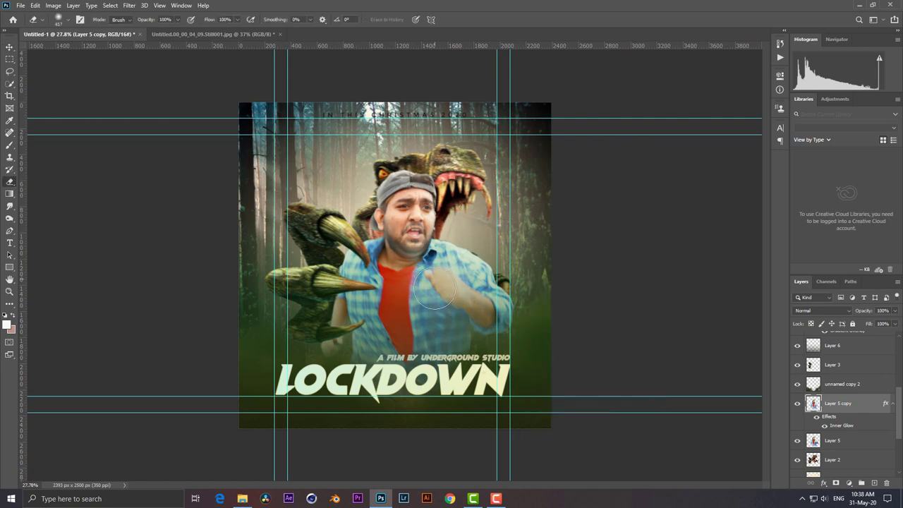
Step: Erase the glow copy over the man's body, the dinosaur's jaw and his face
{"action": "left_click_drag", "start_coordinate": [423, 232], "coordinate": [417, 427]}
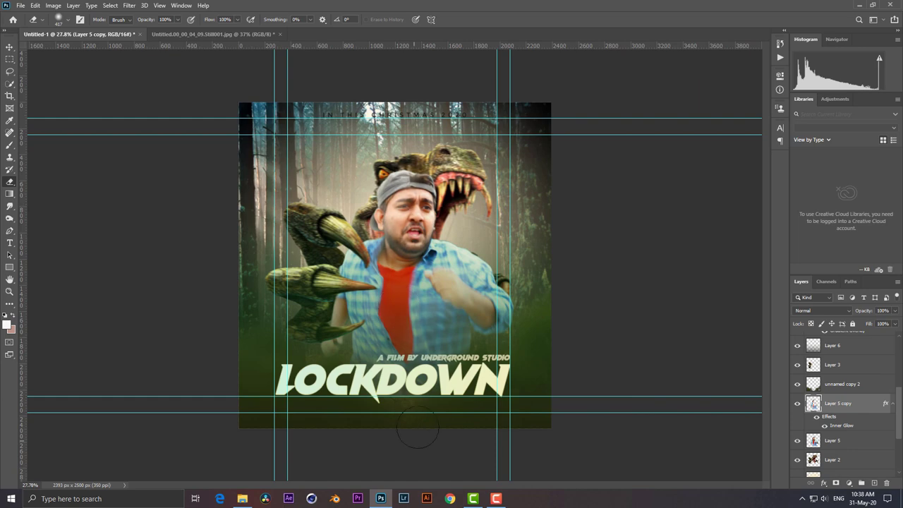
{"action": "left_click_drag", "start_coordinate": [435, 228], "coordinate": [454, 223]}
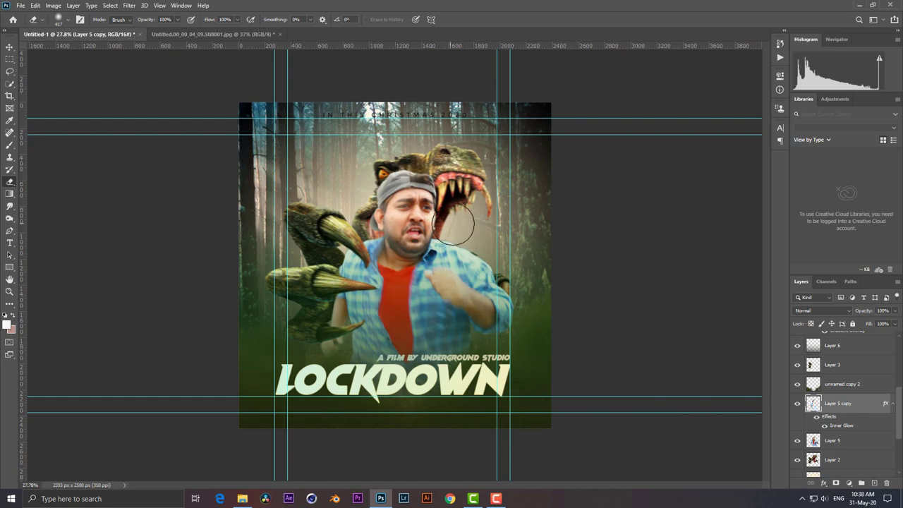
{"action": "scroll", "coordinate": [543, 338], "scroll_direction": "down", "scroll_amount": 2}
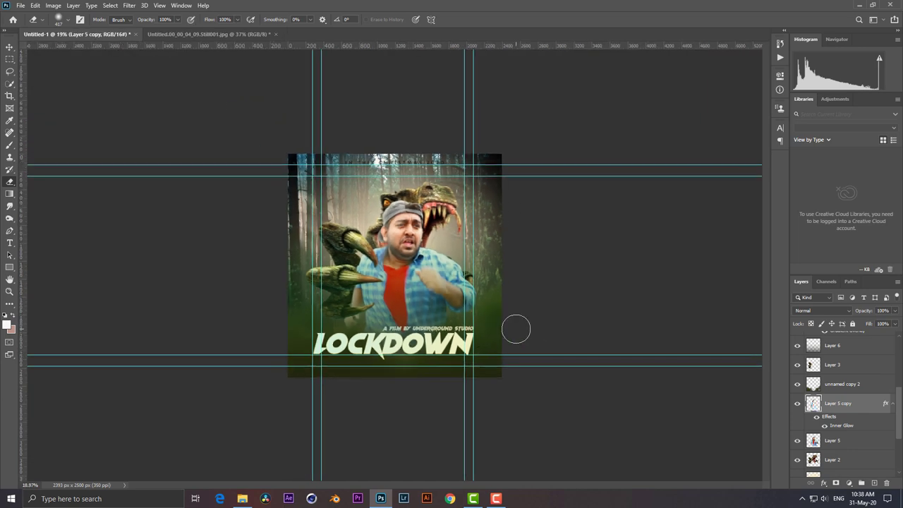
{"action": "scroll", "coordinate": [514, 327], "scroll_direction": "up", "scroll_amount": 2}
{"action": "left_click_drag", "start_coordinate": [412, 222], "coordinate": [427, 221]}
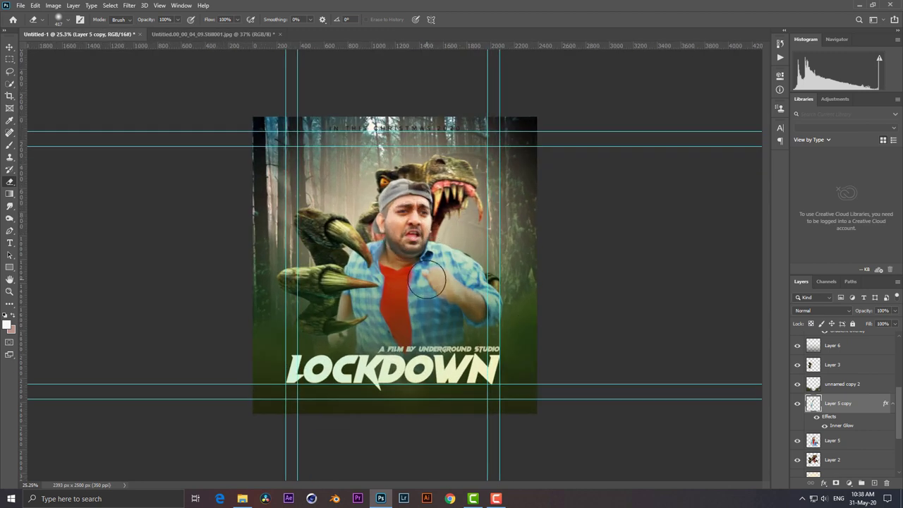
{"action": "scroll", "coordinate": [489, 324], "scroll_direction": "up", "scroll_amount": 1}
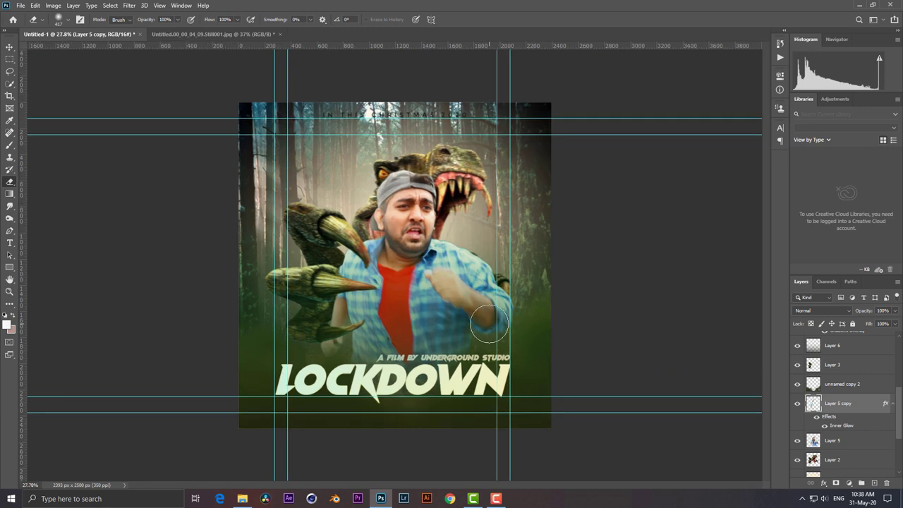
{"action": "scroll", "coordinate": [849, 426], "scroll_direction": "down", "scroll_amount": 1}
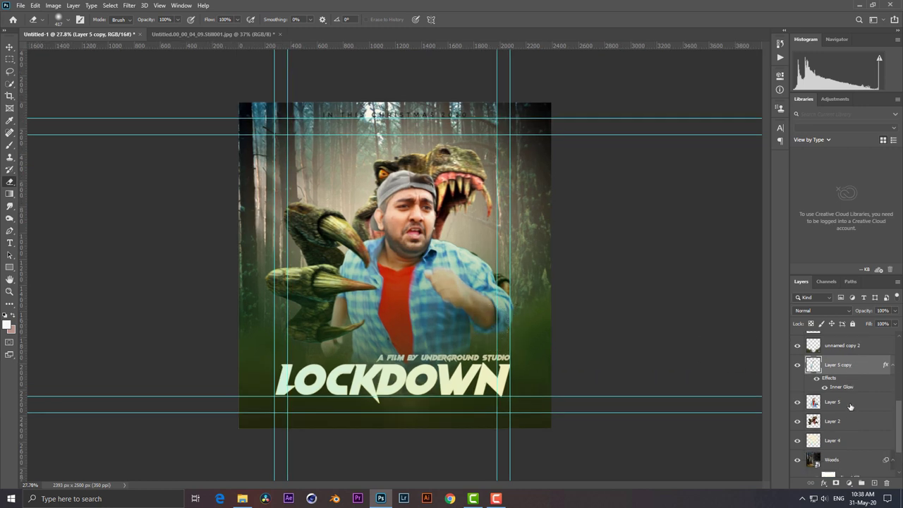
Step: Add a new layer above Layer 5 and set the gradient's left stop to pale cream
{"action": "left_click", "coordinate": [839, 402]}
{"action": "left_click", "coordinate": [874, 483]}
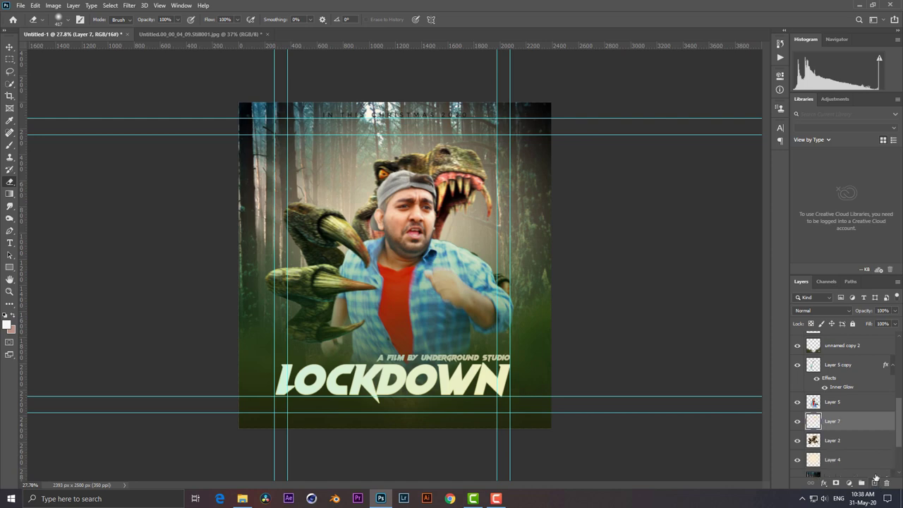
{"action": "left_click", "coordinate": [9, 193]}
{"action": "left_click", "coordinate": [70, 19]}
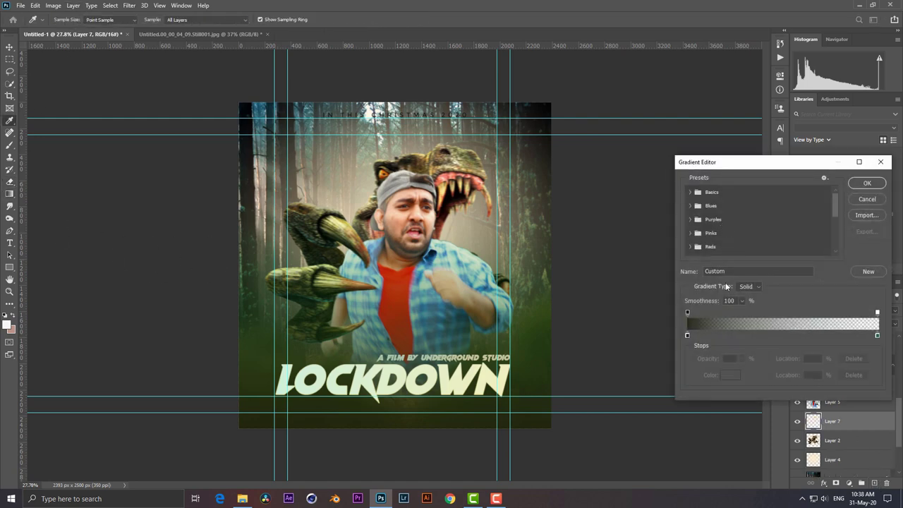
{"action": "left_click", "coordinate": [686, 336]}
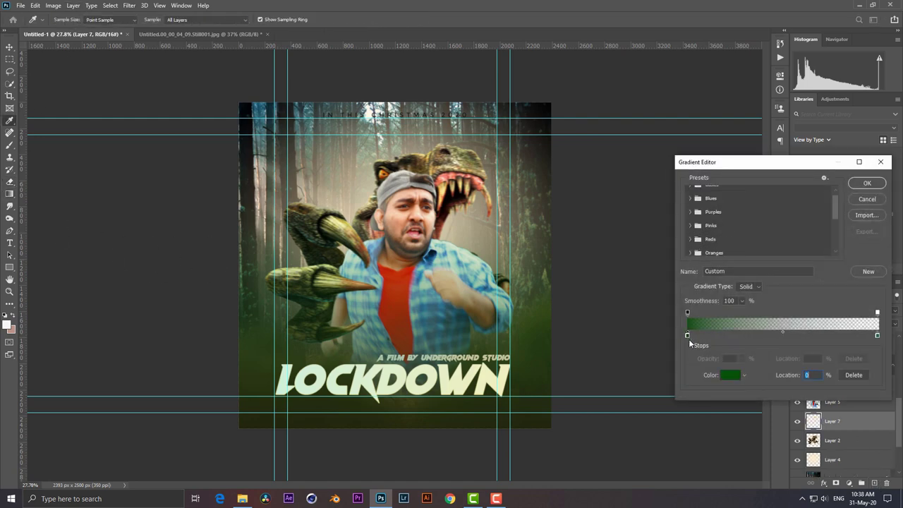
{"action": "left_click", "coordinate": [729, 375]}
{"action": "type", "text": "ffffff"}
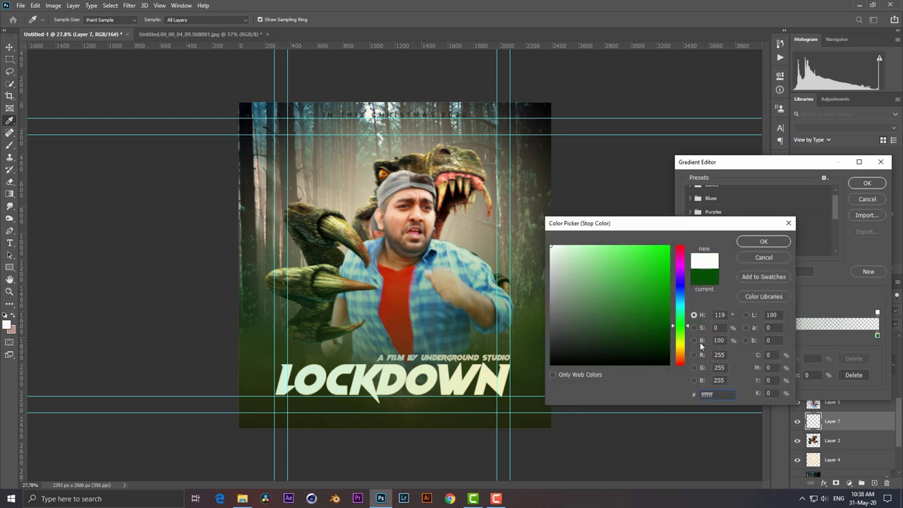
{"action": "left_click", "coordinate": [680, 348]}
{"action": "left_click_drag", "start_coordinate": [584, 262], "coordinate": [583, 246]}
{"action": "left_click", "coordinate": [774, 244]}
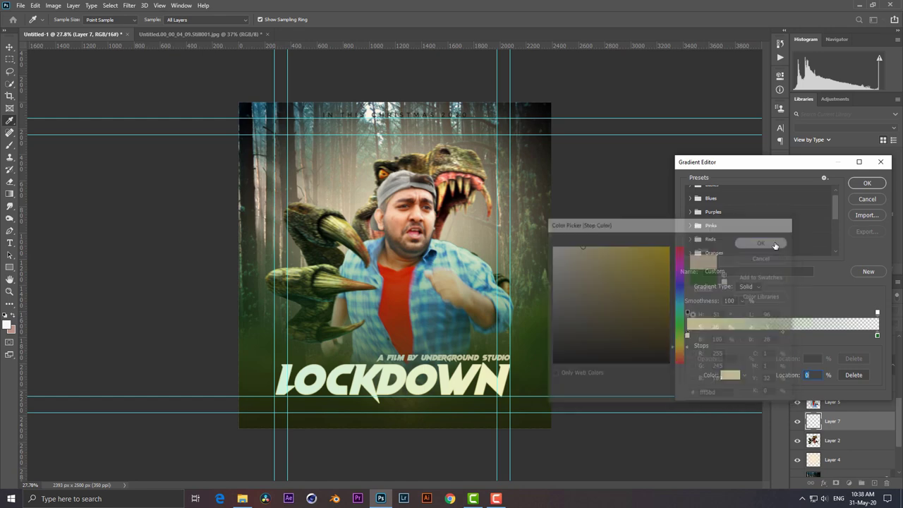
Step: Set the gradient's right stop to white and accept the gradient
{"action": "left_click", "coordinate": [877, 336]}
{"action": "left_click", "coordinate": [727, 379]}
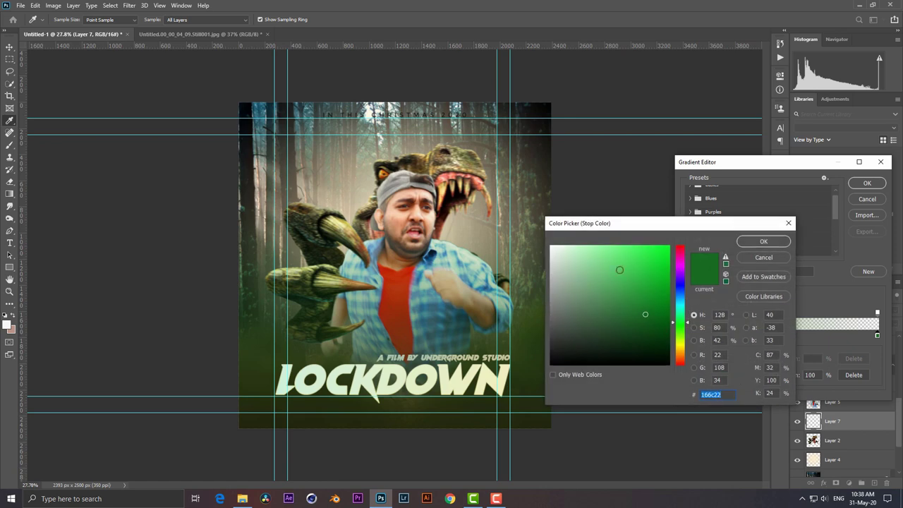
{"action": "left_click", "coordinate": [579, 255]}
{"action": "left_click", "coordinate": [770, 243]}
{"action": "left_click", "coordinate": [866, 184]}
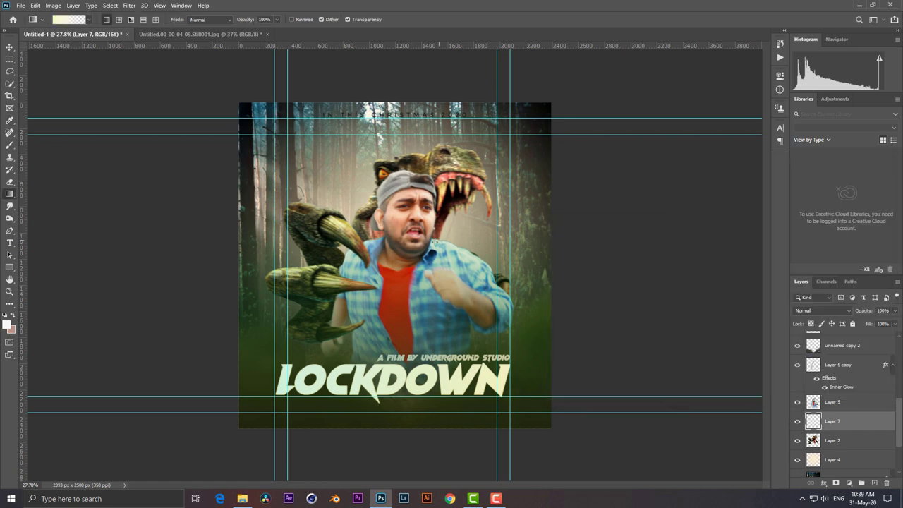
Step: Draw the cream gradient from the poster's right edge on Layer 7
{"action": "mouse_move", "coordinate": [574, 245]}
{"action": "left_mouse_down"}
{"action": "mouse_move", "coordinate": [418, 270]}
{"action": "mouse_move", "coordinate": [559, 262]}
{"action": "left_mouse_up"}
{"action": "key", "text": "ctrl+z"}
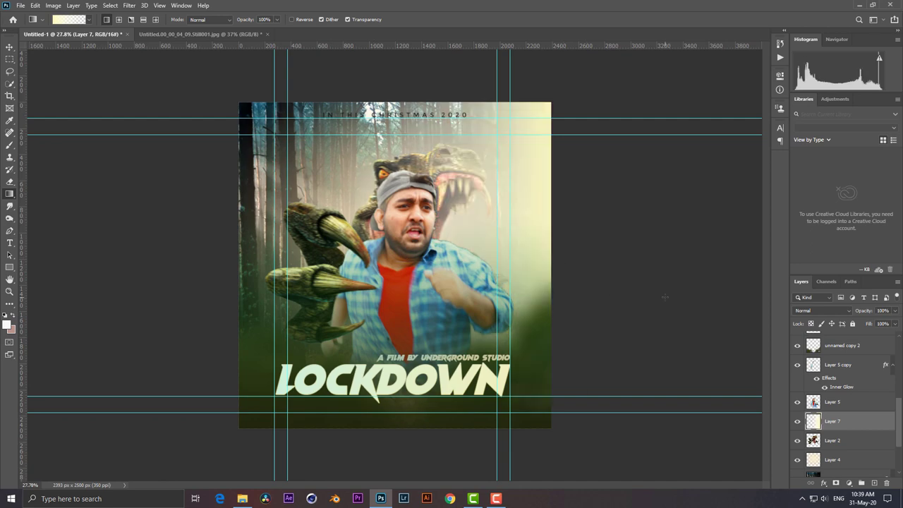
{"action": "scroll", "coordinate": [427, 322], "scroll_direction": "down", "scroll_amount": 2}
{"action": "scroll", "coordinate": [440, 322], "scroll_direction": "down", "scroll_amount": 2}
{"action": "scroll", "coordinate": [449, 324], "scroll_direction": "up", "scroll_amount": 2}
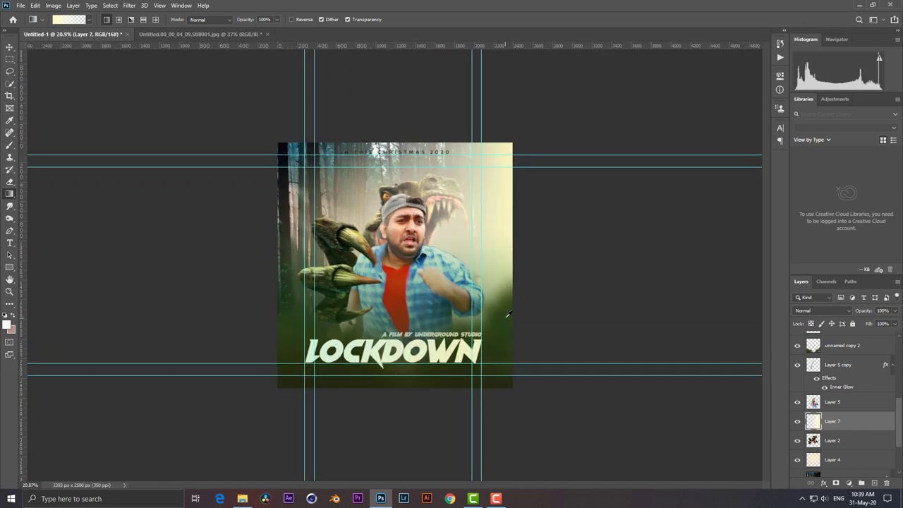
{"action": "scroll", "coordinate": [489, 314], "scroll_direction": "up", "scroll_amount": 1}
{"action": "scroll", "coordinate": [508, 315], "scroll_direction": "down", "scroll_amount": 1}
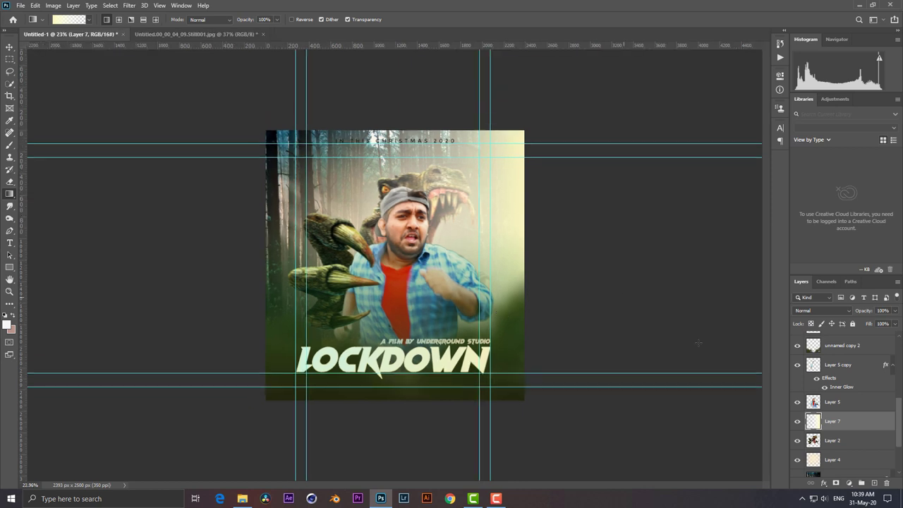
Step: Move Layer 7 above Layer 5 and set its Fill to 63%
{"action": "left_click_drag", "start_coordinate": [850, 425], "coordinate": [848, 390]}
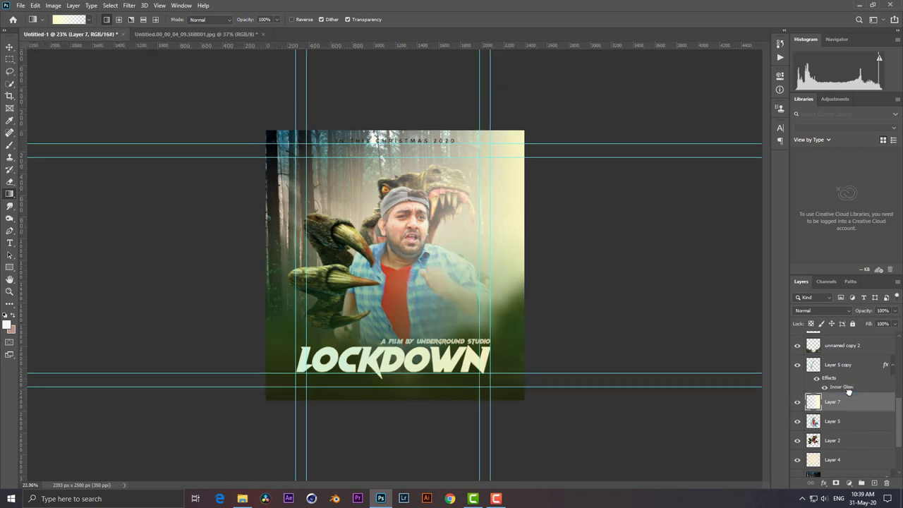
{"action": "left_click_drag", "start_coordinate": [896, 325], "coordinate": [879, 338]}
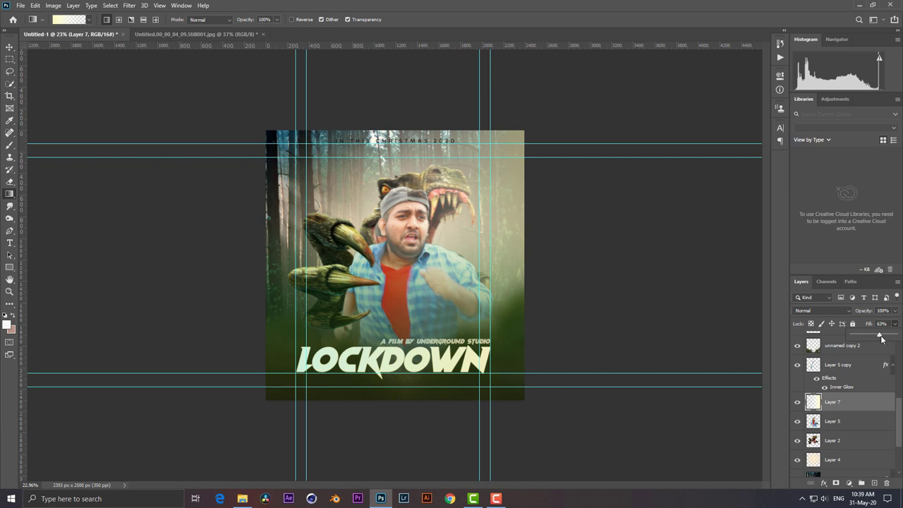
{"action": "scroll", "coordinate": [854, 416], "scroll_direction": "up", "scroll_amount": 2}
Step: Select the unnamed copy 2 layer and ready the Eraser
{"action": "left_click", "coordinate": [860, 392]}
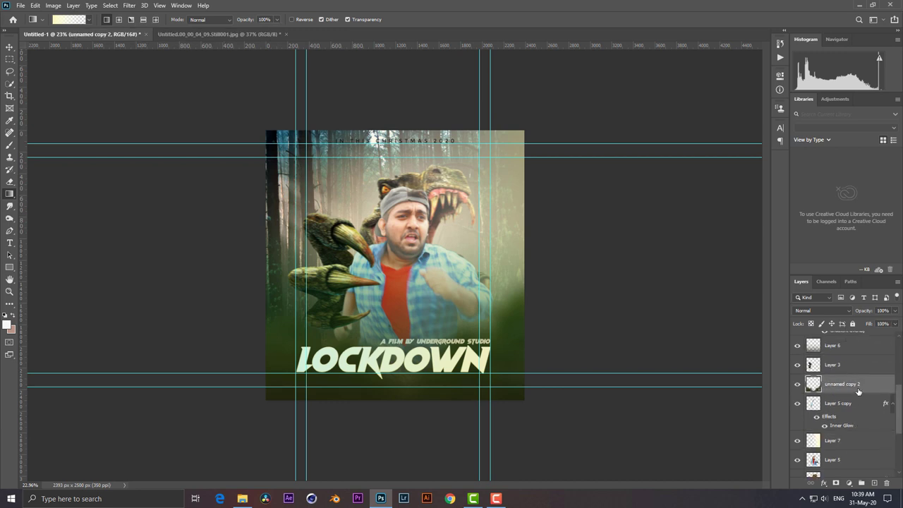
{"action": "key", "text": "e"}
{"action": "right_click", "coordinate": [570, 292]}
{"action": "right_click", "coordinate": [444, 290]}
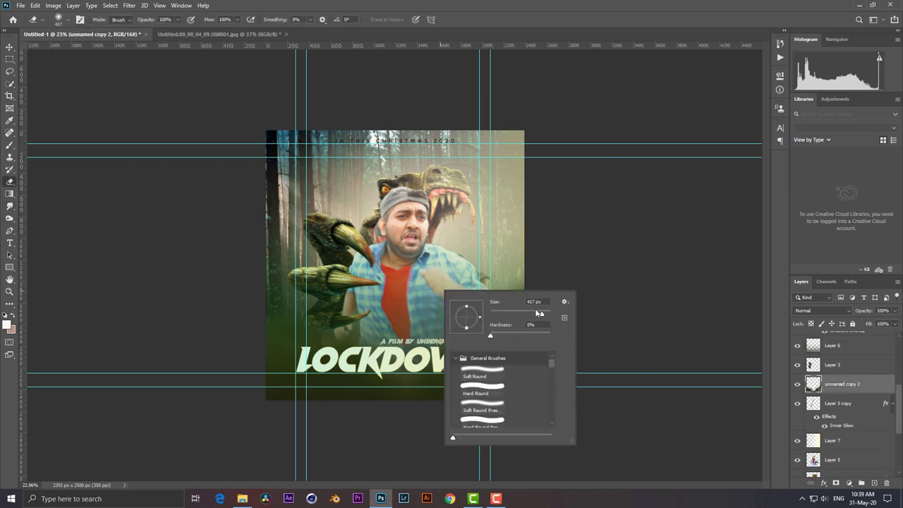
{"action": "key", "text": "Return"}
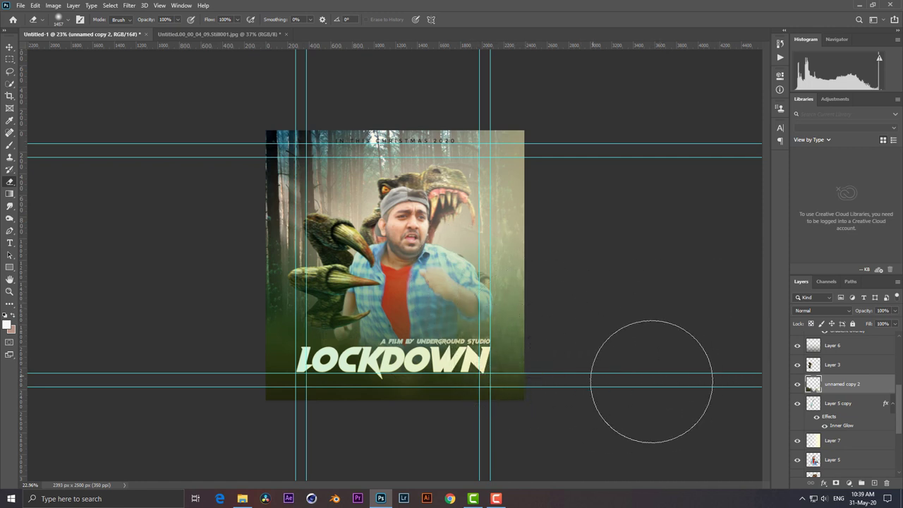
{"action": "scroll", "coordinate": [552, 265], "scroll_direction": "up", "scroll_amount": 1}
{"action": "scroll", "coordinate": [552, 264], "scroll_direction": "up", "scroll_amount": 2}
{"action": "scroll", "coordinate": [847, 395], "scroll_direction": "down", "scroll_amount": 3}
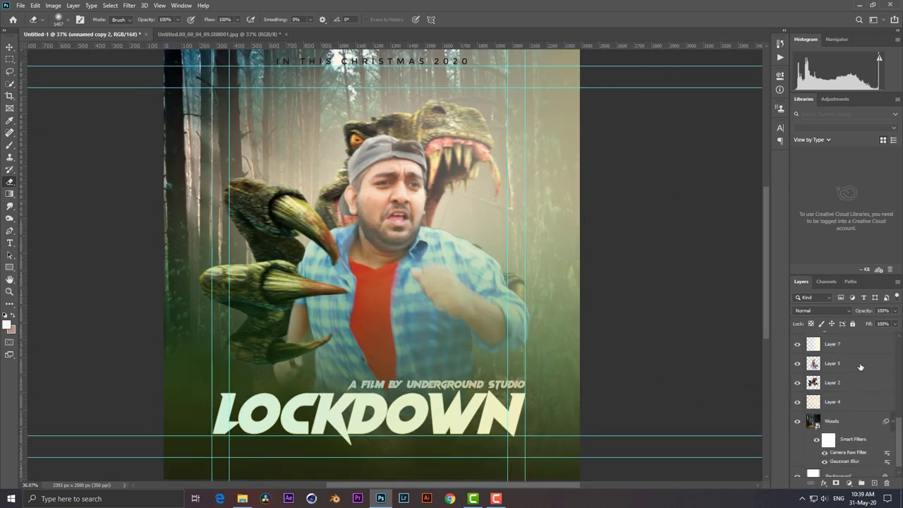
Step: Quick-select the man's face, body and shirt on Layer 5
{"action": "left_click", "coordinate": [870, 366]}
{"action": "scroll", "coordinate": [685, 332], "scroll_direction": "up", "scroll_amount": 1}
{"action": "scroll", "coordinate": [564, 296], "scroll_direction": "up", "scroll_amount": 1}
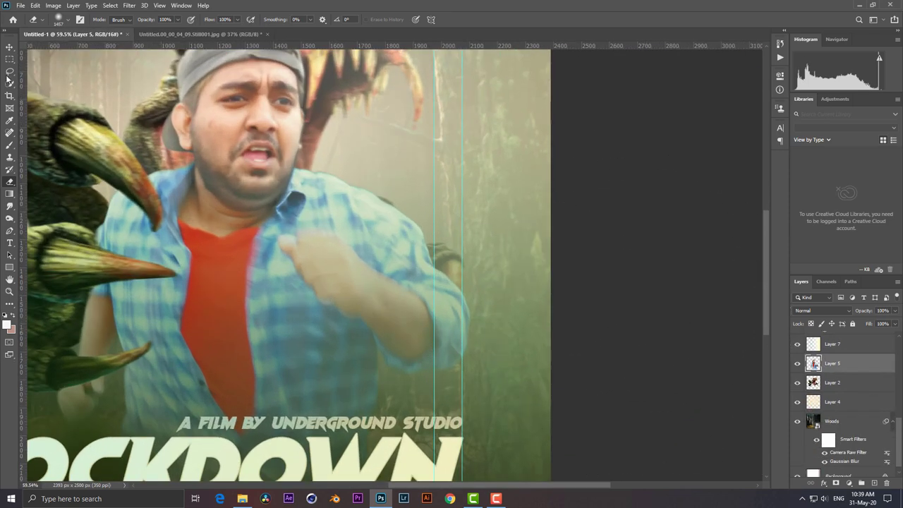
{"action": "left_click", "coordinate": [10, 85]}
{"action": "left_click_drag", "start_coordinate": [258, 123], "coordinate": [487, 332]}
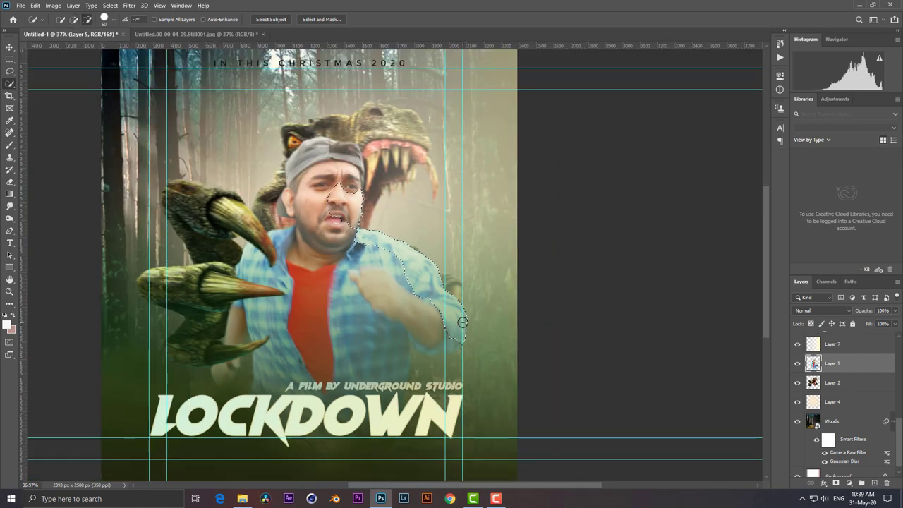
{"action": "scroll", "coordinate": [465, 324], "scroll_direction": "down", "scroll_amount": 2}
{"action": "left_click_drag", "start_coordinate": [456, 252], "coordinate": [449, 318]}
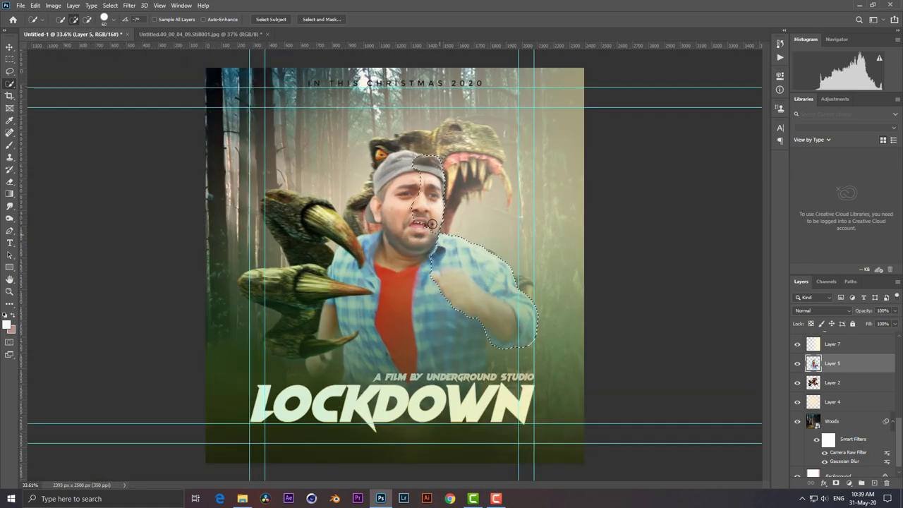
{"action": "scroll", "coordinate": [588, 299], "scroll_direction": "up", "scroll_amount": 2}
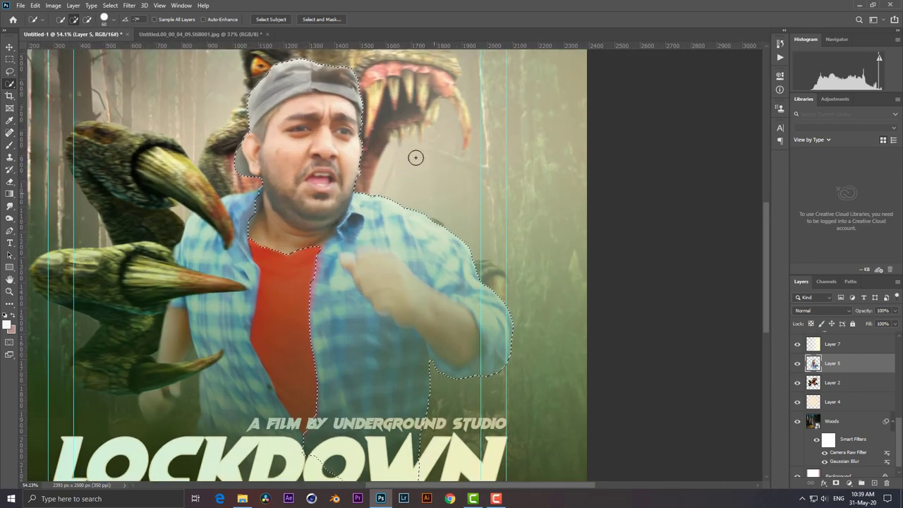
{"action": "scroll", "coordinate": [431, 305], "scroll_direction": "down", "scroll_amount": 2}
{"action": "left_click_drag", "start_coordinate": [269, 302], "coordinate": [223, 386]}
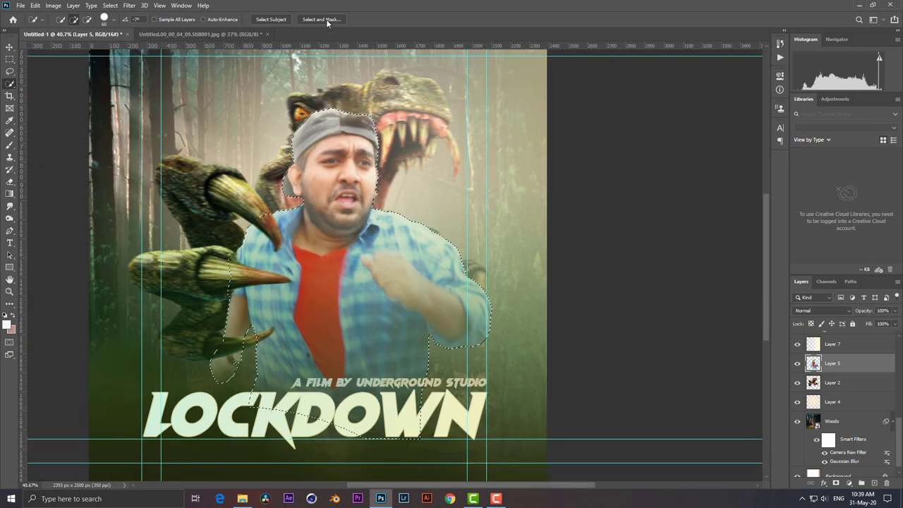
Step: Contract the selection edge by -17%, delete the inverted fringe, then switch to Chrome
{"action": "left_click", "coordinate": [321, 19]}
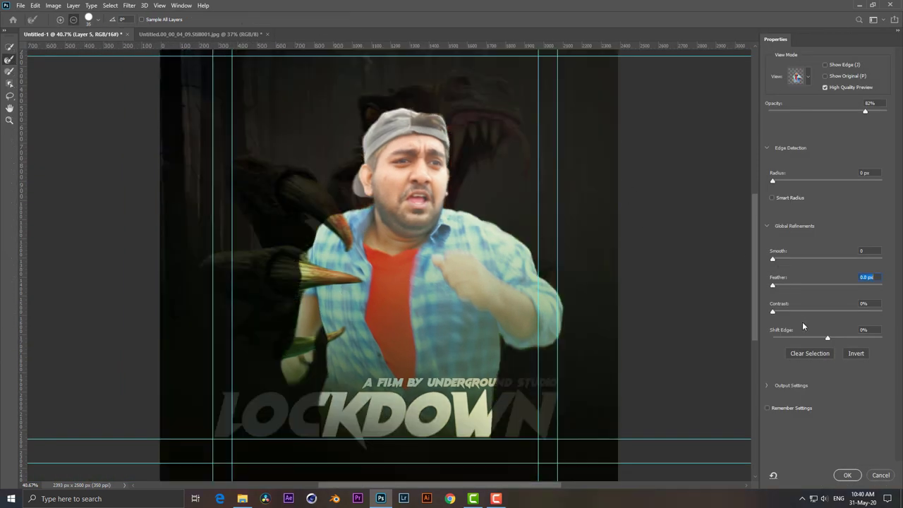
{"action": "left_click", "coordinate": [847, 474]}
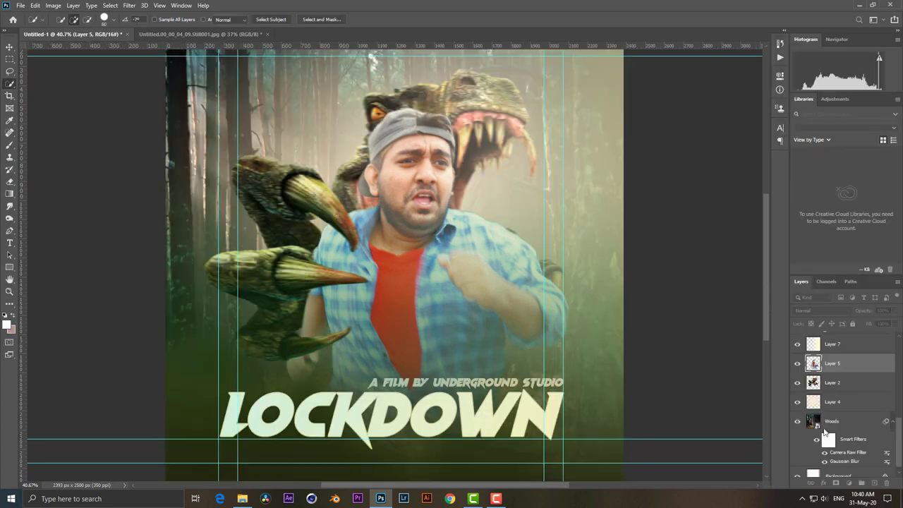
{"action": "left_click", "coordinate": [109, 6]}
{"action": "left_click", "coordinate": [120, 42]}
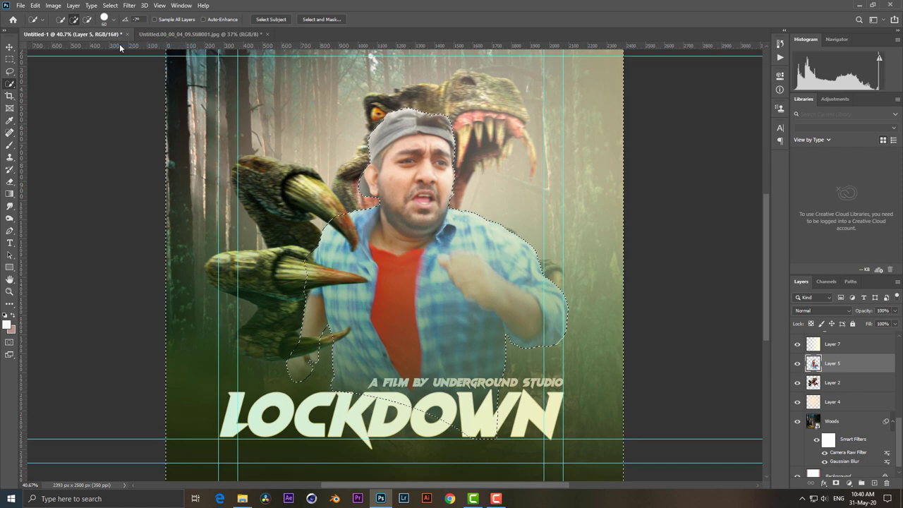
{"action": "key", "text": "ctrl+d"}
{"action": "scroll", "coordinate": [597, 301], "scroll_direction": "down", "scroll_amount": 2}
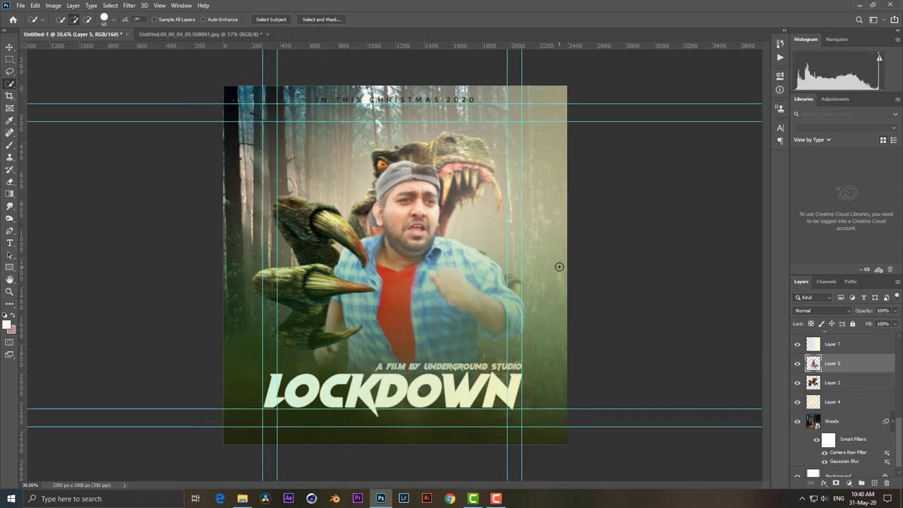
{"action": "scroll", "coordinate": [609, 277], "scroll_direction": "down", "scroll_amount": 1}
{"action": "scroll", "coordinate": [608, 276], "scroll_direction": "down", "scroll_amount": 1}
{"action": "scroll", "coordinate": [609, 277], "scroll_direction": "down", "scroll_amount": 1}
{"action": "scroll", "coordinate": [608, 276], "scroll_direction": "up", "scroll_amount": 1}
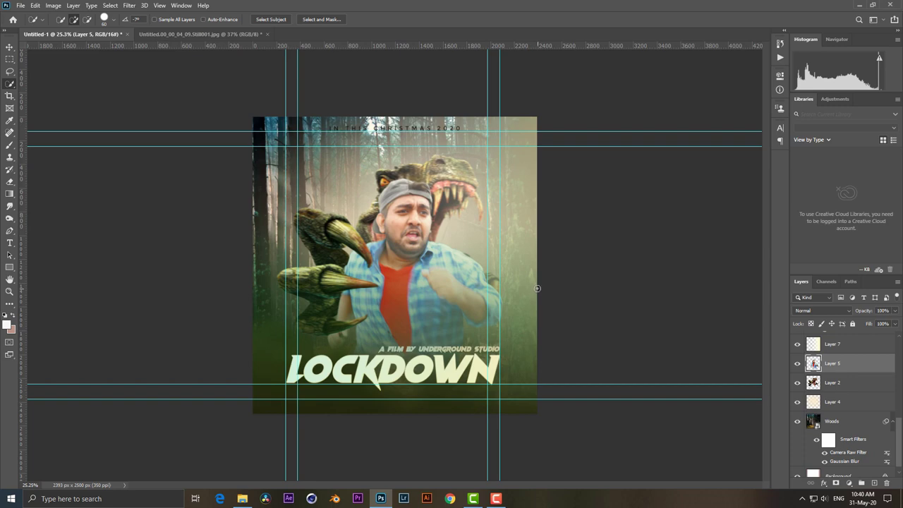
{"action": "scroll", "coordinate": [534, 286], "scroll_direction": "down", "scroll_amount": 1}
{"action": "scroll", "coordinate": [531, 284], "scroll_direction": "up", "scroll_amount": 1}
{"action": "scroll", "coordinate": [547, 306], "scroll_direction": "up", "scroll_amount": 1}
{"action": "scroll", "coordinate": [548, 304], "scroll_direction": "down", "scroll_amount": 1}
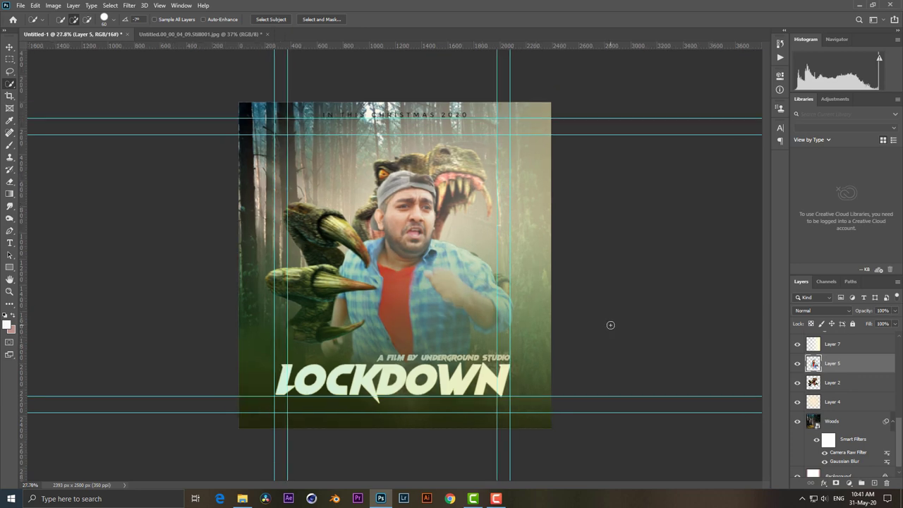
{"action": "left_click", "coordinate": [450, 498]}
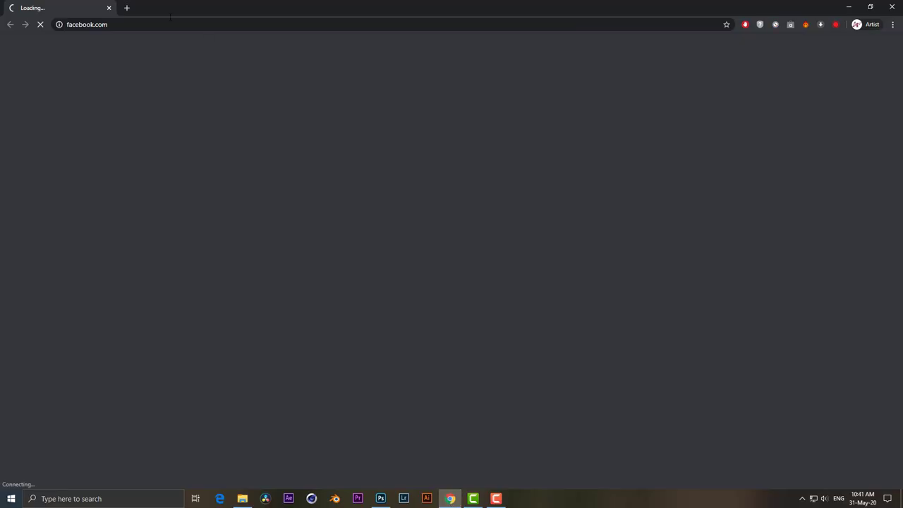
Step: Search Google for 'movie disclaimer' and select the standard fictitious-characters disclaimer sentence
{"action": "left_click", "coordinate": [125, 7]}
{"action": "type", "text": "movie"}
{"action": "key", "text": "Down"}
{"action": "key", "text": "Return"}
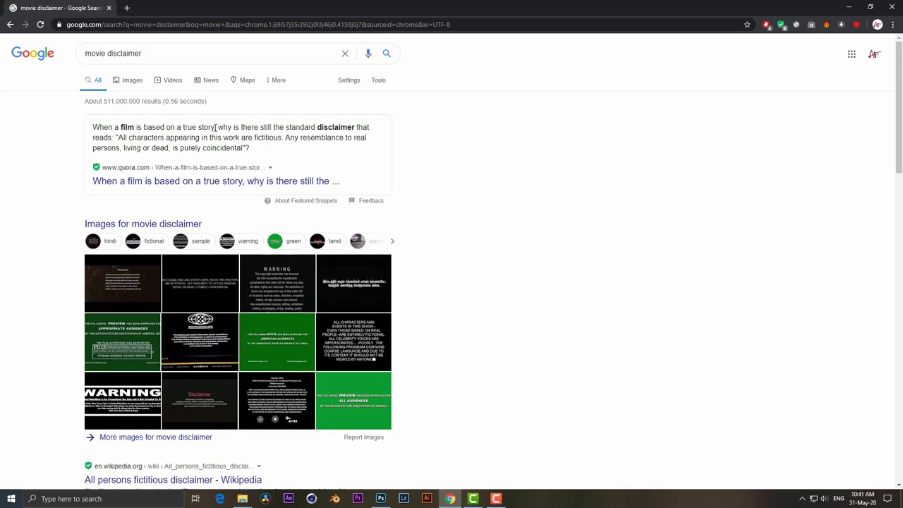
{"action": "left_click_drag", "start_coordinate": [119, 137], "coordinate": [223, 148]}
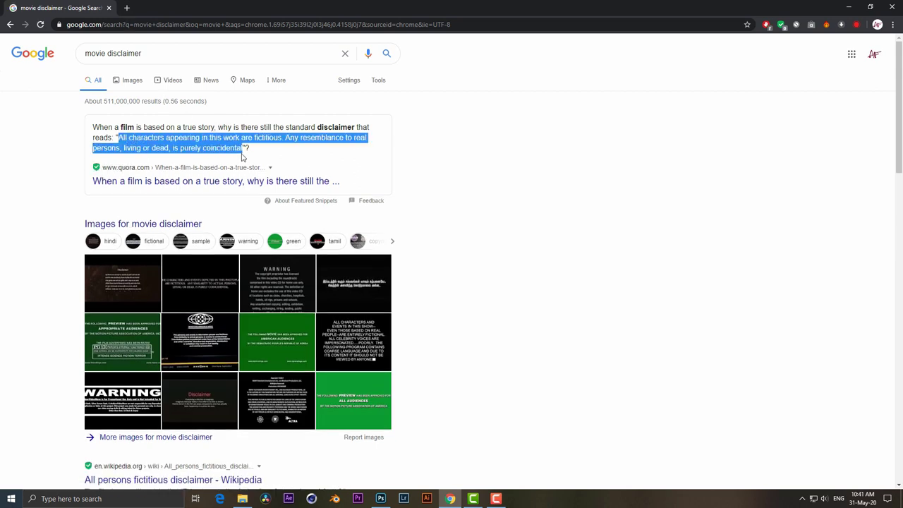
{"action": "key", "text": "alt+Tab"}
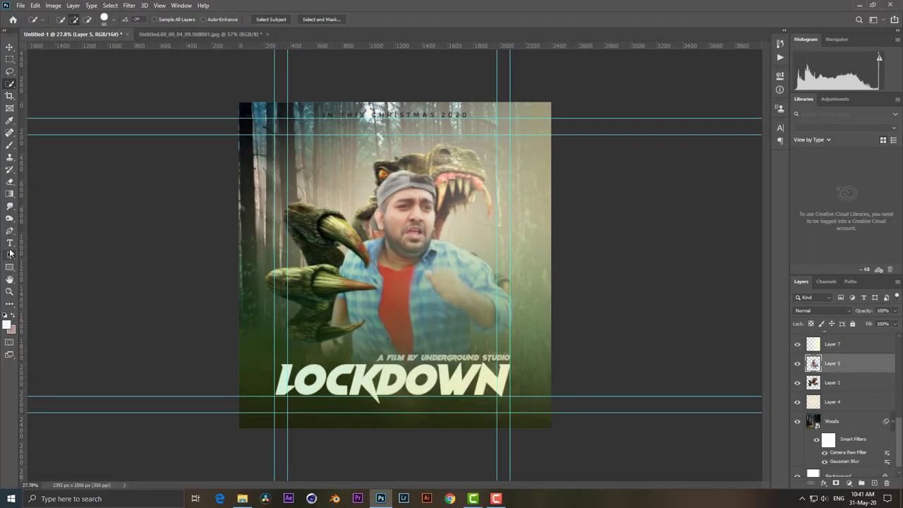
Step: Paste the copied disclaimer as a white text line near the poster bottom
{"action": "left_click", "coordinate": [9, 242]}
{"action": "left_click", "coordinate": [261, 409]}
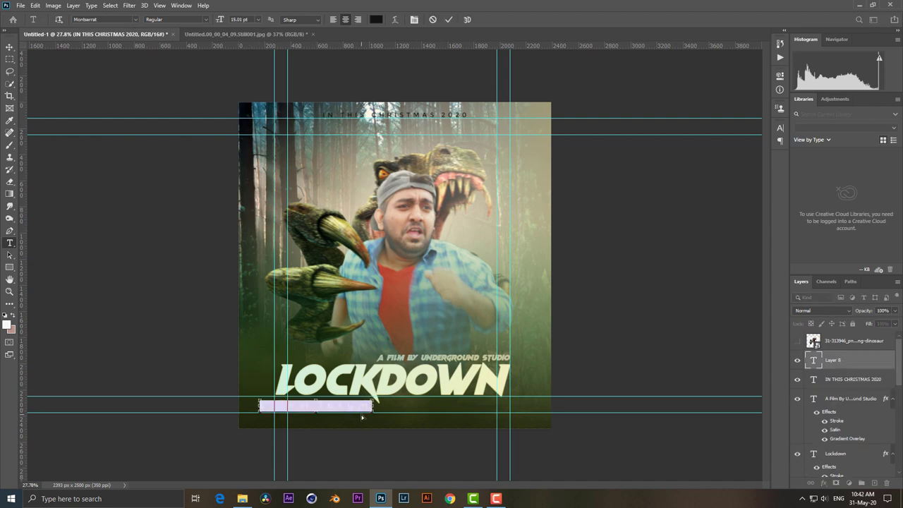
{"action": "key", "text": "ctrl+v"}
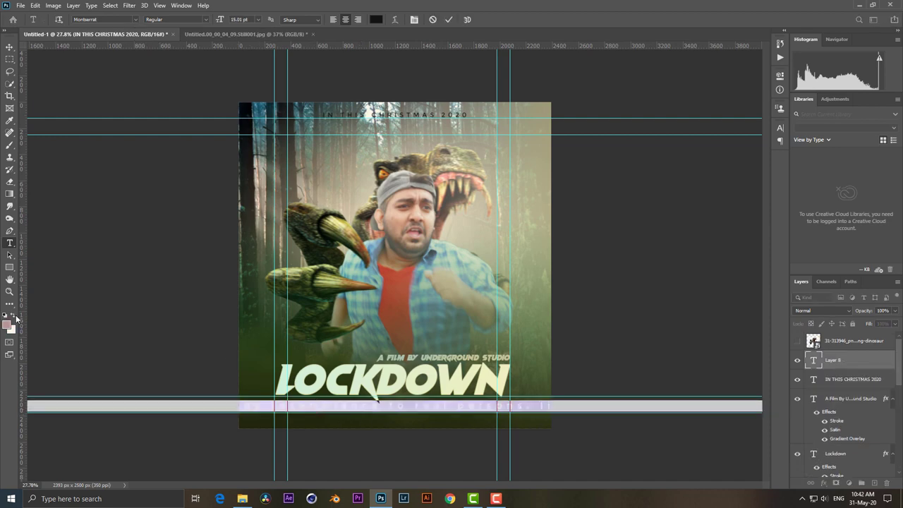
{"action": "left_click", "coordinate": [13, 315]}
Step: Reset the disclaimer's tracking to 0 and shrink its size to fit the width
{"action": "left_click", "coordinate": [780, 128]}
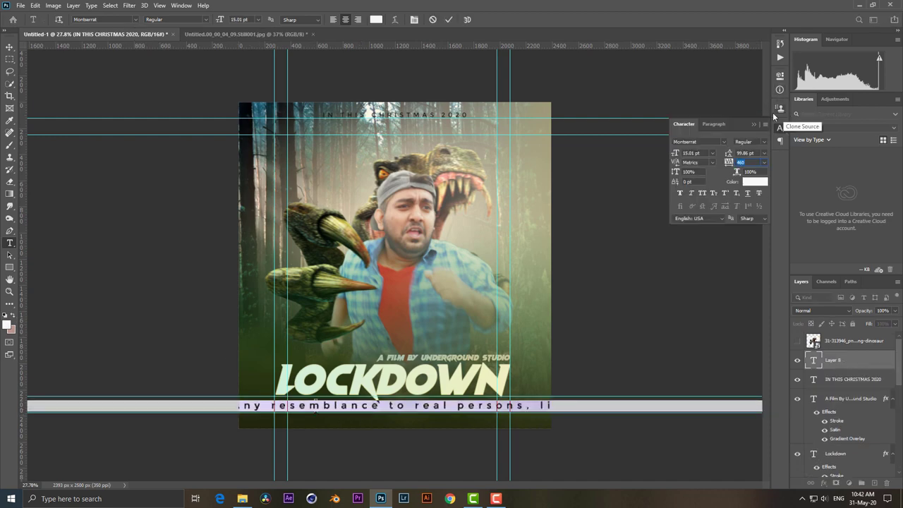
{"action": "left_click", "coordinate": [763, 162]}
{"action": "left_click", "coordinate": [749, 220]}
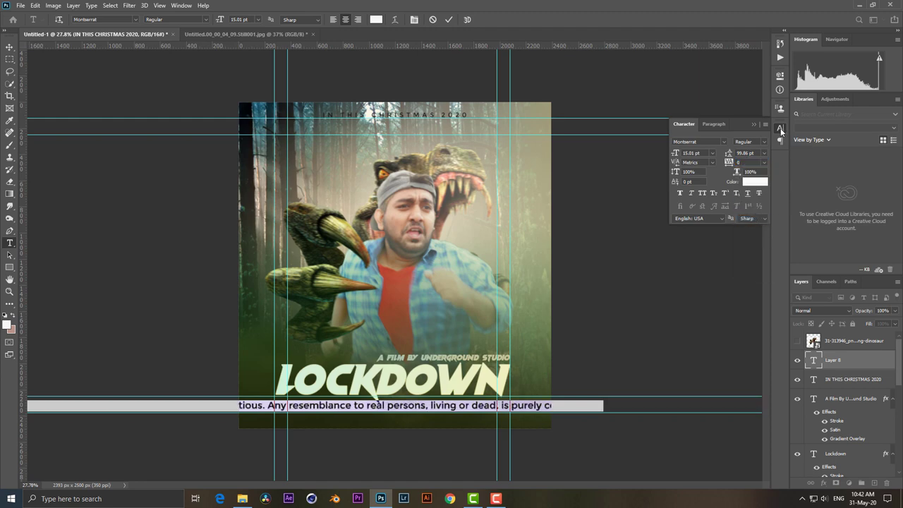
{"action": "left_click", "coordinate": [780, 129]}
{"action": "left_click_drag", "start_coordinate": [227, 19], "coordinate": [212, 27]}
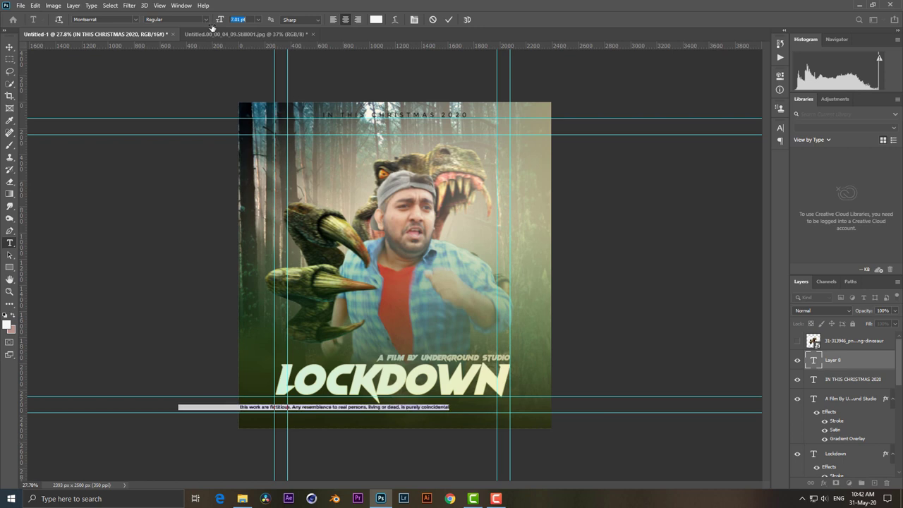
{"action": "left_click", "coordinate": [10, 43]}
Step: Centre the disclaimer line beneath the LOCKDOWN title
{"action": "key", "text": "ctrl+t"}
{"action": "mouse_move", "coordinate": [400, 411]}
{"action": "left_mouse_down"}
{"action": "mouse_move", "coordinate": [466, 417]}
{"action": "mouse_move", "coordinate": [549, 407]}
{"action": "left_mouse_up"}
{"action": "key", "text": "Return"}
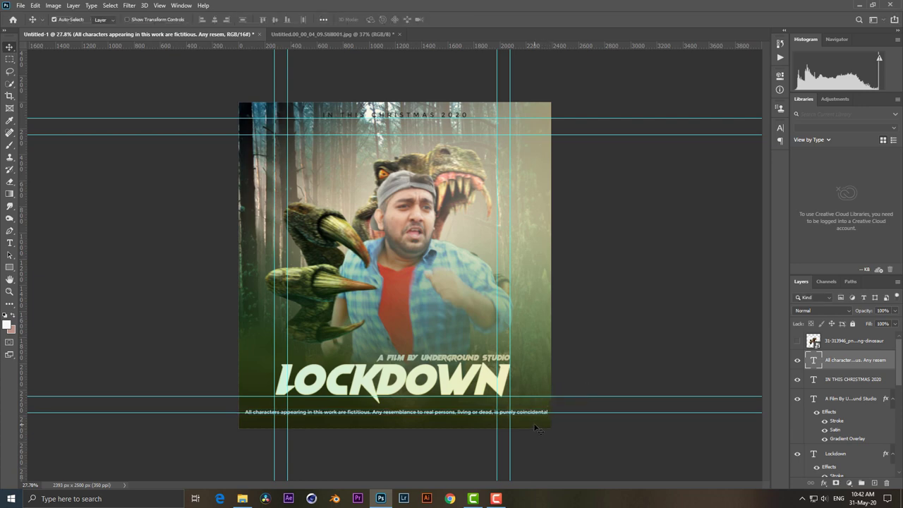
{"action": "scroll", "coordinate": [428, 426], "scroll_direction": "down", "scroll_amount": 2}
{"action": "scroll", "coordinate": [422, 426], "scroll_direction": "up", "scroll_amount": 3}
{"action": "scroll", "coordinate": [863, 423], "scroll_direction": "down", "scroll_amount": 5}
{"action": "right_click", "coordinate": [862, 420]}
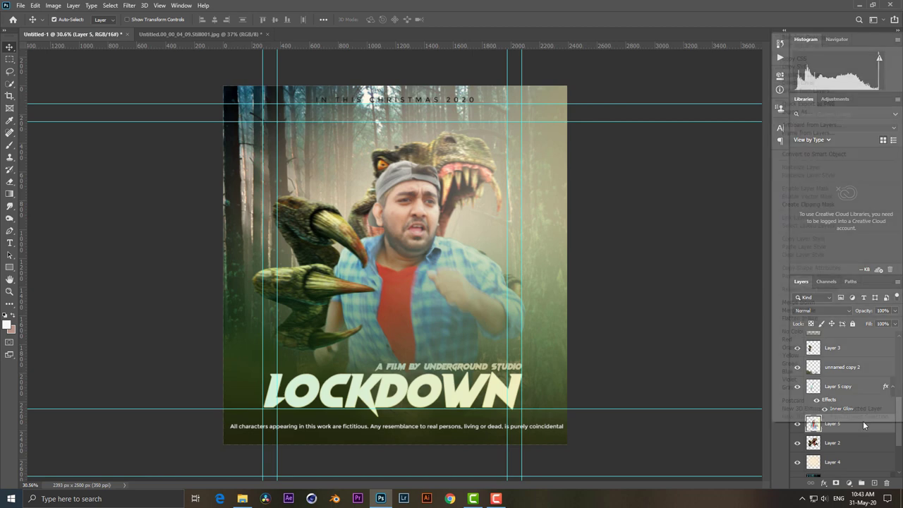
Step: Flatten the image, discarding hidden layers
{"action": "left_click", "coordinate": [811, 328]}
{"action": "left_click", "coordinate": [419, 186]}
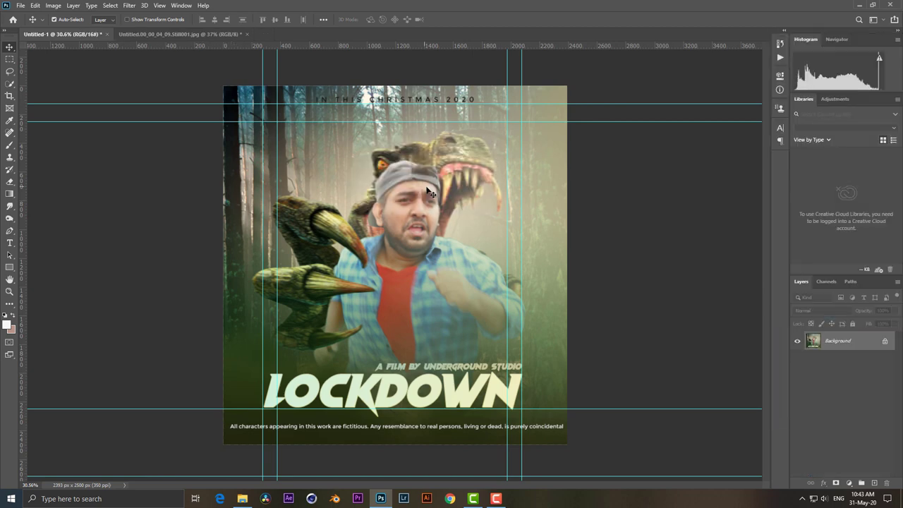
{"action": "left_click", "coordinate": [128, 6]}
{"action": "left_click", "coordinate": [148, 66]}
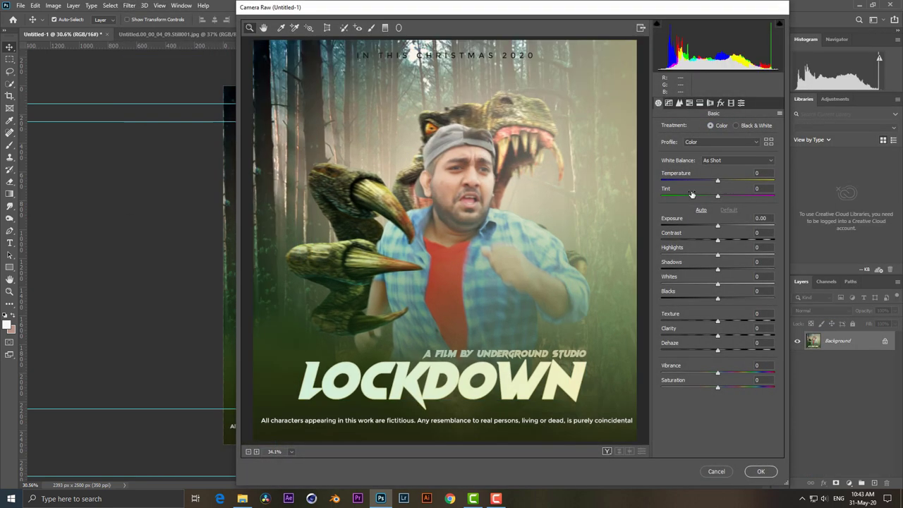
Step: In Camera Raw set Shadows -45, Blacks -50, Highlights -13, and lower the blue curve
{"action": "left_click_drag", "start_coordinate": [718, 273], "coordinate": [694, 276]}
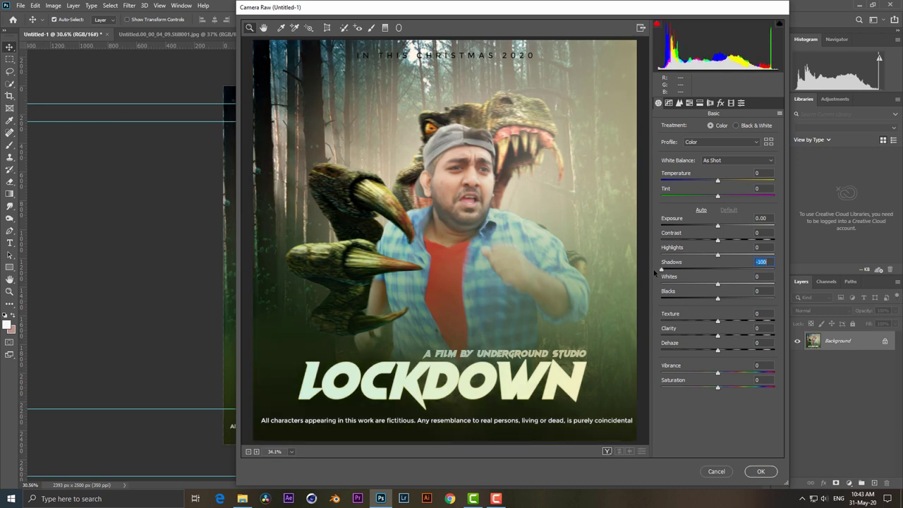
{"action": "left_click_drag", "start_coordinate": [712, 301], "coordinate": [694, 296]}
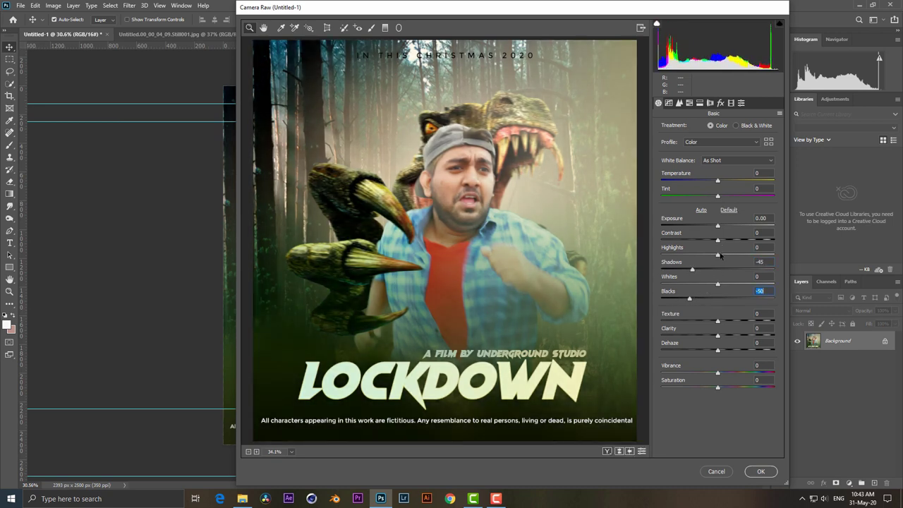
{"action": "left_click_drag", "start_coordinate": [702, 256], "coordinate": [711, 259]}
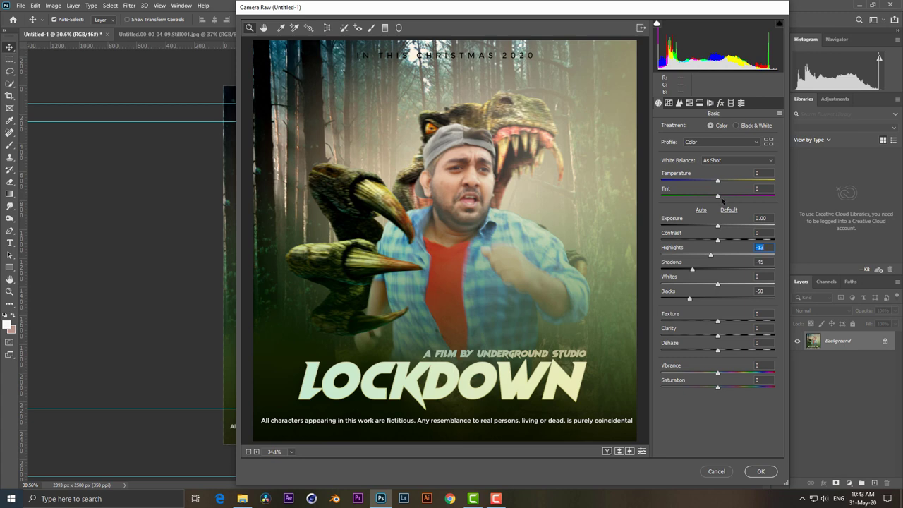
{"action": "left_click", "coordinate": [679, 102]}
{"action": "left_click", "coordinate": [708, 161]}
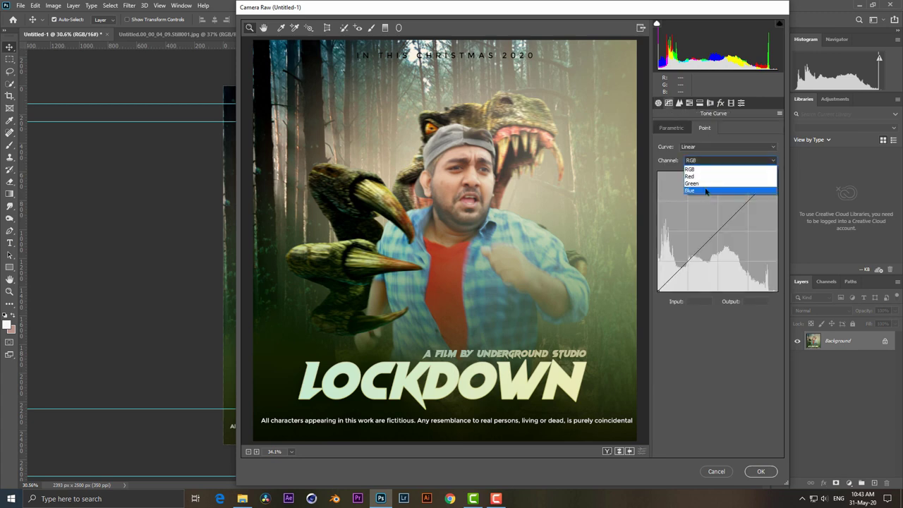
{"action": "left_click", "coordinate": [707, 195]}
{"action": "left_click_drag", "start_coordinate": [721, 227], "coordinate": [718, 232]}
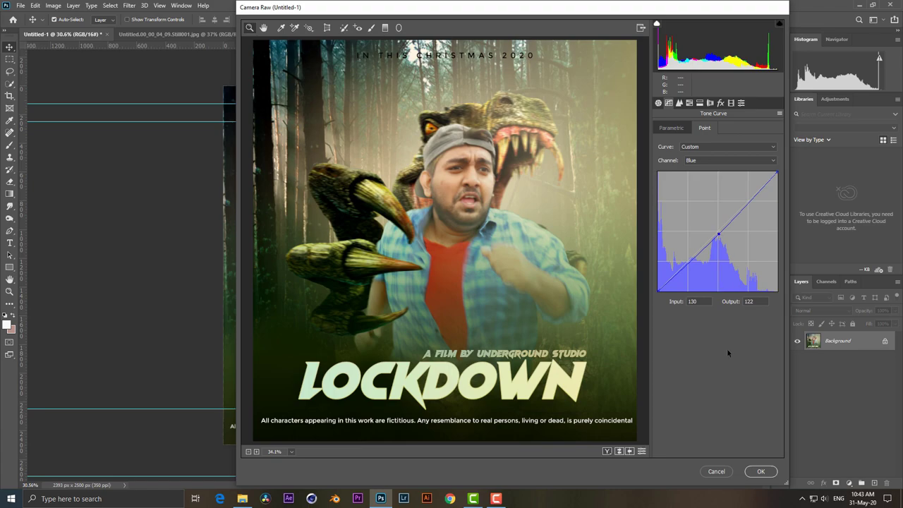
{"action": "left_click", "coordinate": [759, 472]}
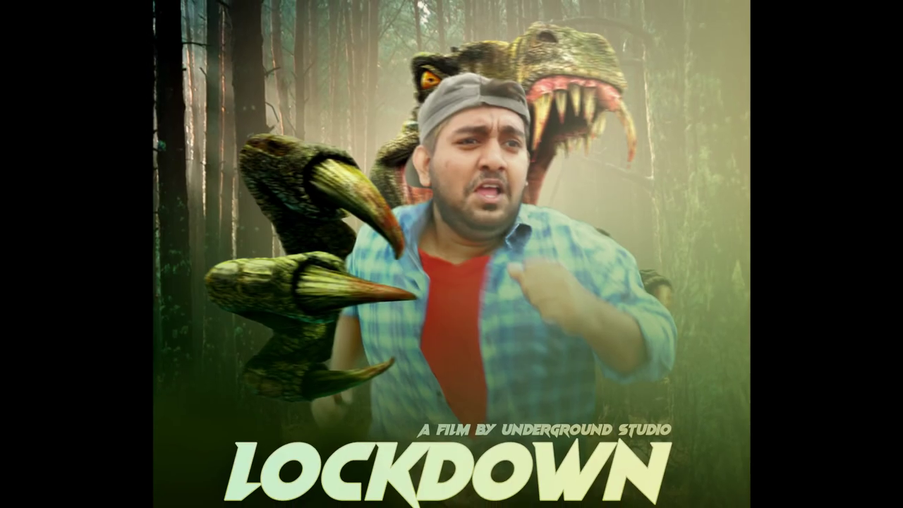